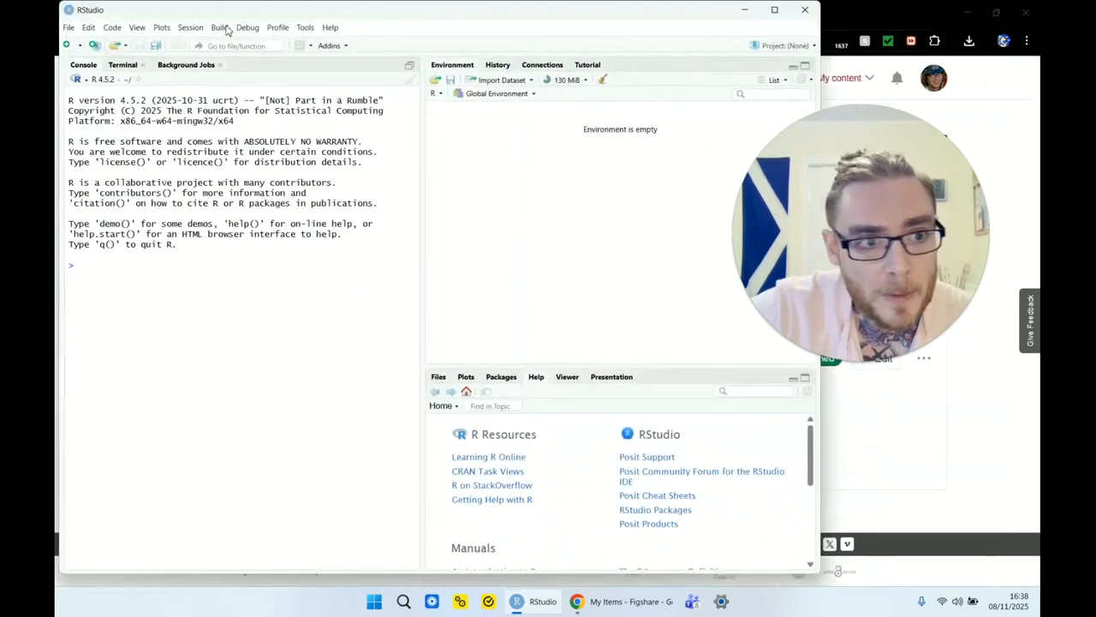
- Widen the RStudio window, make the Help pane taller, and bring up the script editor above the console
drag(257, 14, 304, 17)
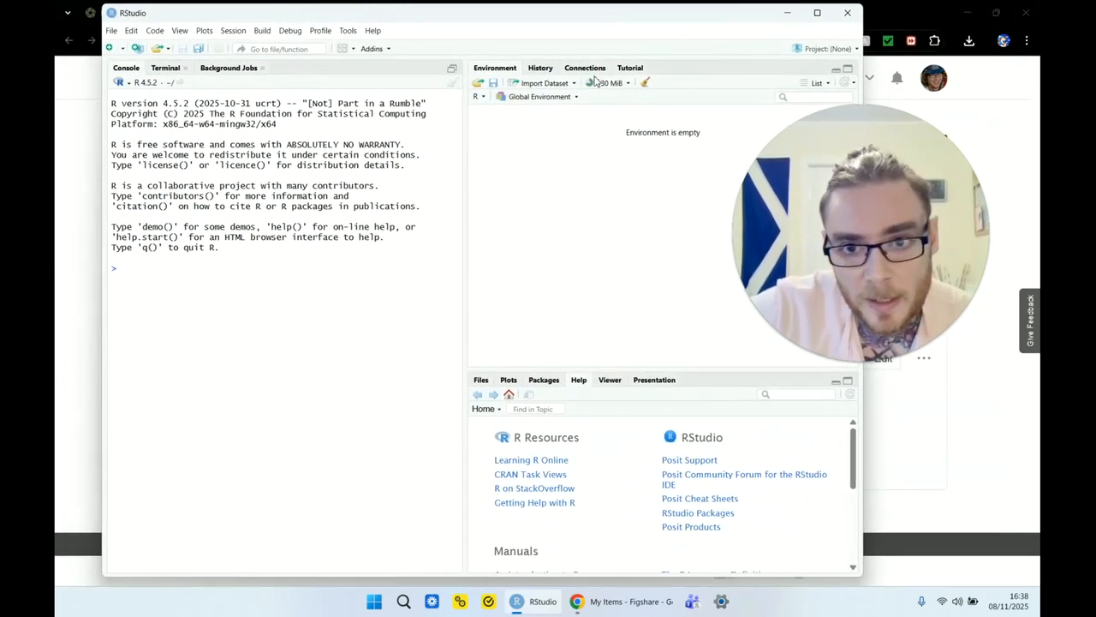
drag(863, 81, 1036, 81)
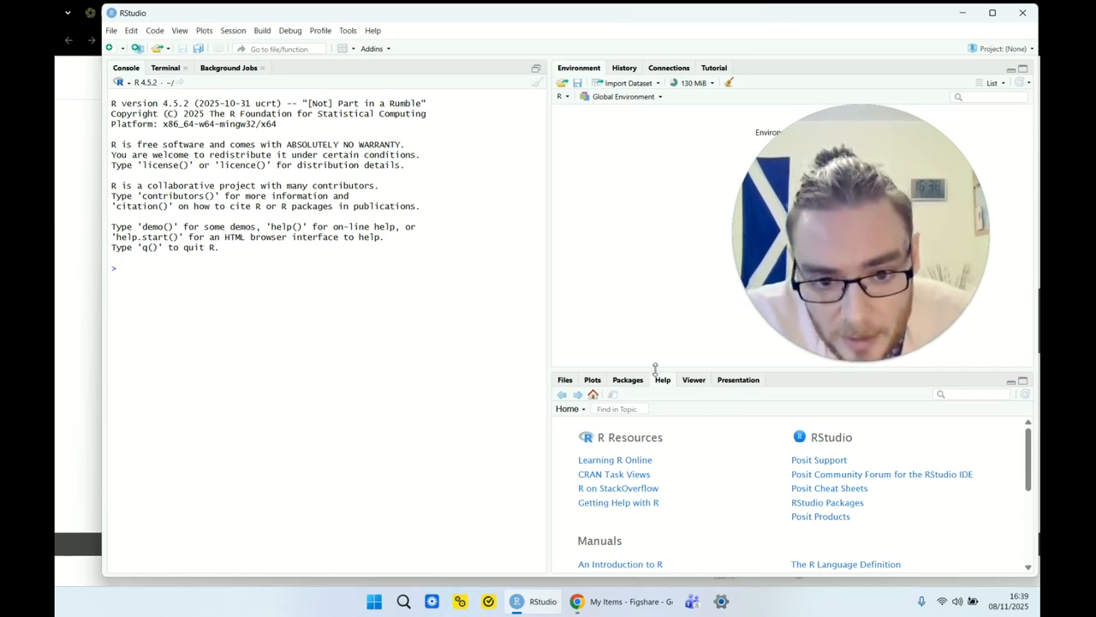
drag(656, 370, 644, 305)
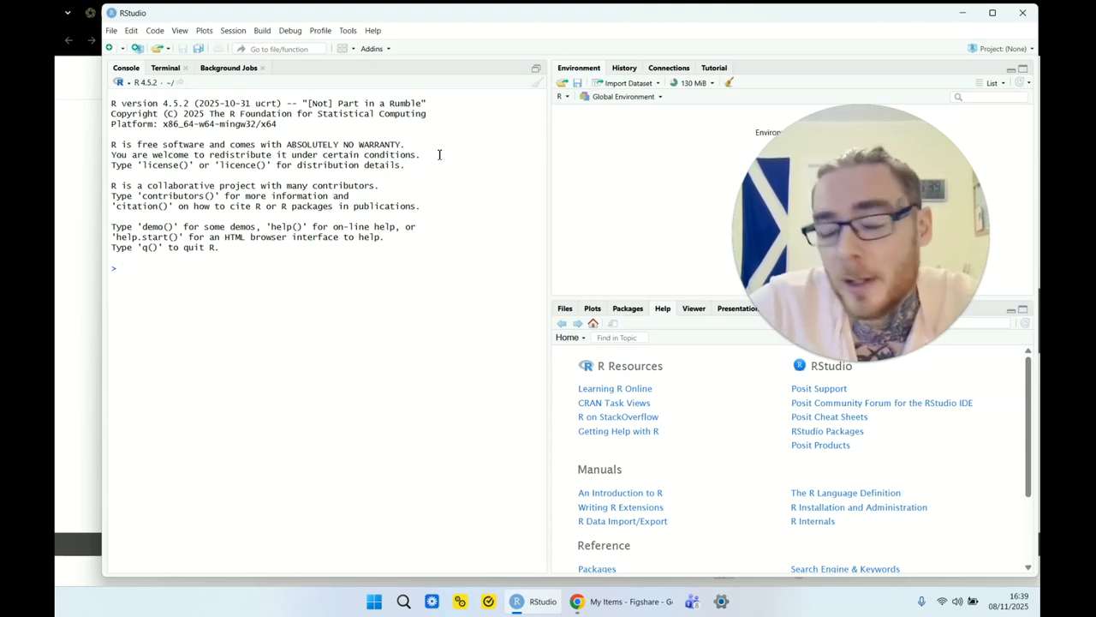
click(537, 71)
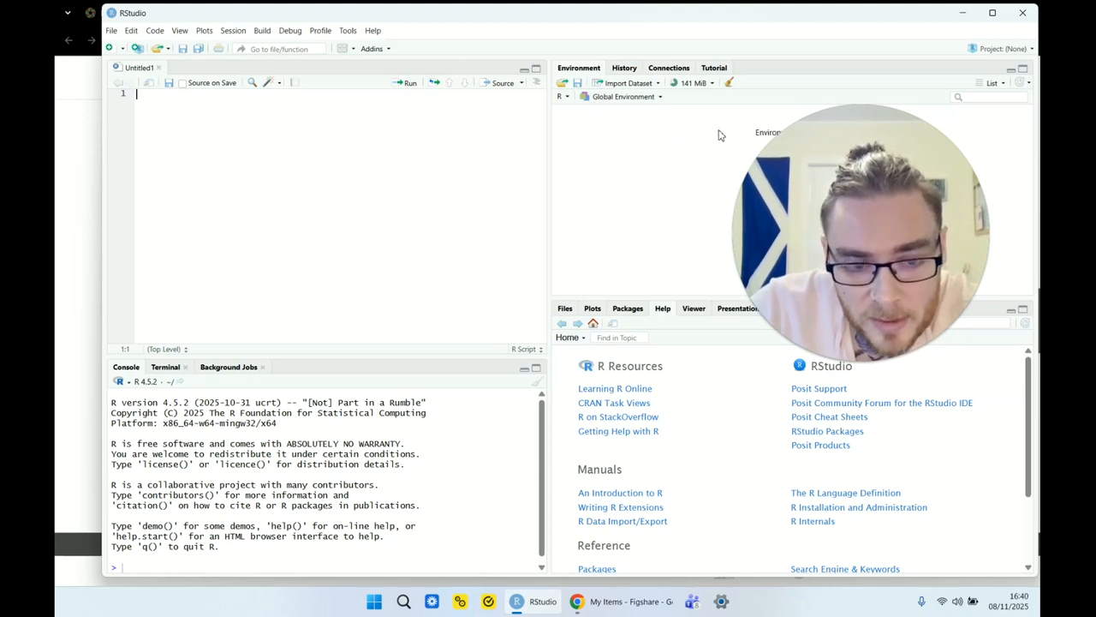
- Look through the Tutorial, Plots, Packages and Viewer panes, finishing with Environment and Files on display
click(712, 67)
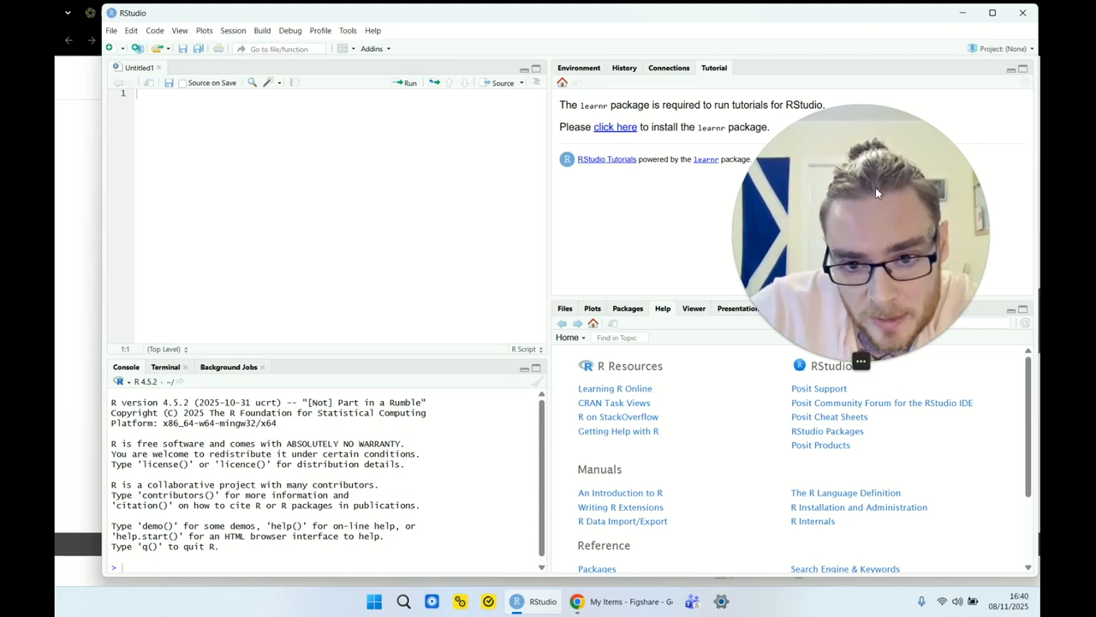
click(591, 312)
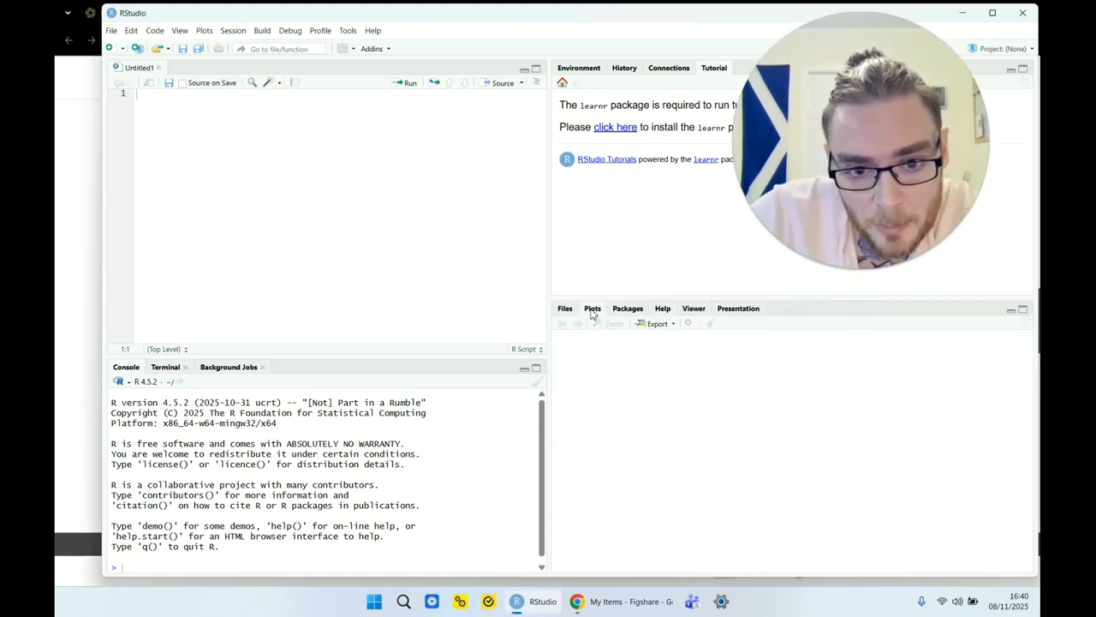
click(629, 311)
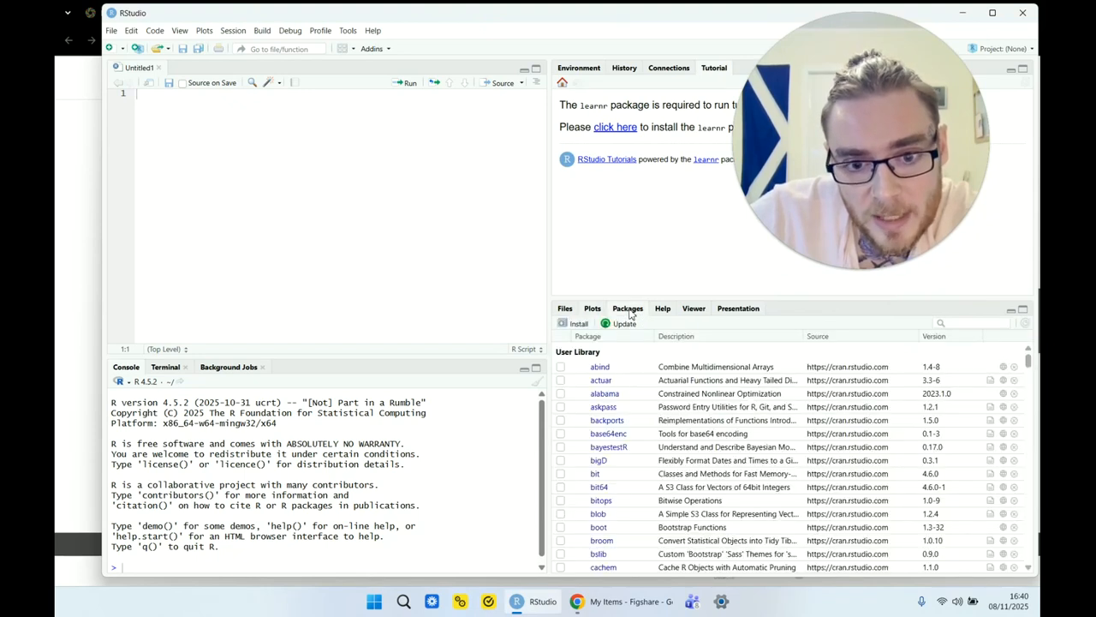
click(693, 311)
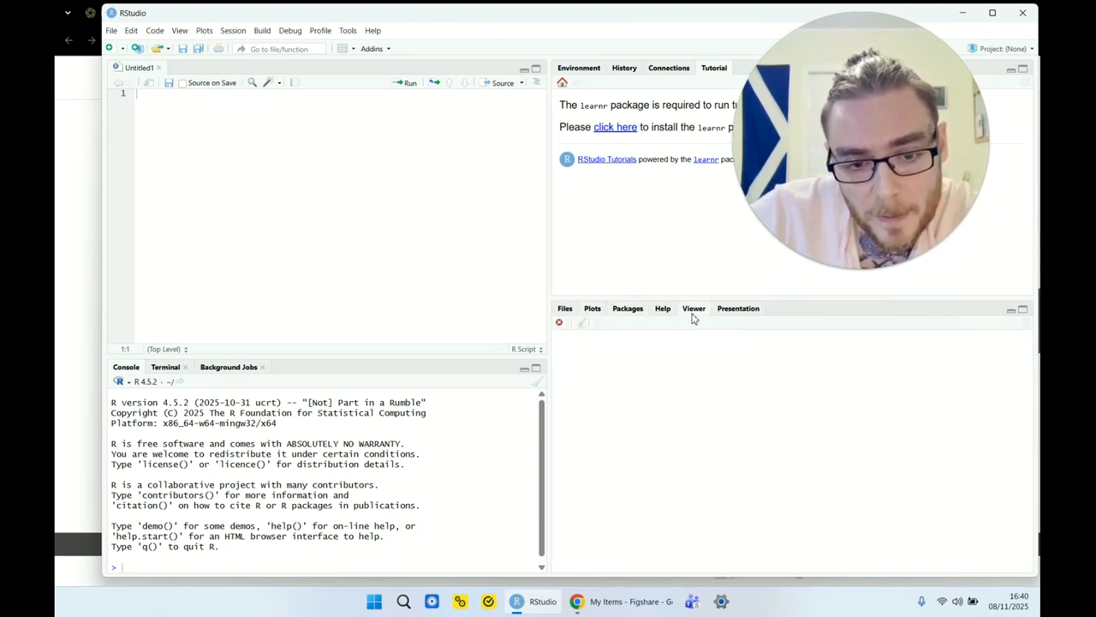
click(579, 67)
click(565, 309)
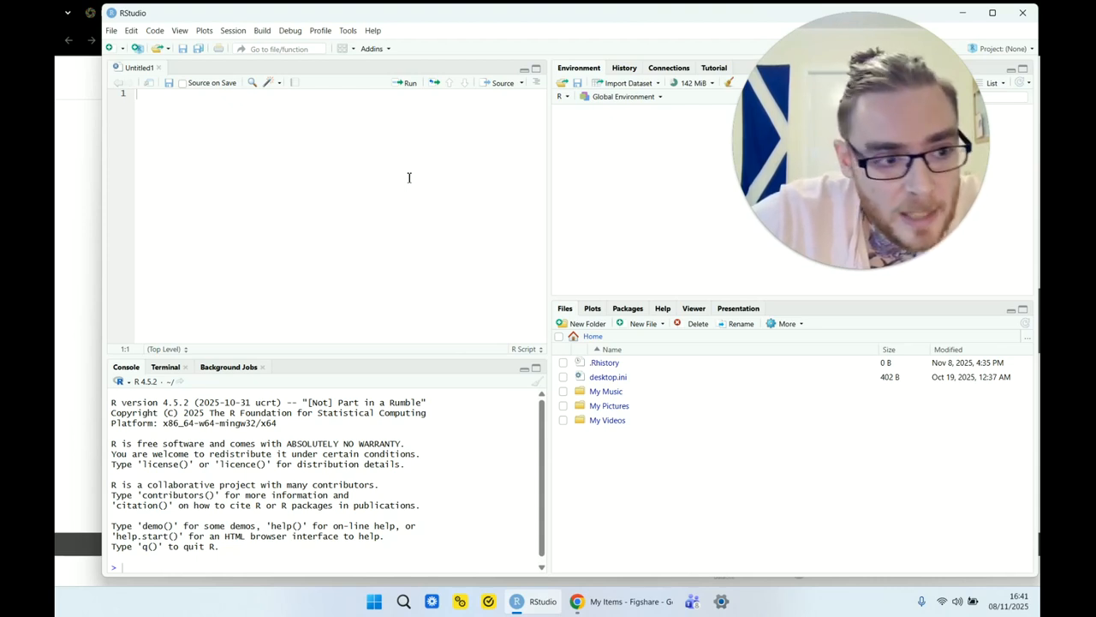
click(347, 31)
click(410, 329)
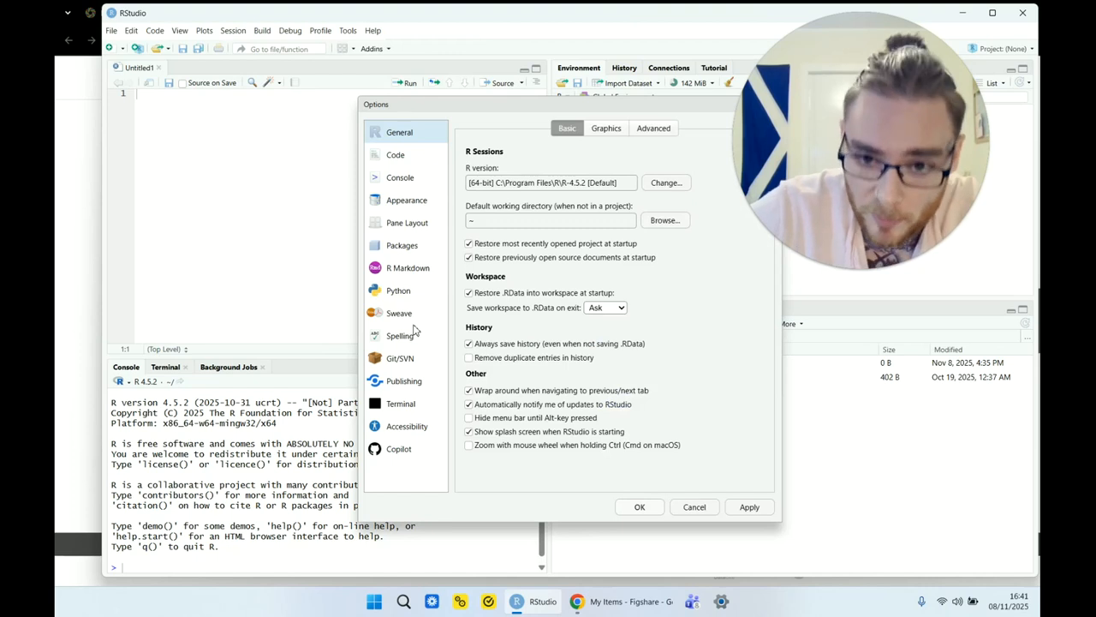
click(663, 221)
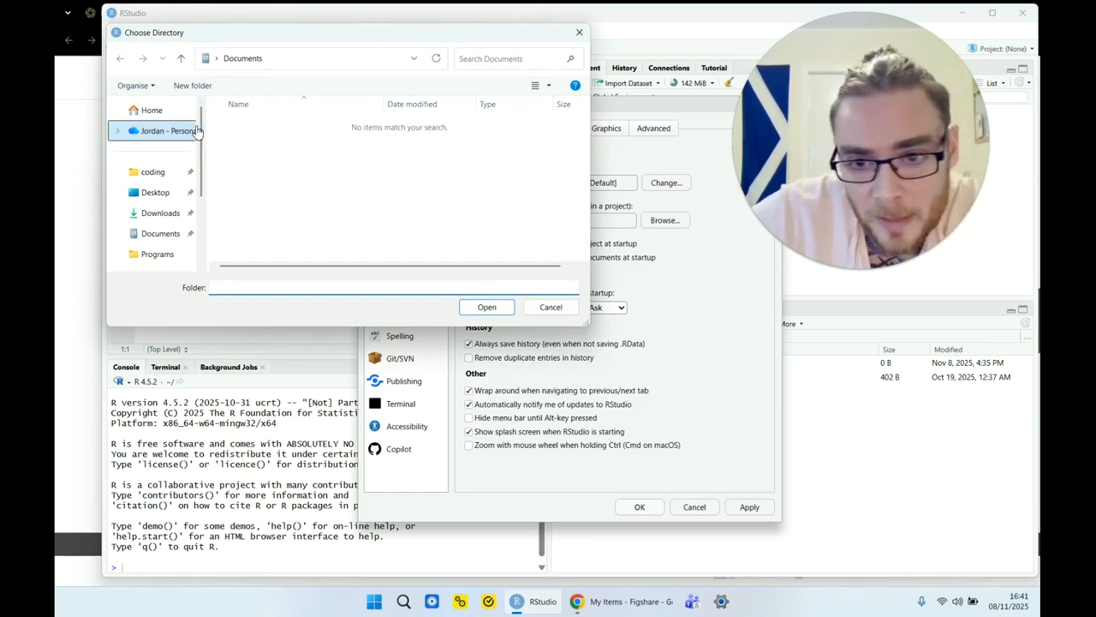
click(558, 312)
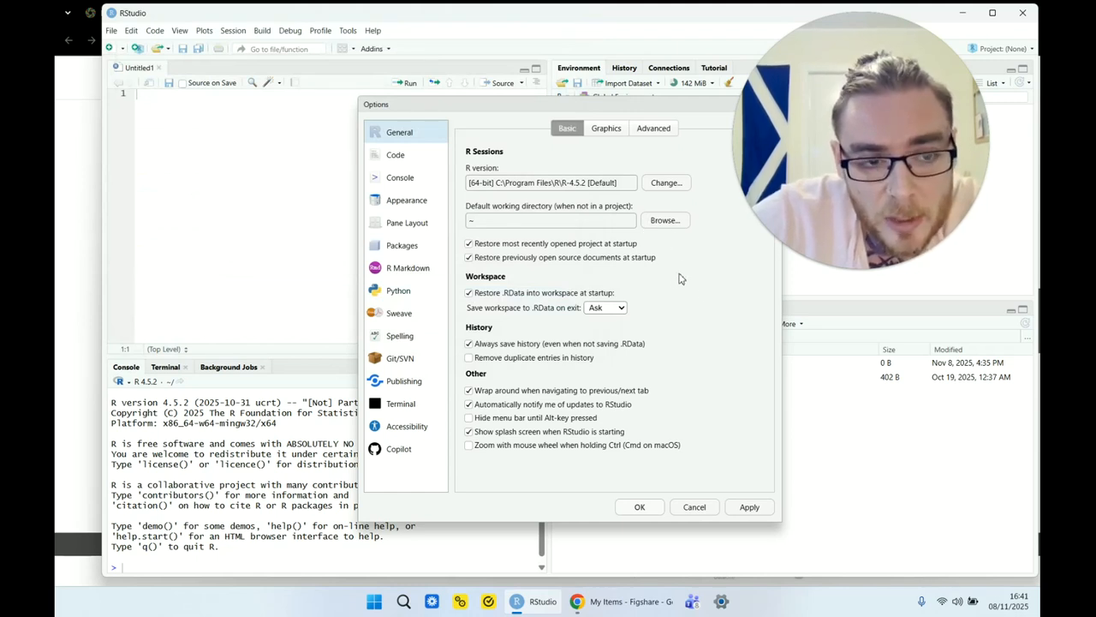
click(699, 512)
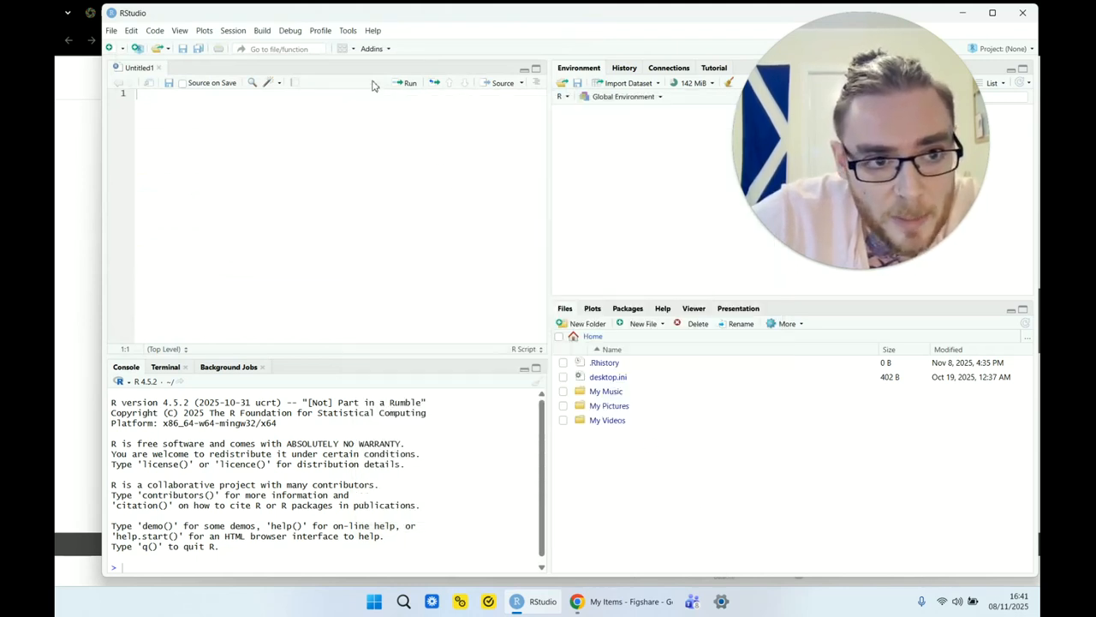
- Set the default working directory in the global options to the youtube folder on the Desktop and apply it
click(348, 31)
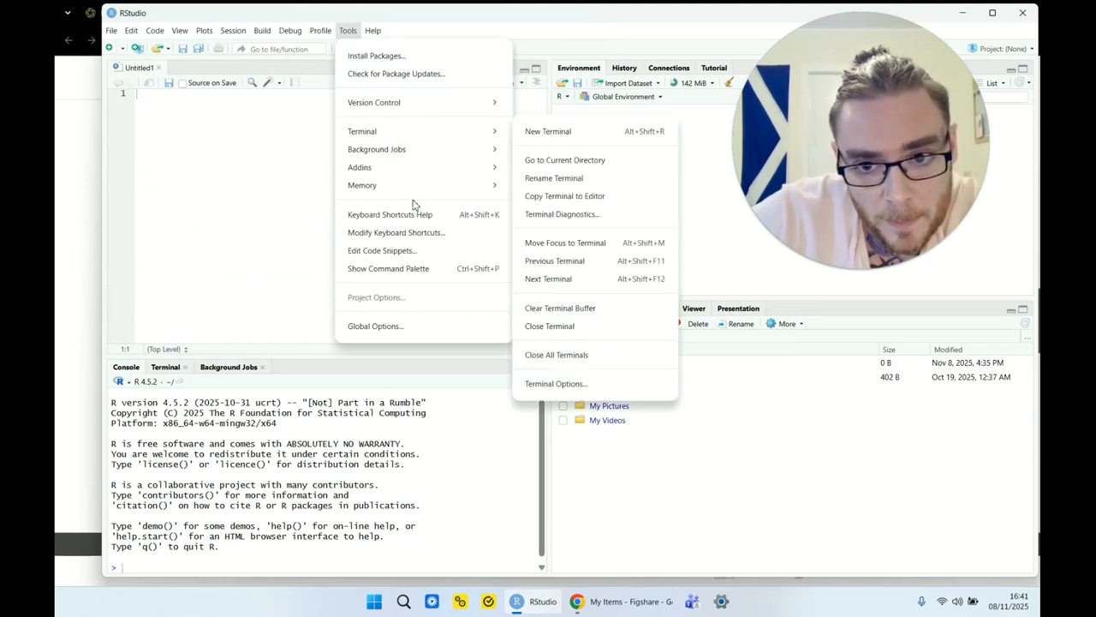
click(374, 327)
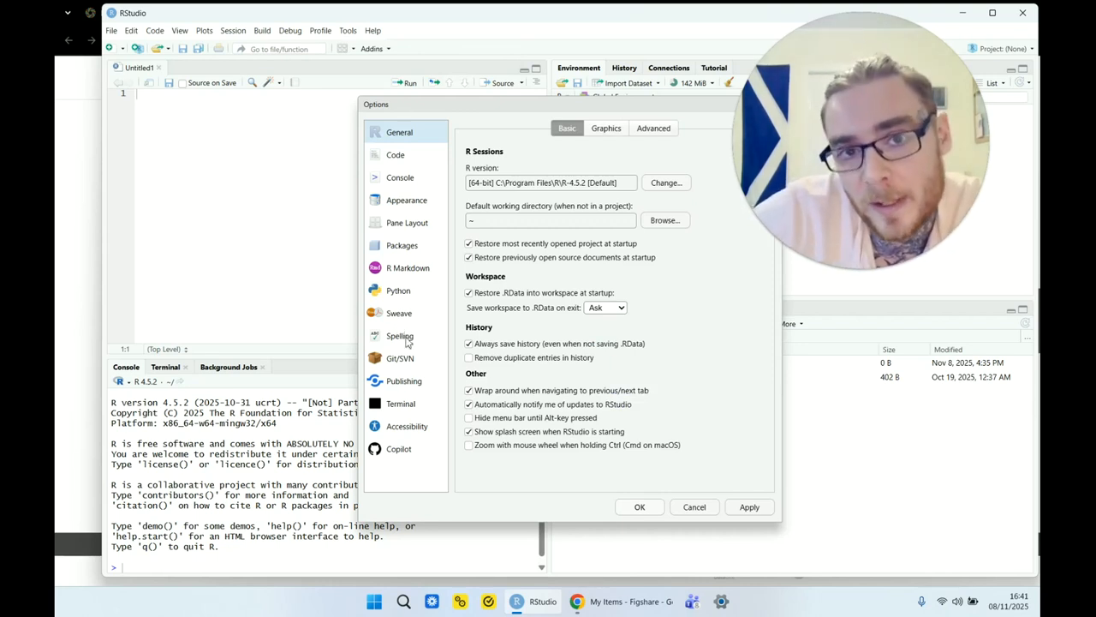
click(662, 221)
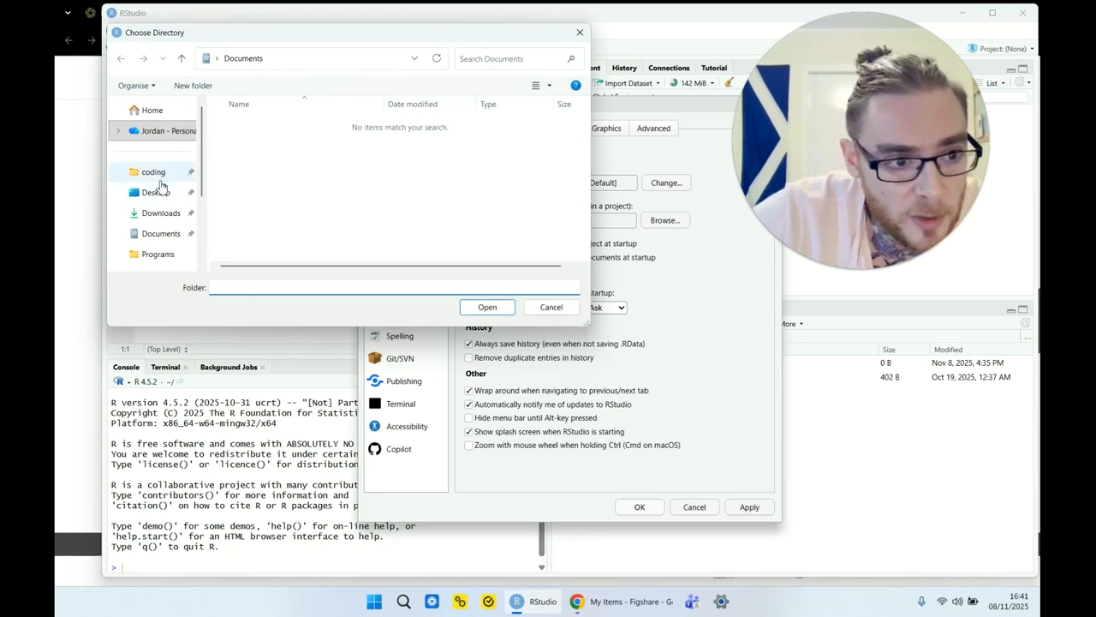
scroll(197, 196, down, 1)
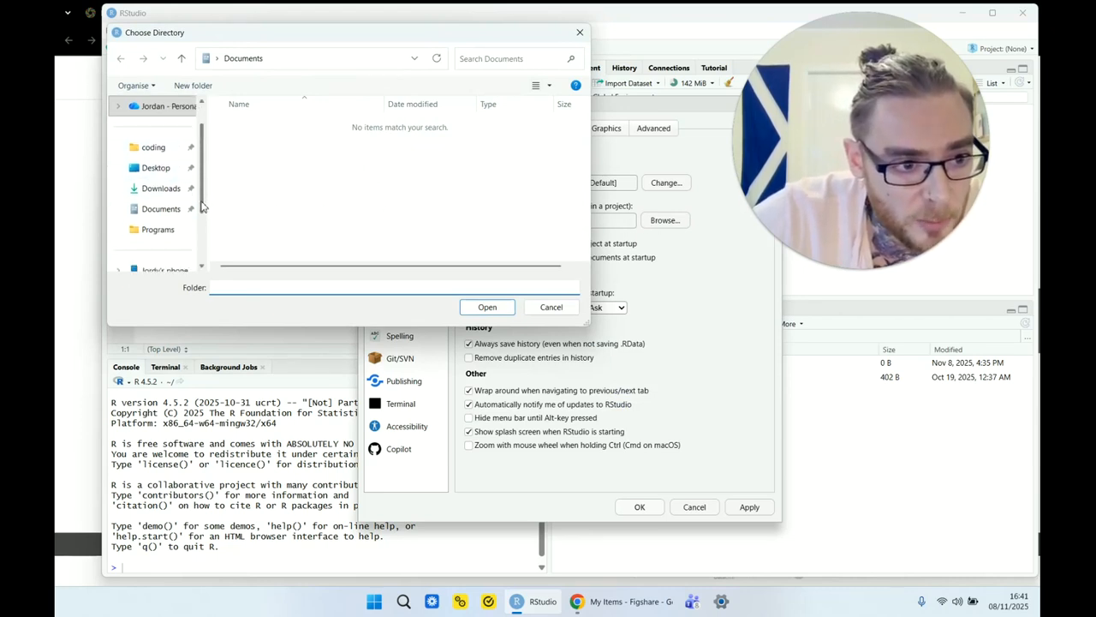
scroll(203, 206, down, 2)
scroll(203, 206, up, 2)
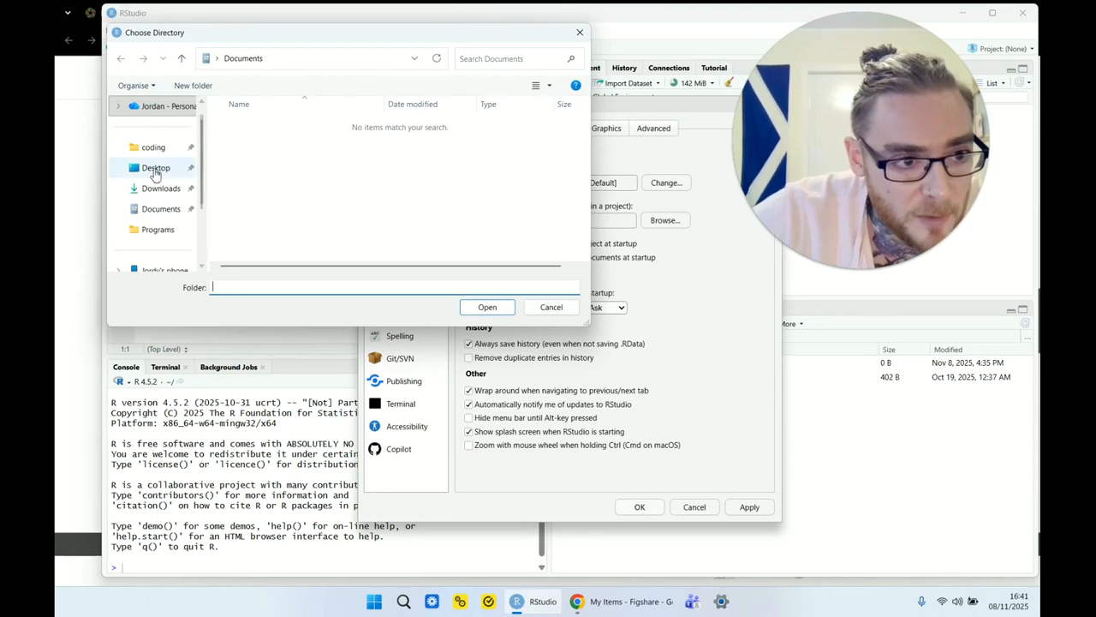
click(155, 170)
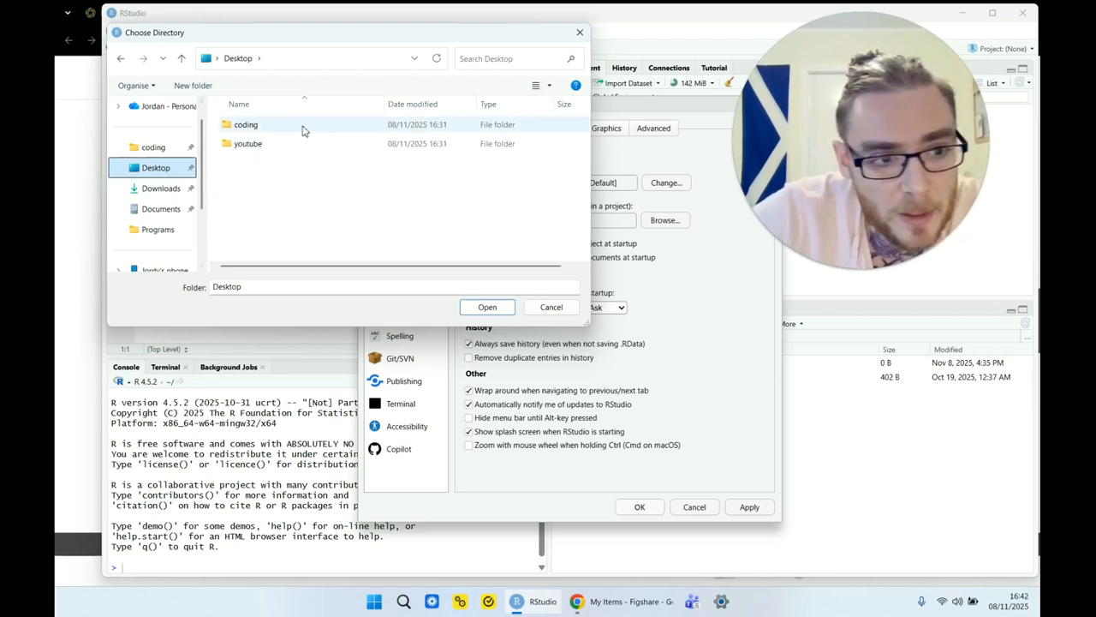
double_click(249, 147)
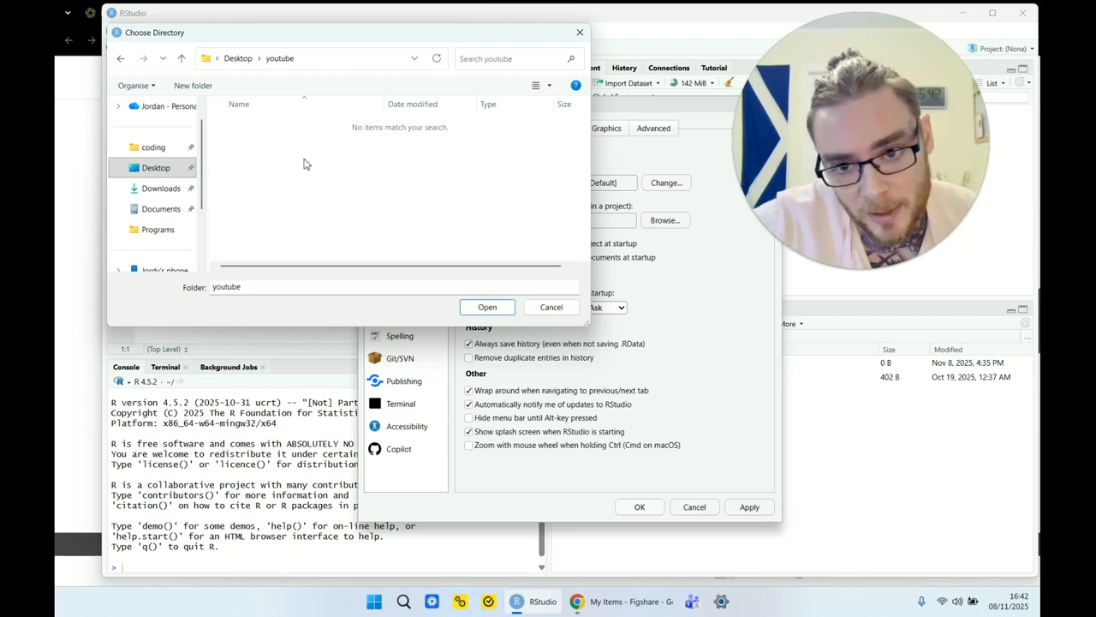
click(486, 307)
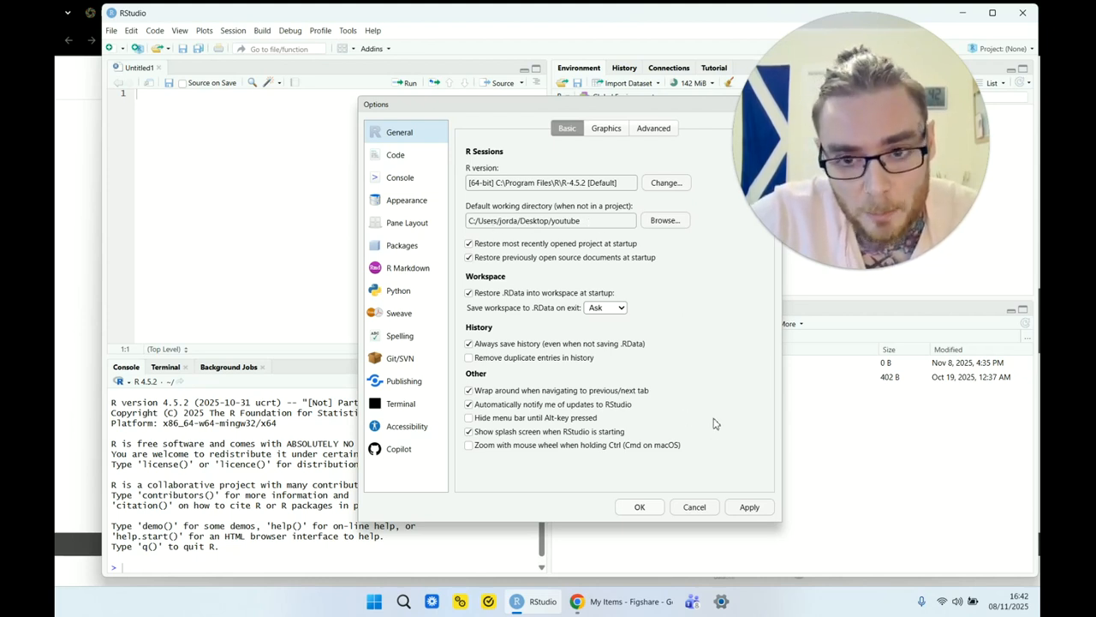
click(750, 509)
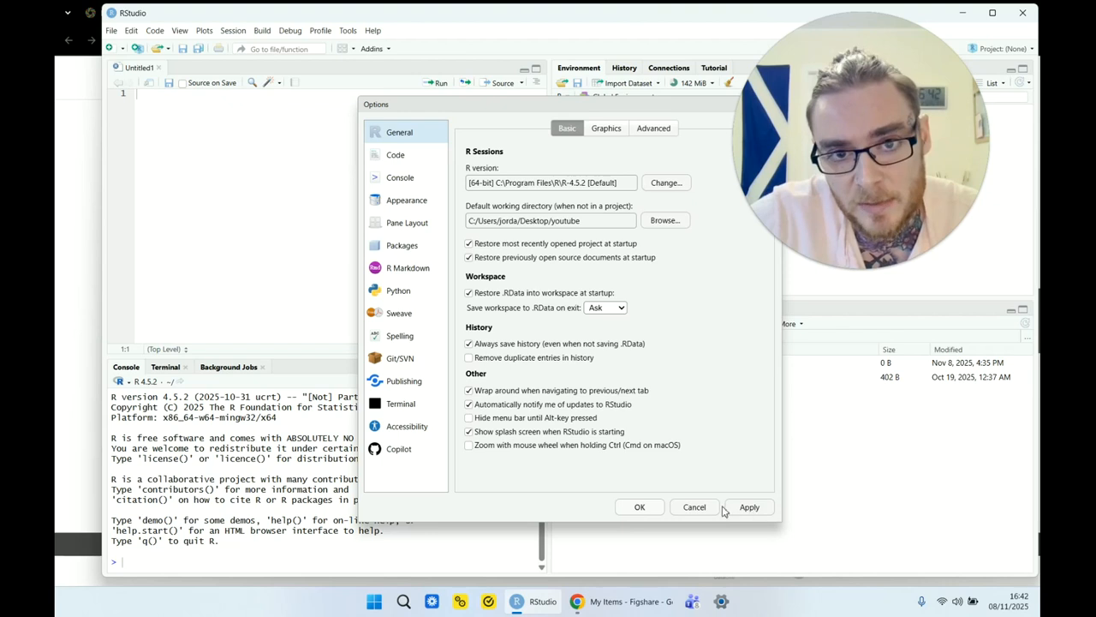
click(640, 508)
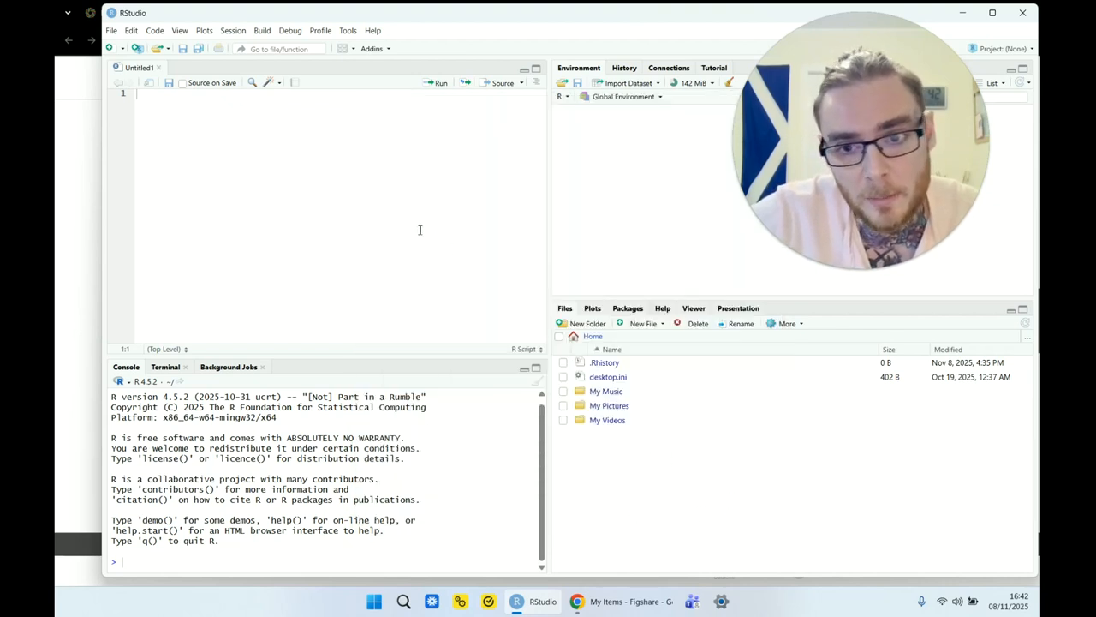
- Set the current session's working directory to the youtube folder on the Desktop
click(111, 31)
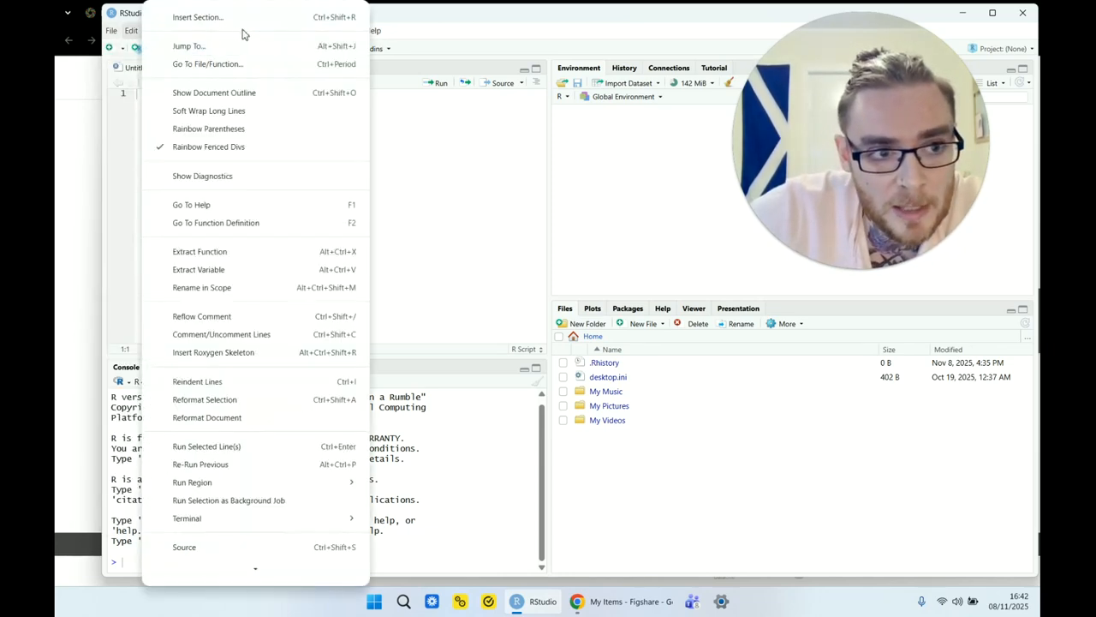
click(420, 9)
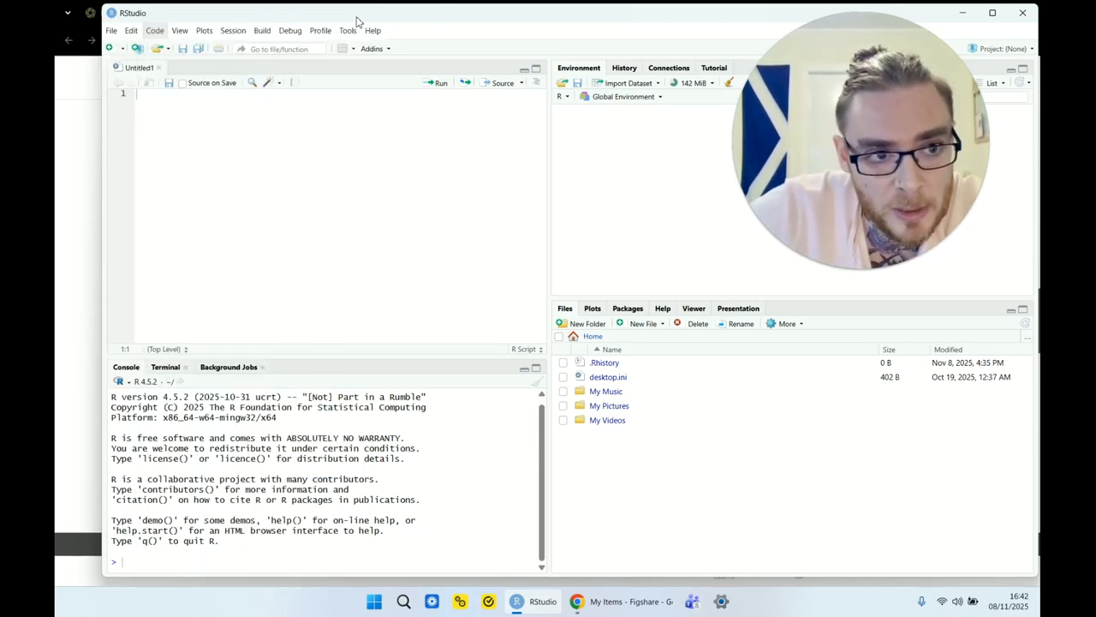
click(233, 31)
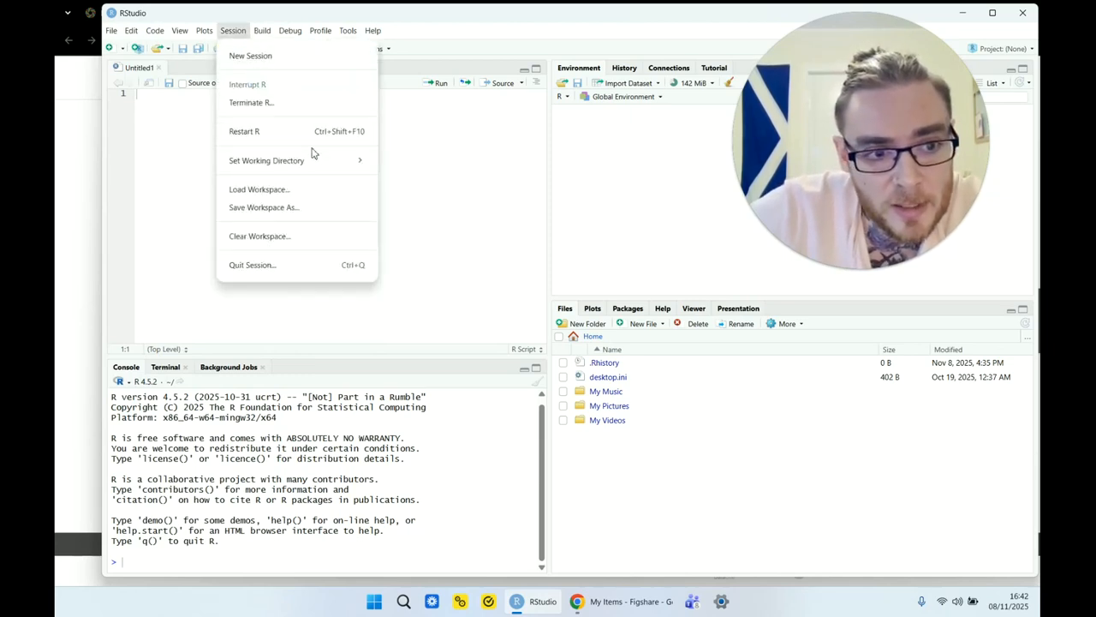
mouse_move(308, 163)
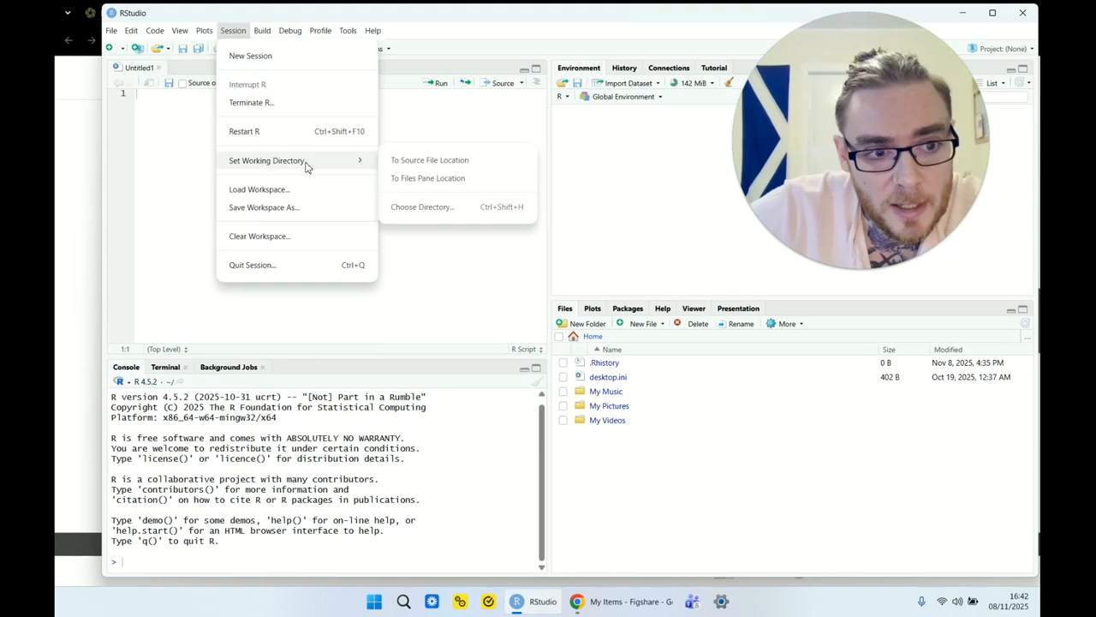
click(422, 208)
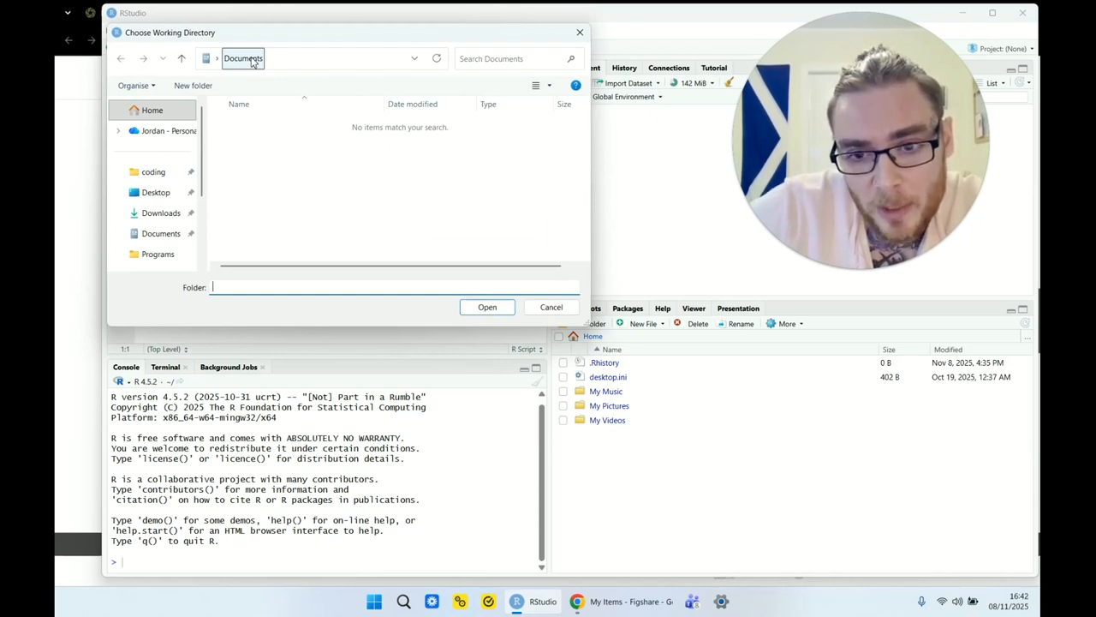
click(148, 197)
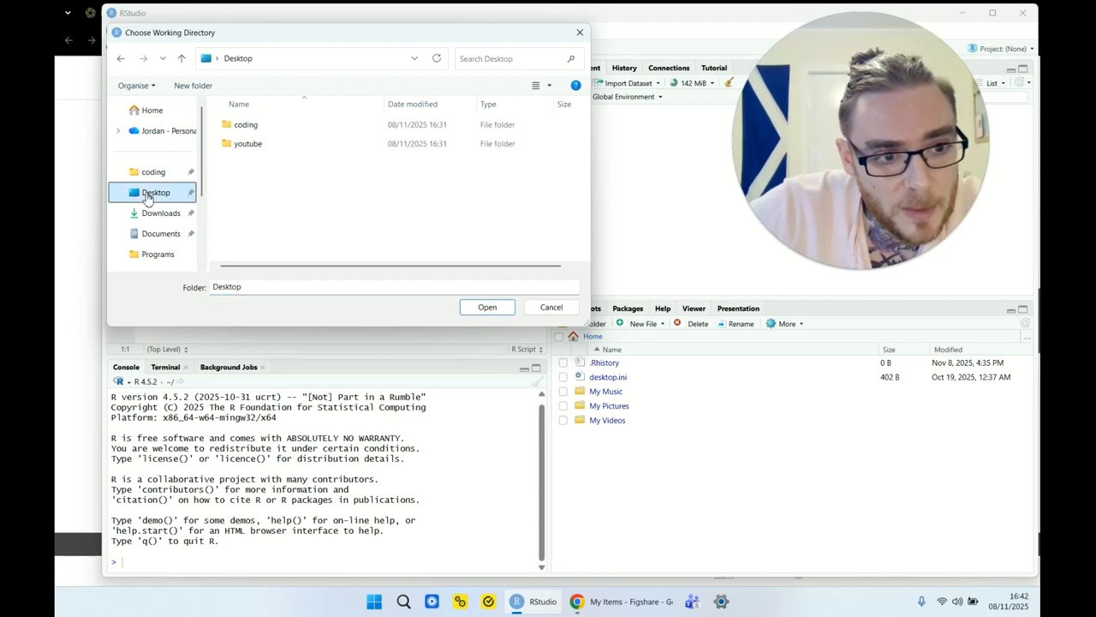
double_click(246, 146)
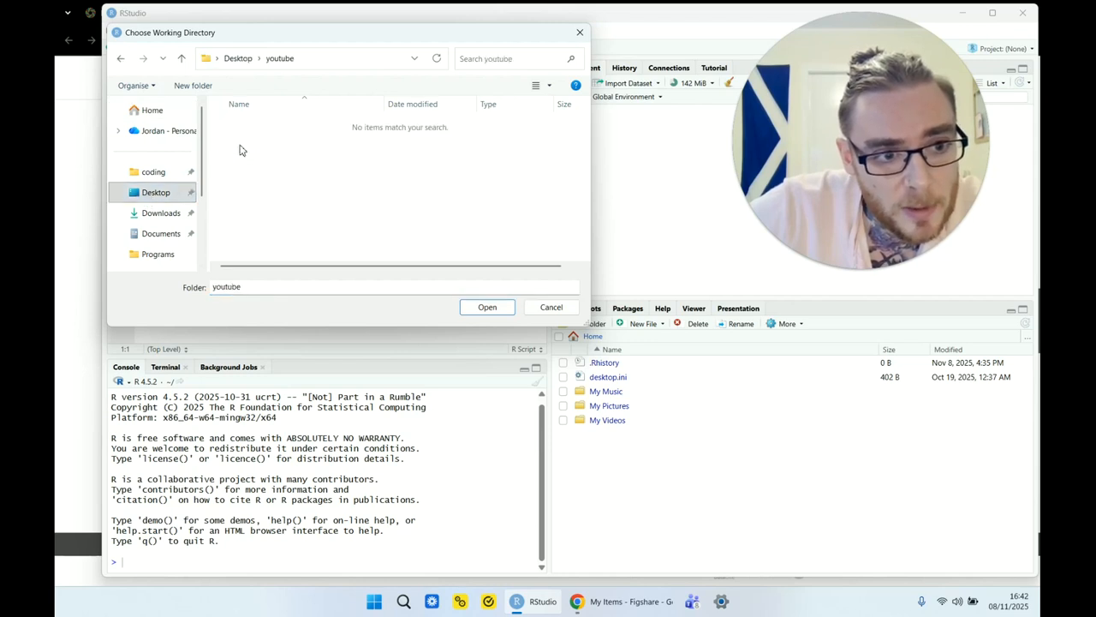
click(494, 313)
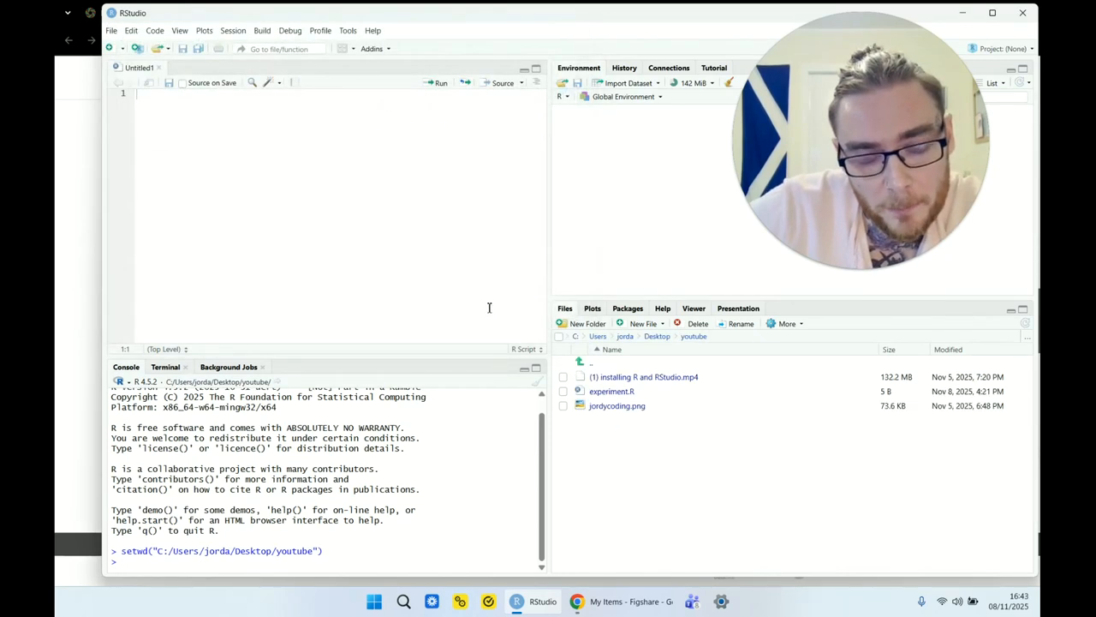
- Write getwd() on the first line of the untitled script and run it
click(219, 99)
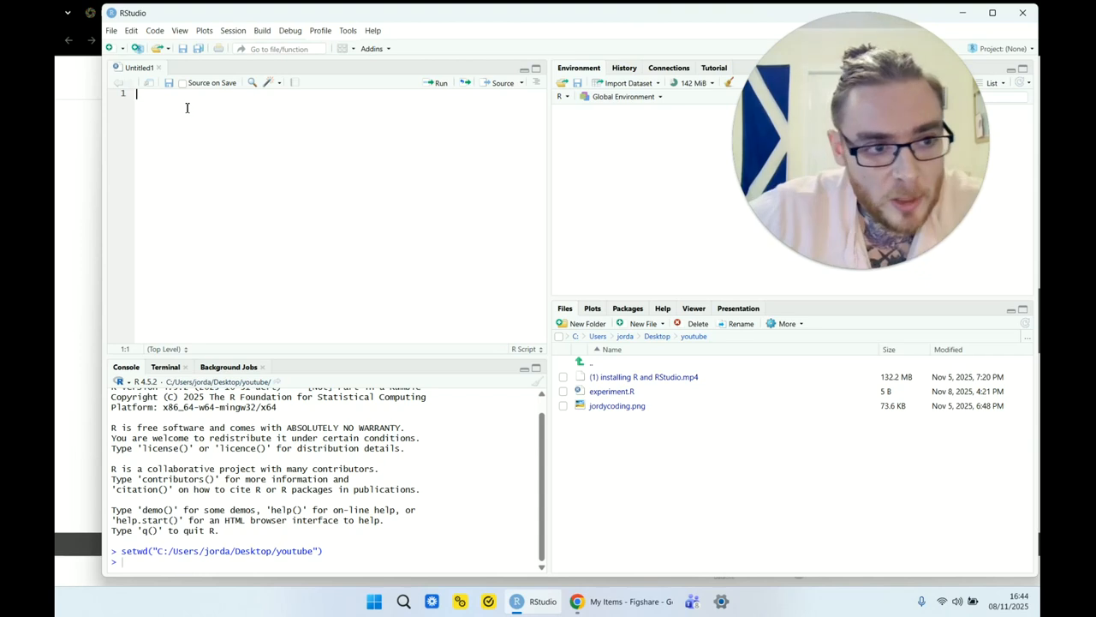
text(getw)
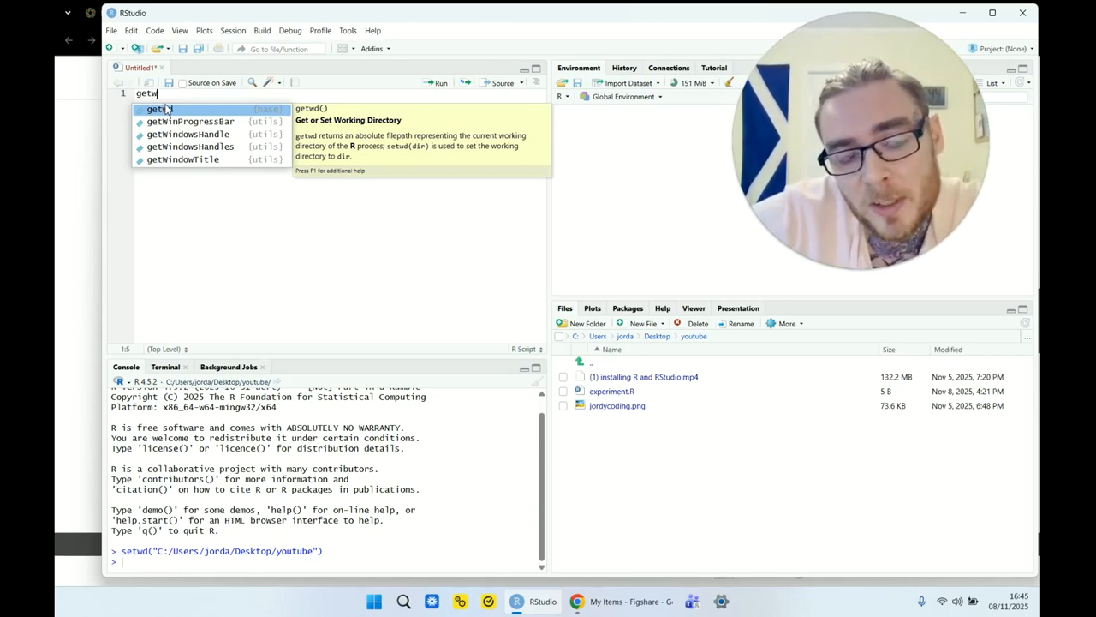
key(BackSpace)
key(BackSpace)
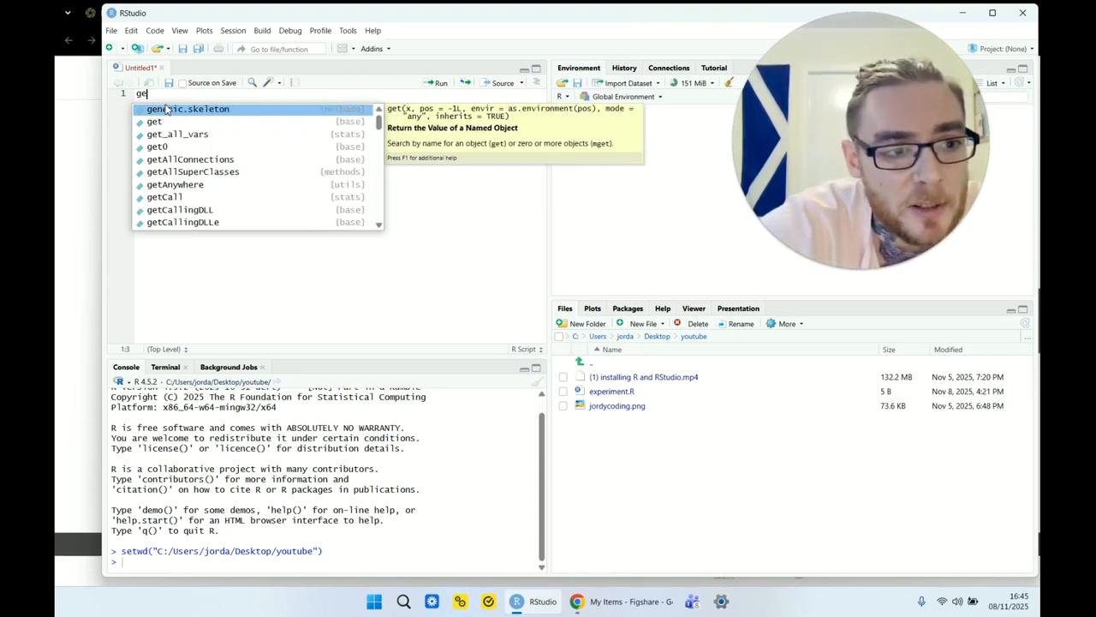
text(t)
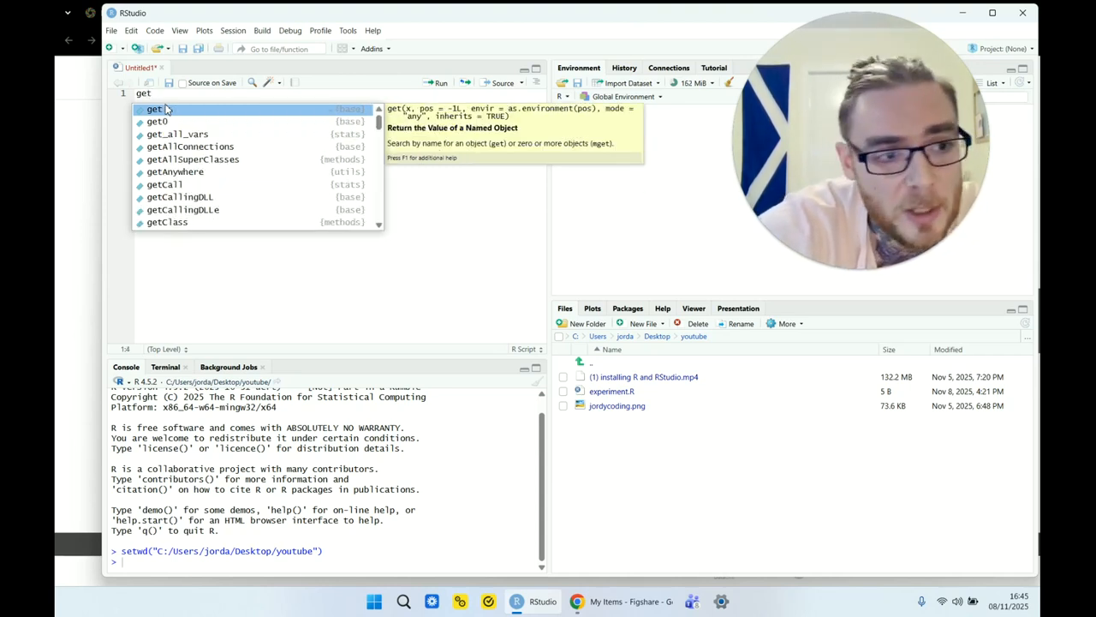
text(w)
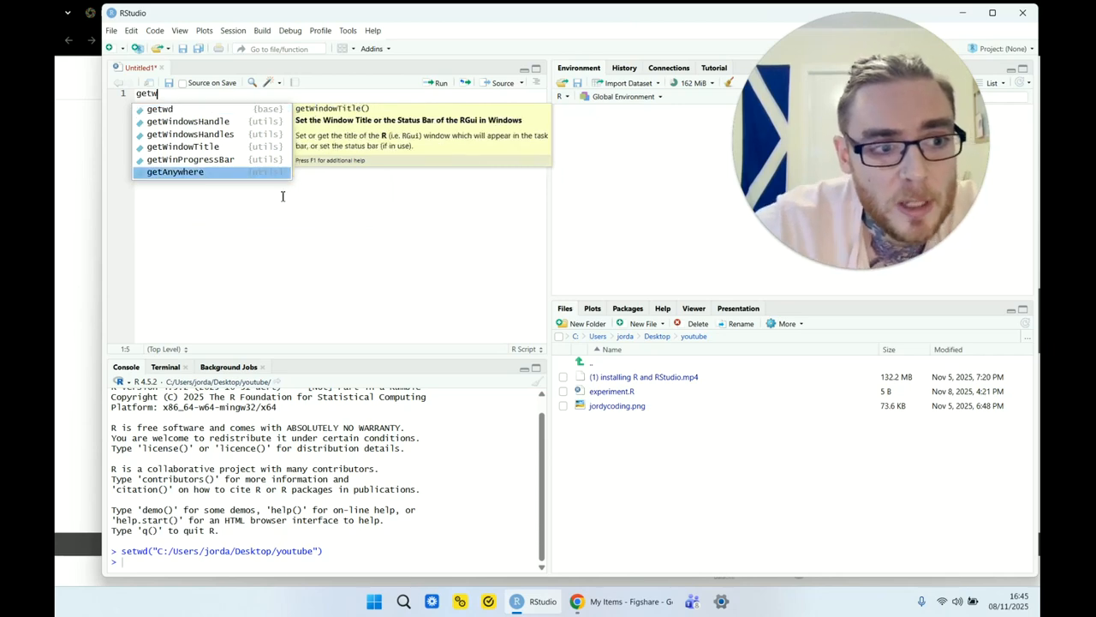
click(190, 112)
click(141, 94)
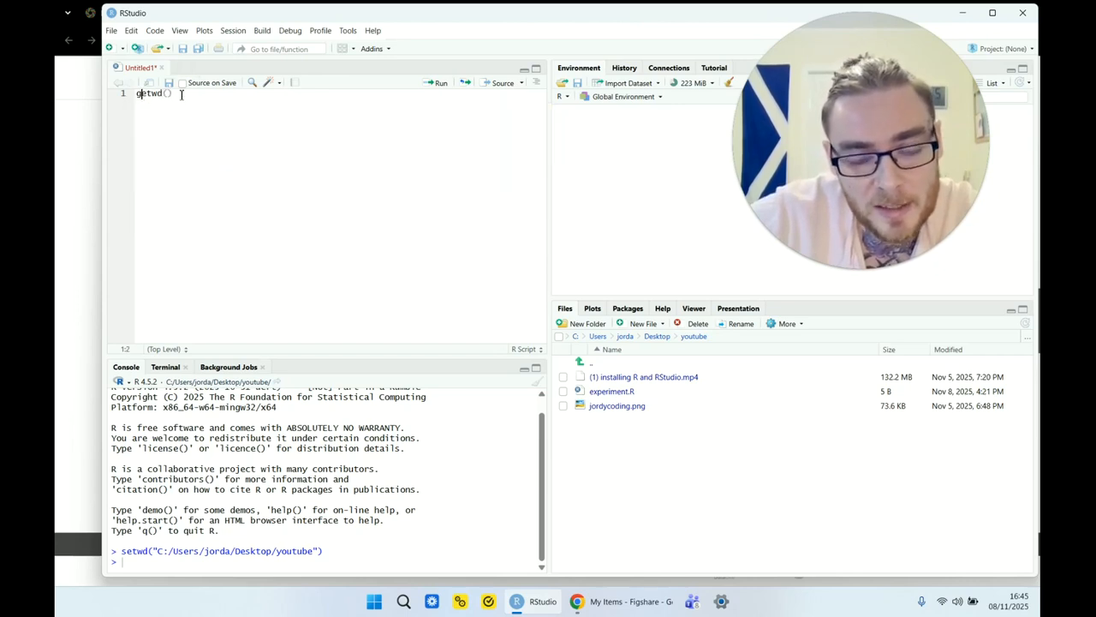
click(180, 94)
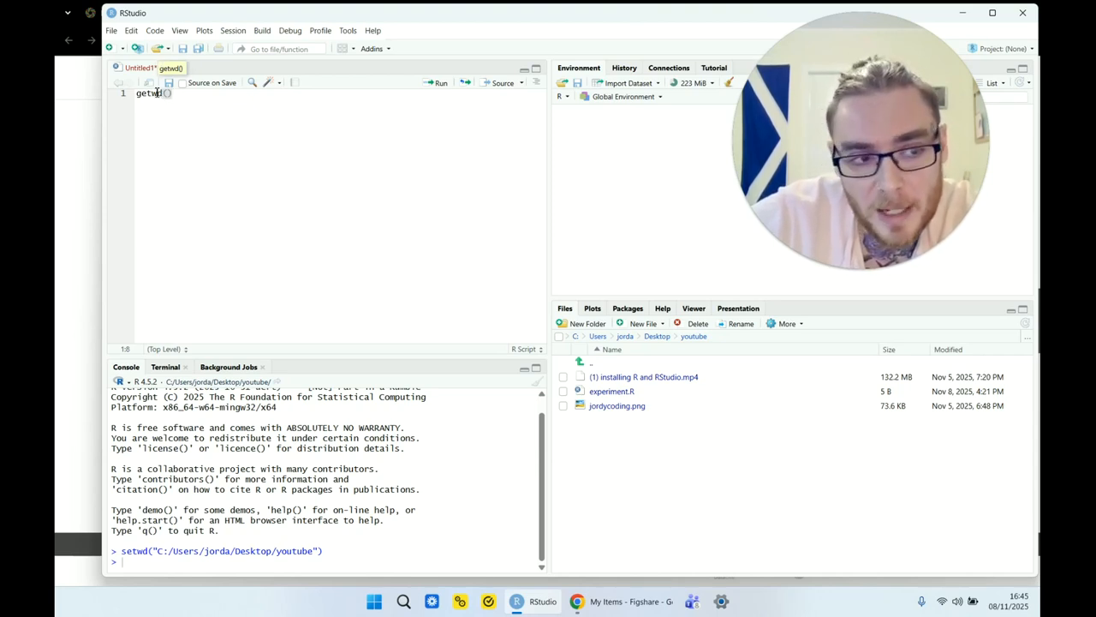
click(437, 83)
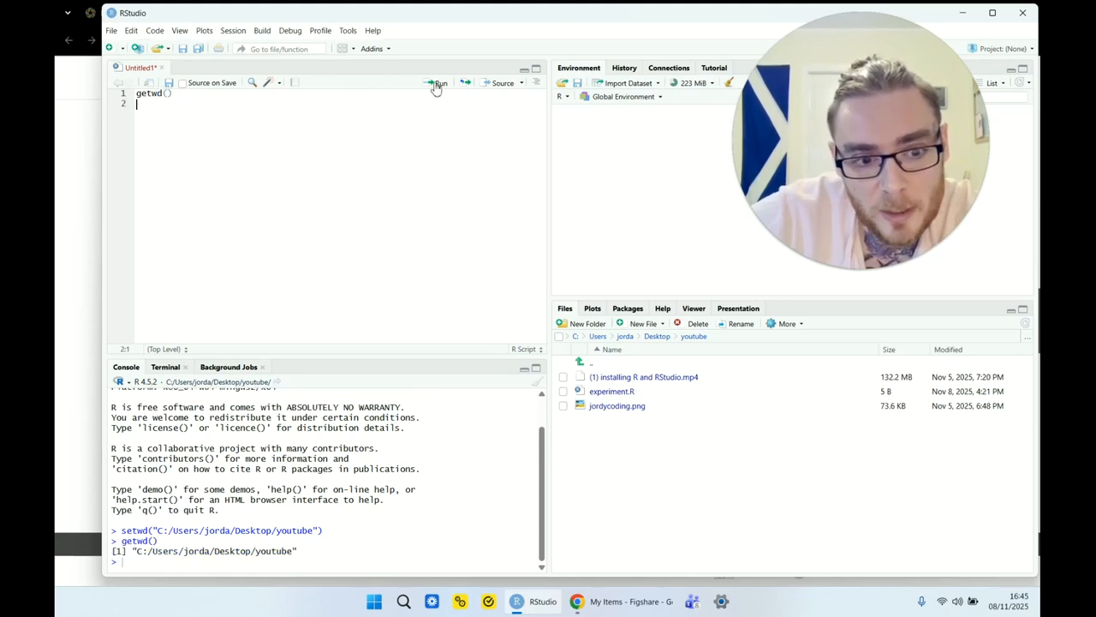
- Make the console taller, run the getwd() line again, and highlight the directory path in the latest output
drag(409, 358, 411, 241)
click(151, 92)
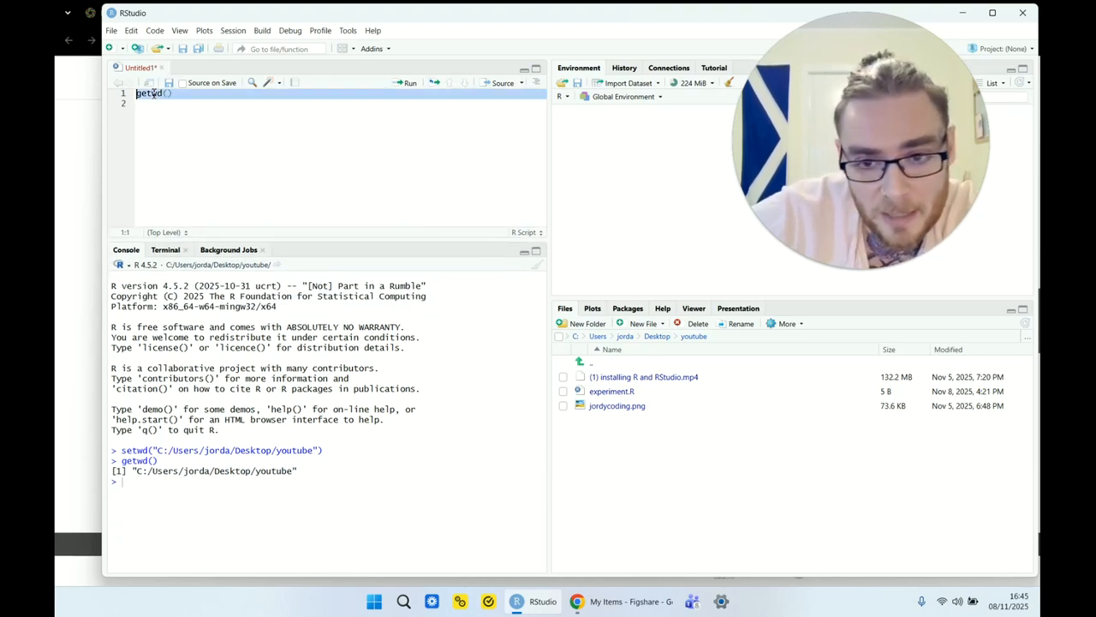
click(149, 93)
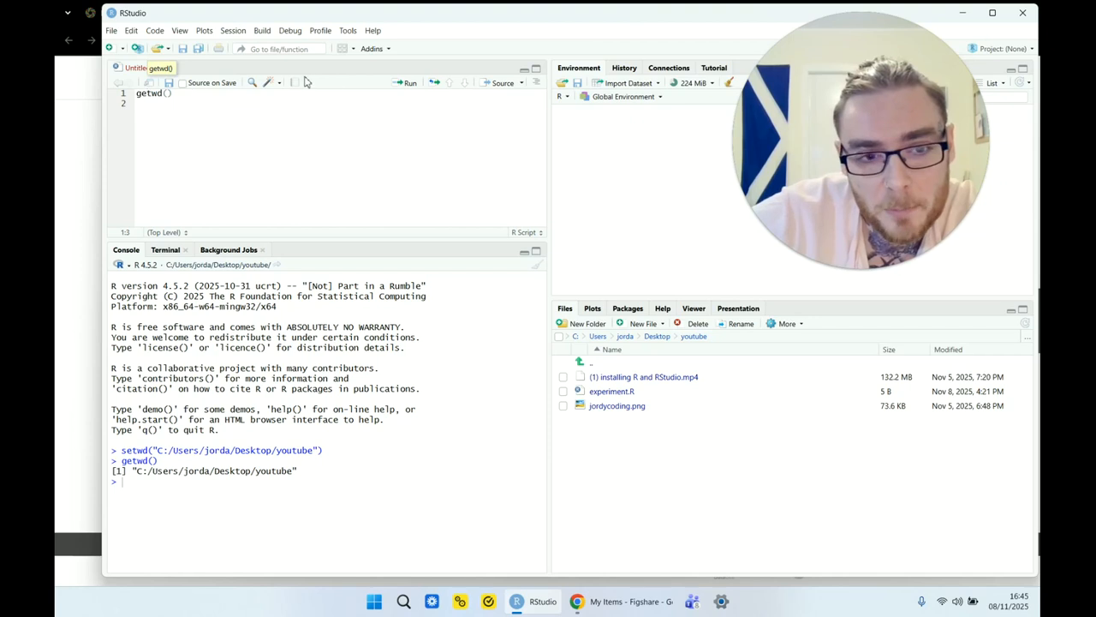
click(406, 83)
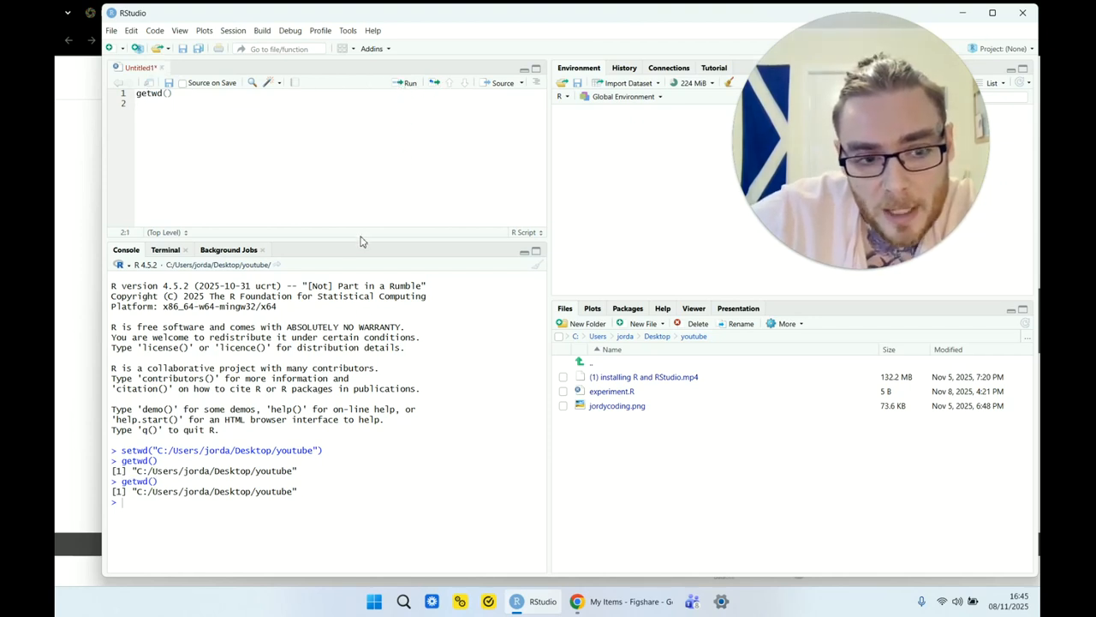
drag(374, 240, 361, 172)
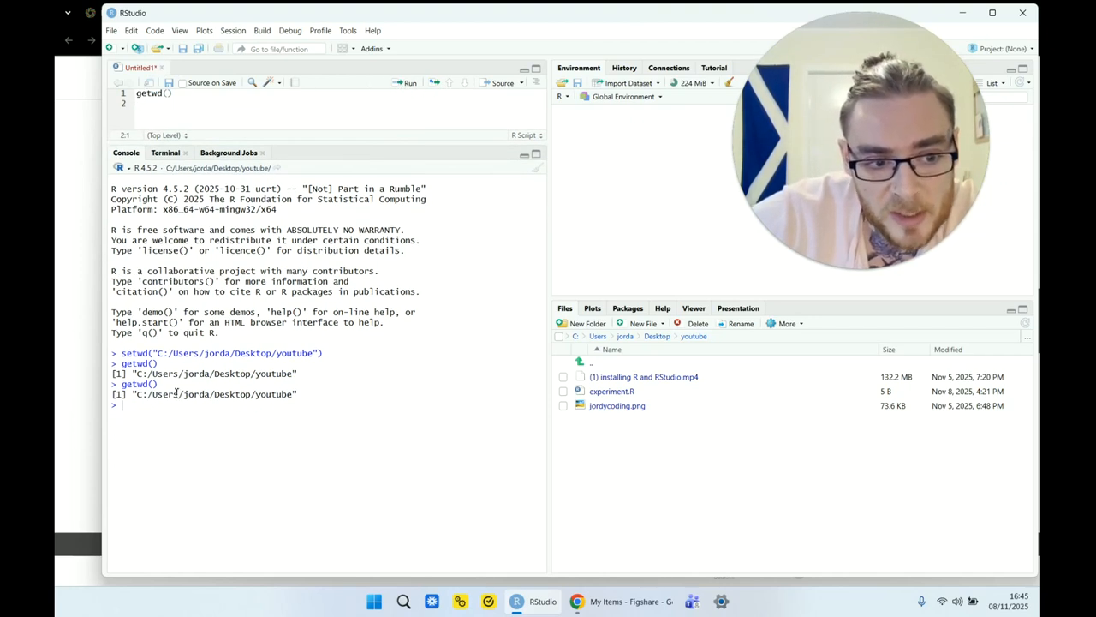
drag(139, 394, 311, 393)
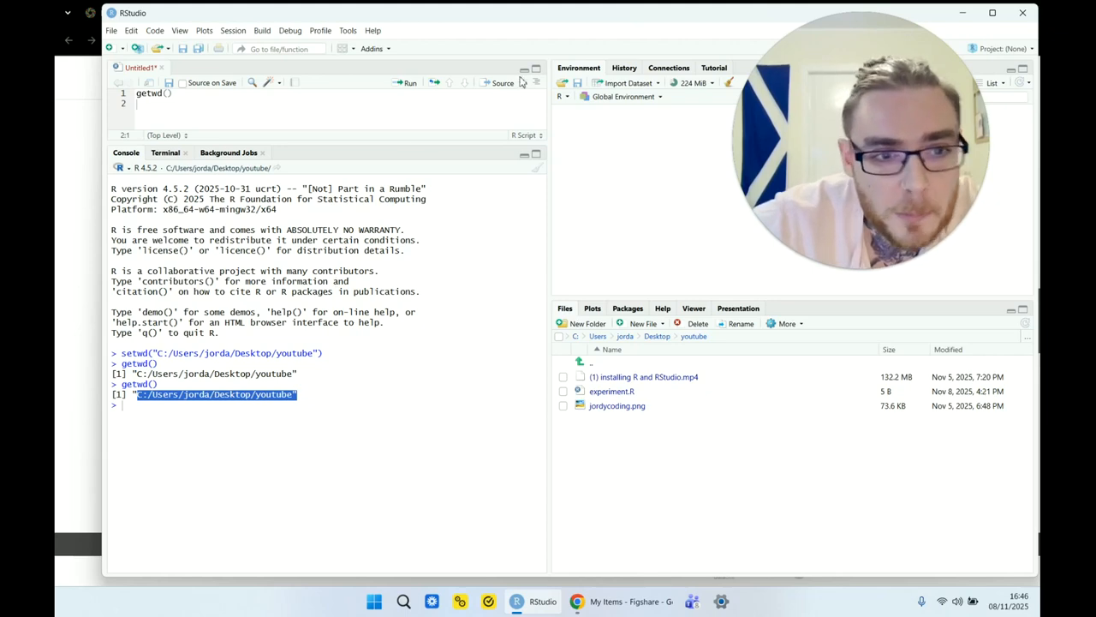
- In the global options, turn off restoring .RData at startup and set saving the workspace on exit to Never
click(348, 30)
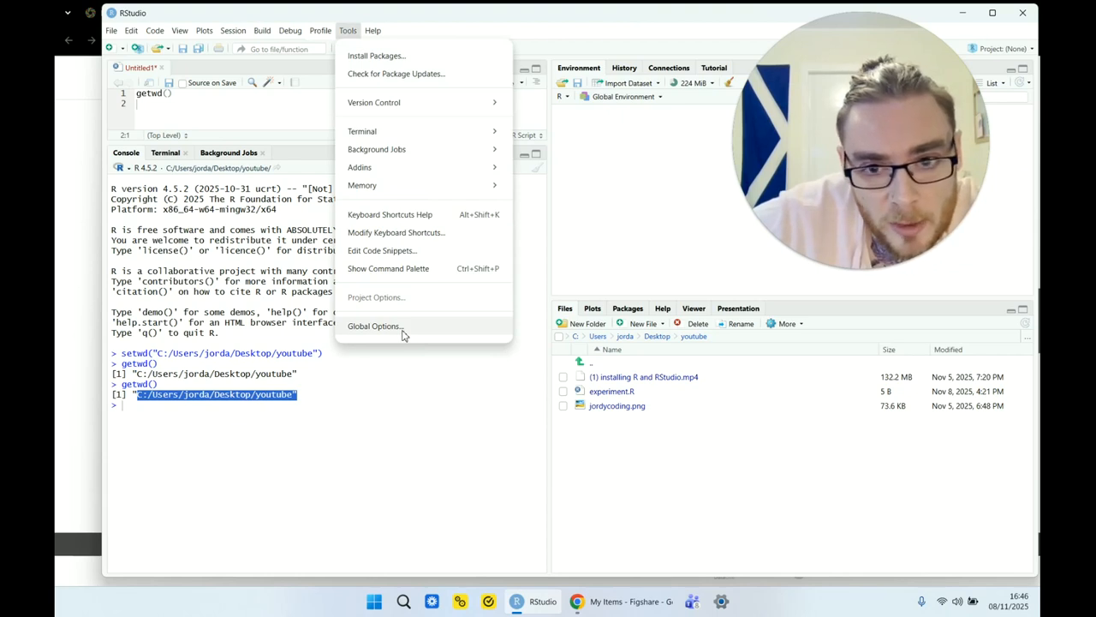
click(405, 334)
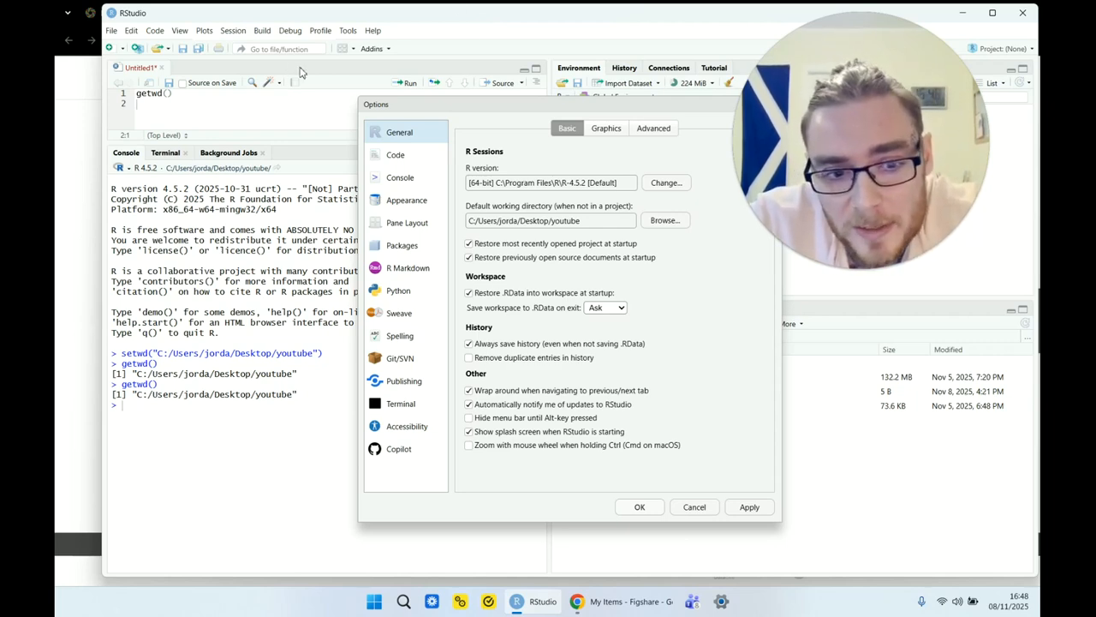
click(470, 294)
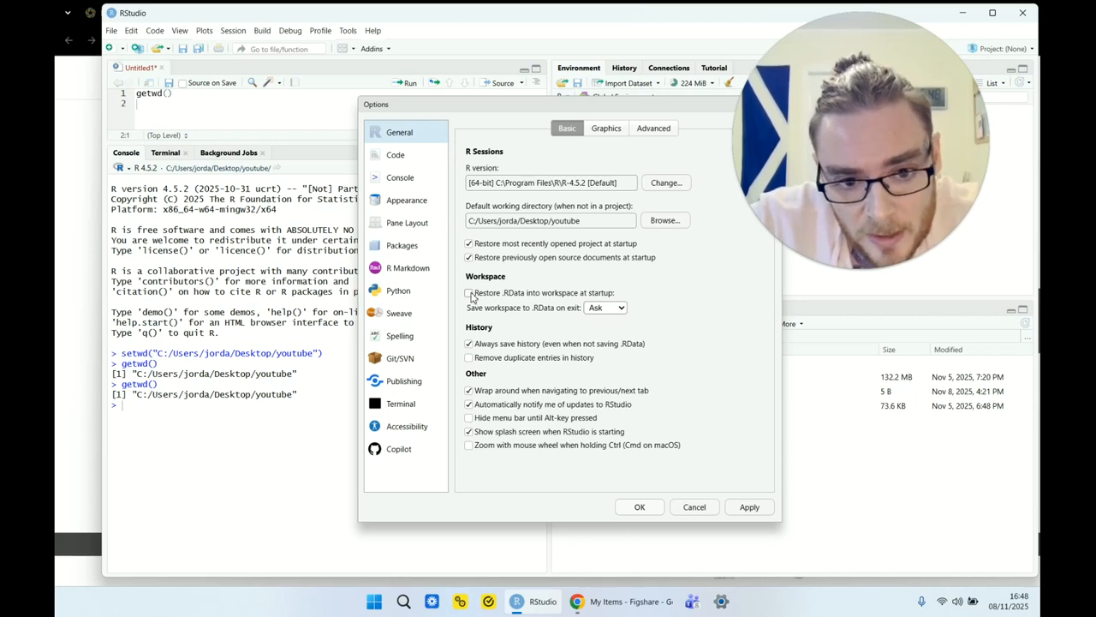
click(605, 310)
click(601, 345)
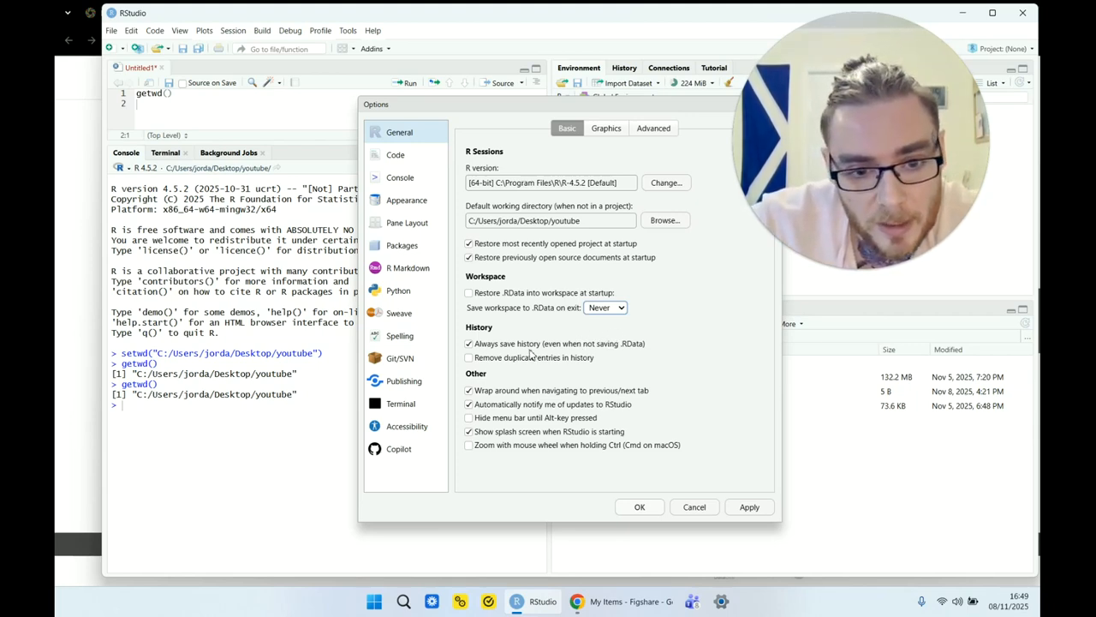
- Turn off always saving history in the General options and apply the changes
right_click(469, 344)
click(470, 346)
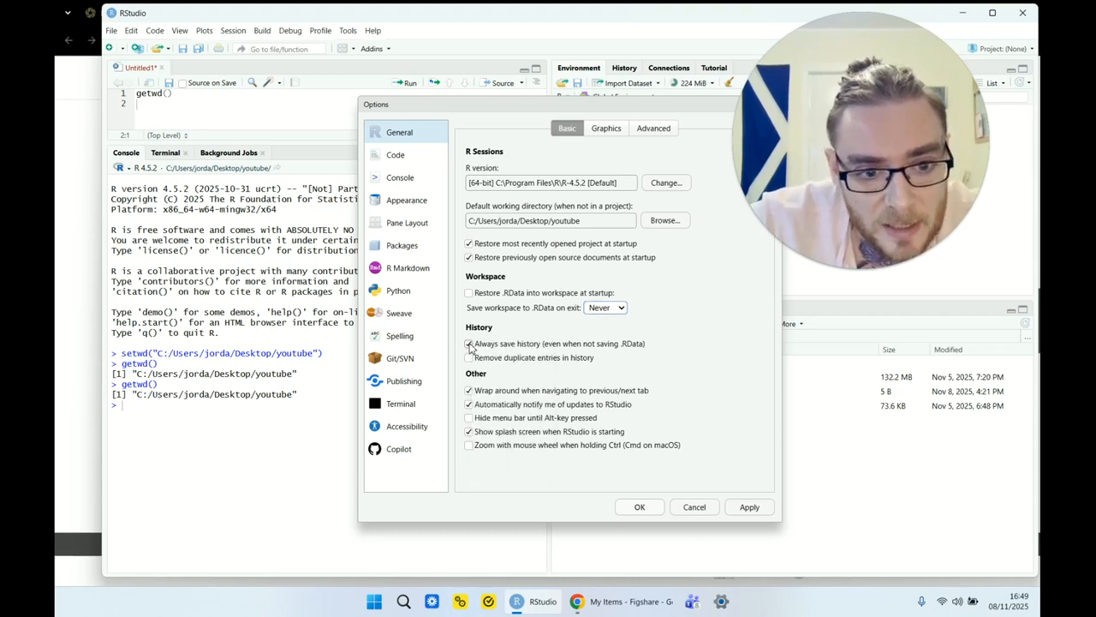
click(469, 345)
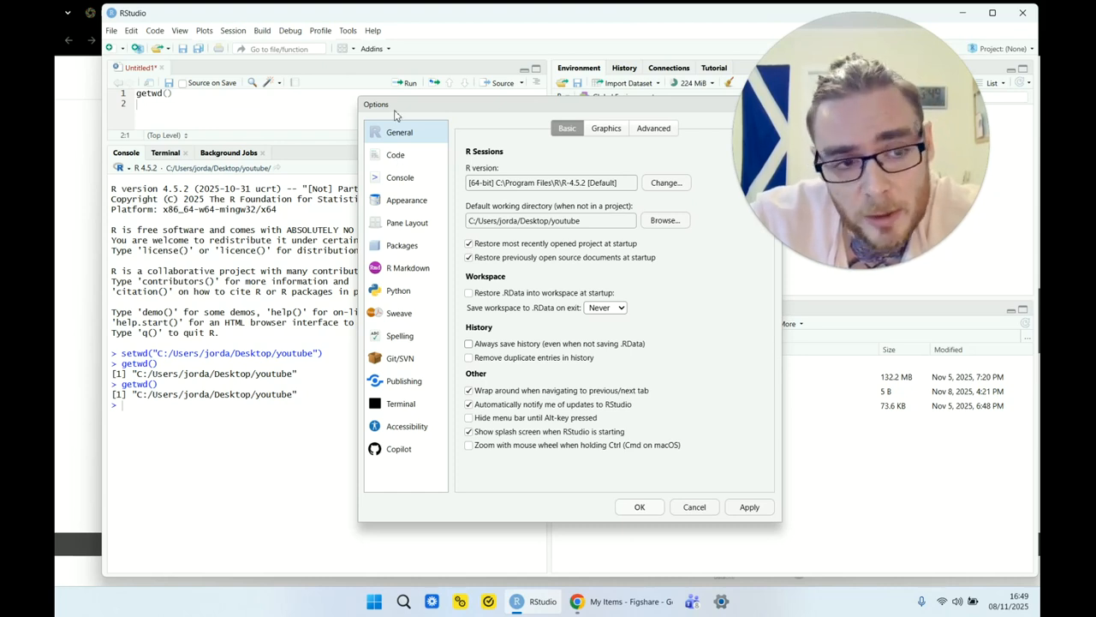
click(410, 160)
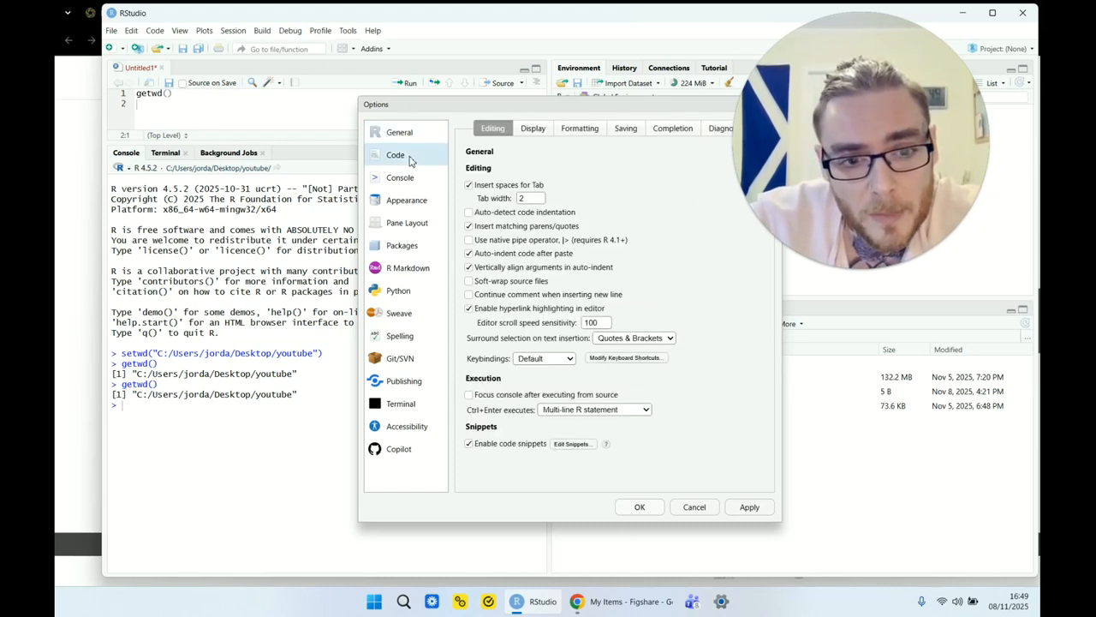
click(404, 138)
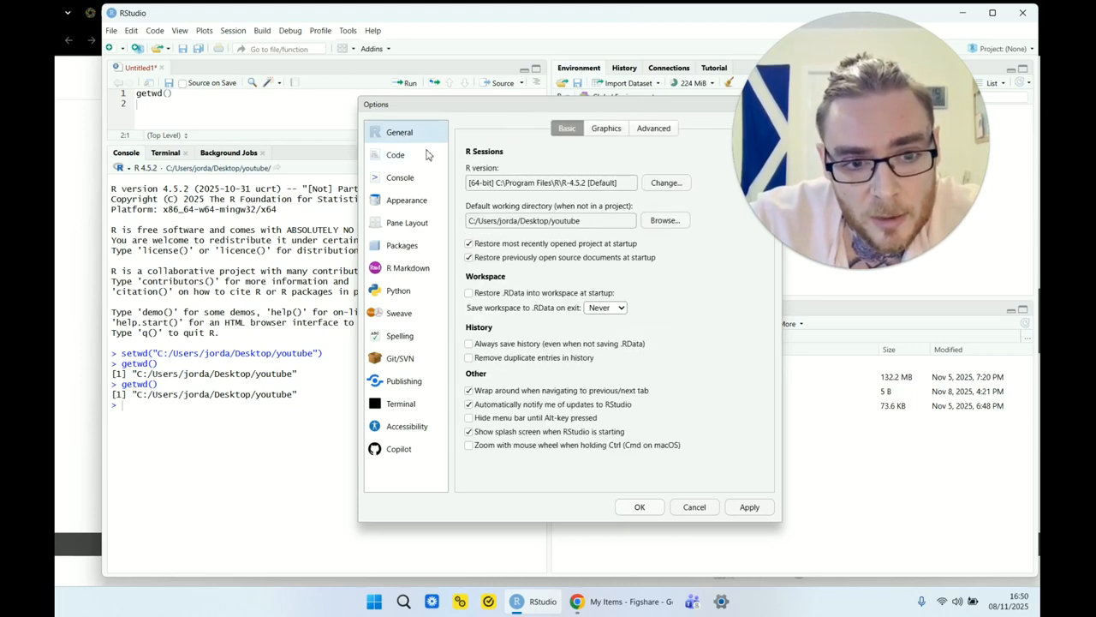
click(757, 513)
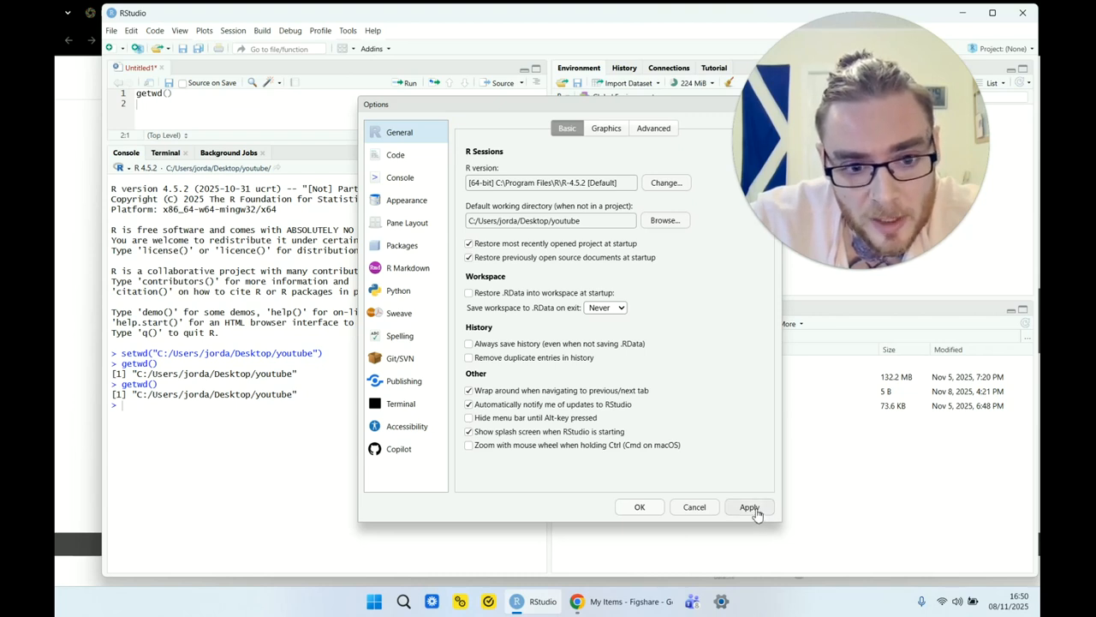
- Turn off soft-wrapping of source files in the Code editing options and accept the settings
click(397, 157)
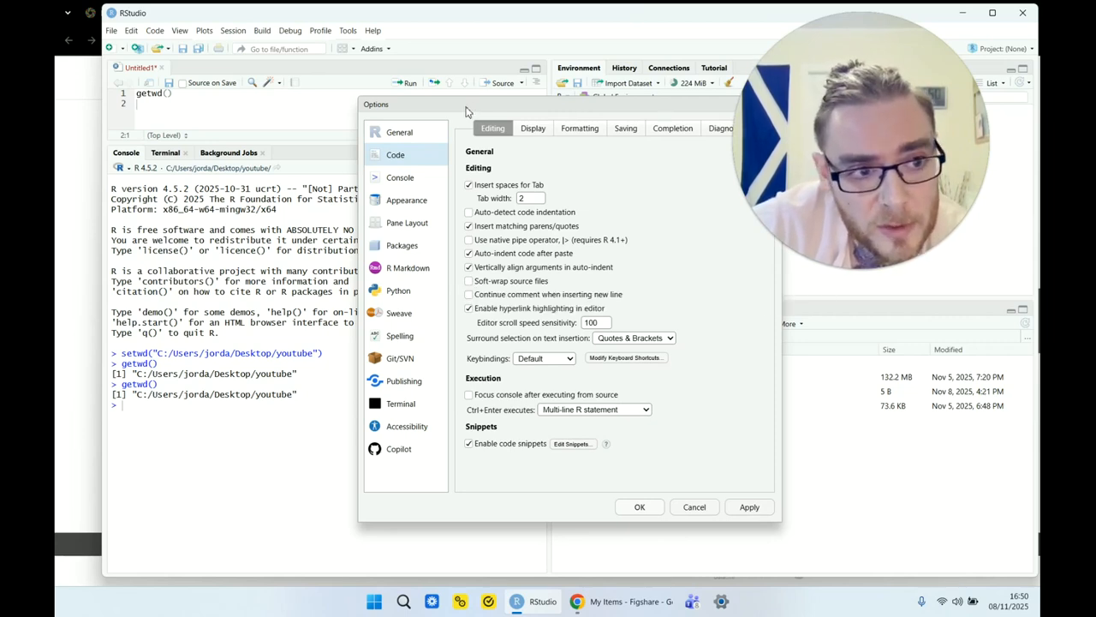
drag(466, 112, 519, 139)
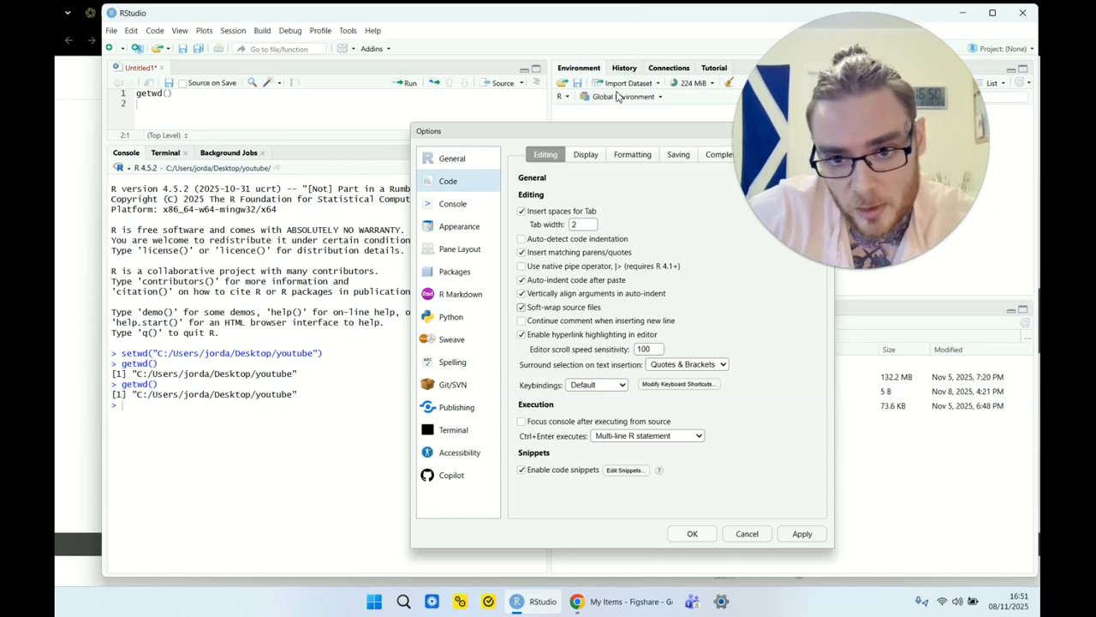
click(522, 308)
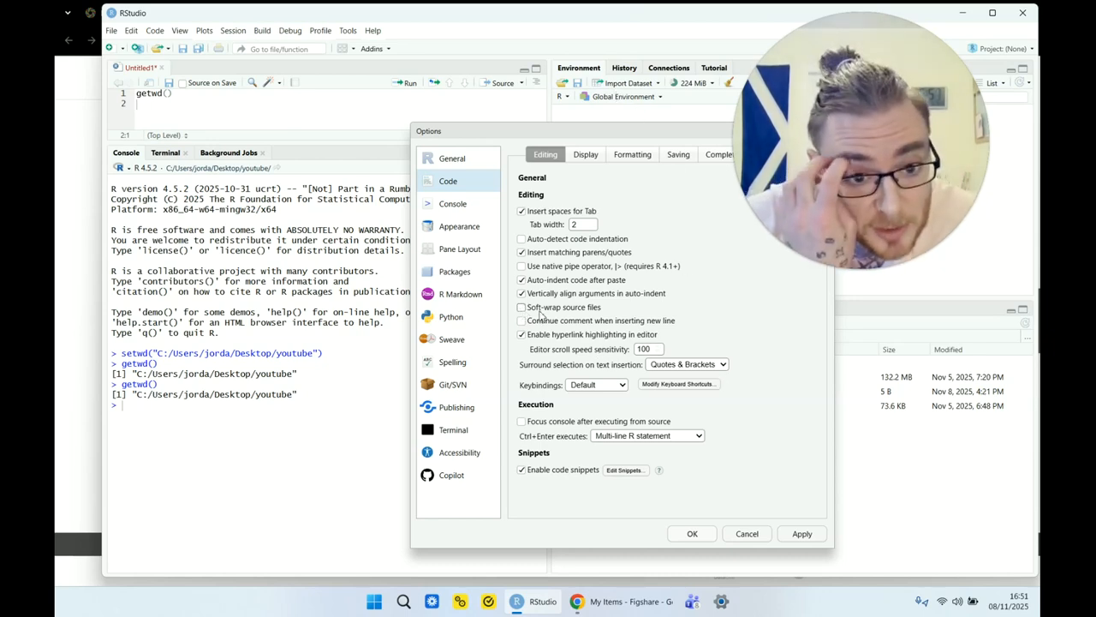
click(692, 535)
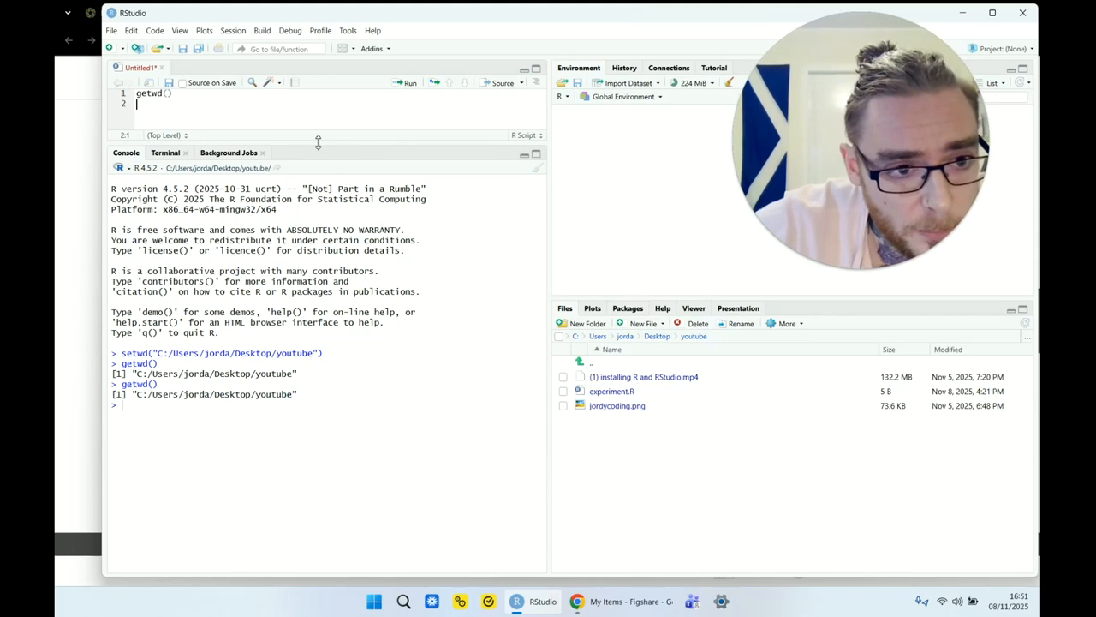
- Make the script editor taller and add a comment of repeated letter a's on line 3, long enough to run past the editor's width
drag(318, 141, 317, 250)
key(Return)
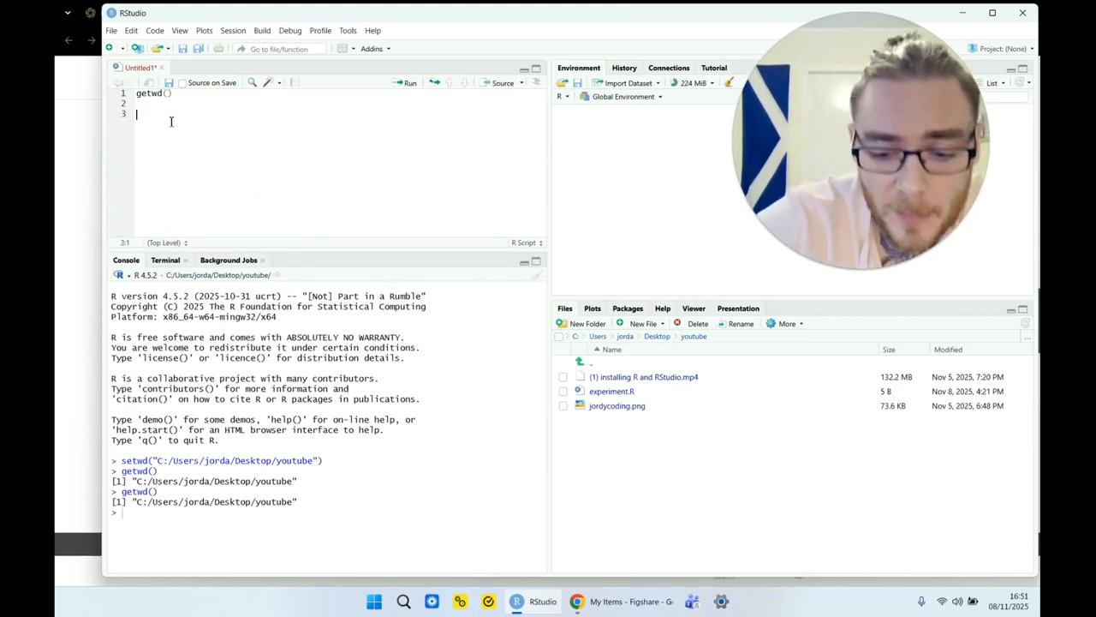
text(#aaaaaaa)
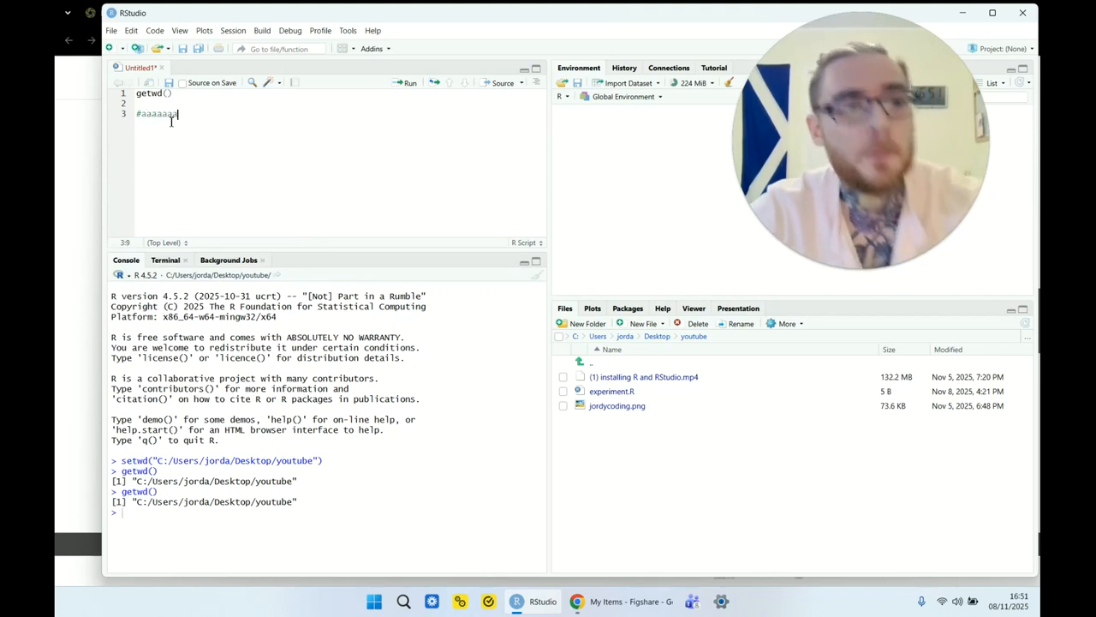
text(aaaaaaaaaaaaaaaaaaaaaaaaaaaaaaaaaaaaaaaaaaaaaaaaaaaaaaaaaaaa)
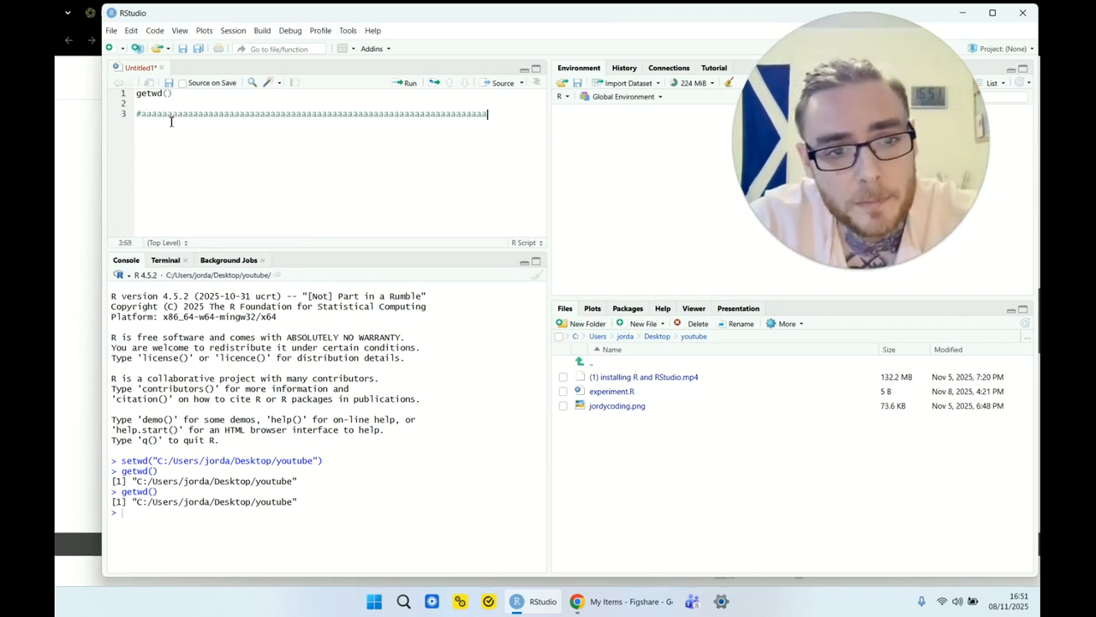
text(aaaaaaaaaaaaaaaaaaaaaaaaaaaaaaaaaaaaaaaaaaaaaaaaaaaaaaaaaaaaaa)
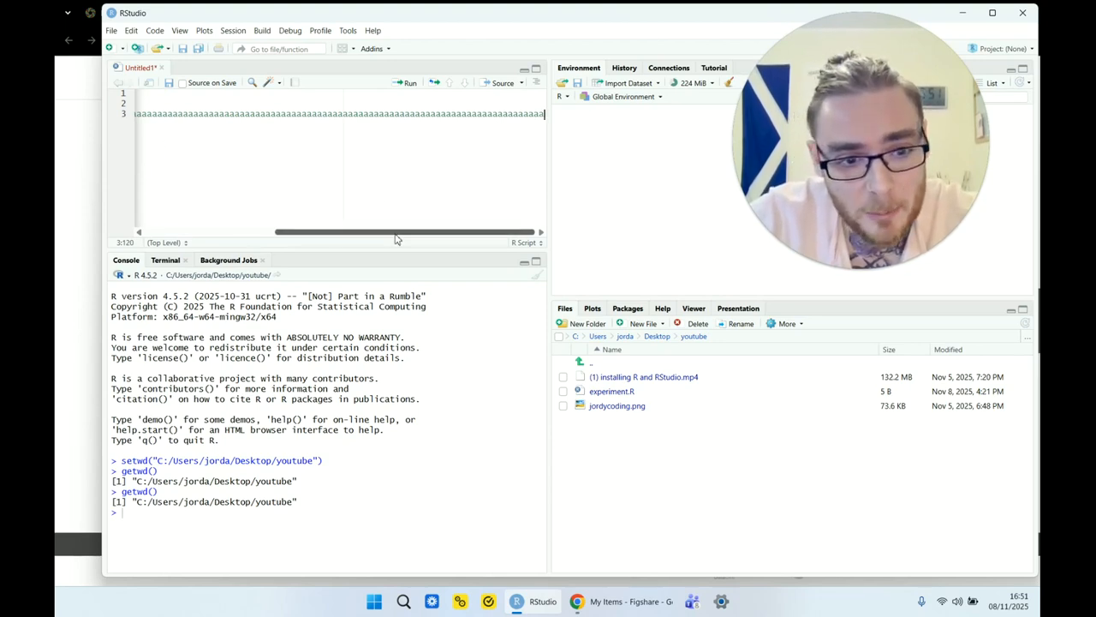
- Break the long comment on line 3 partway into two lines and start the second line with # as well
drag(396, 239, 501, 229)
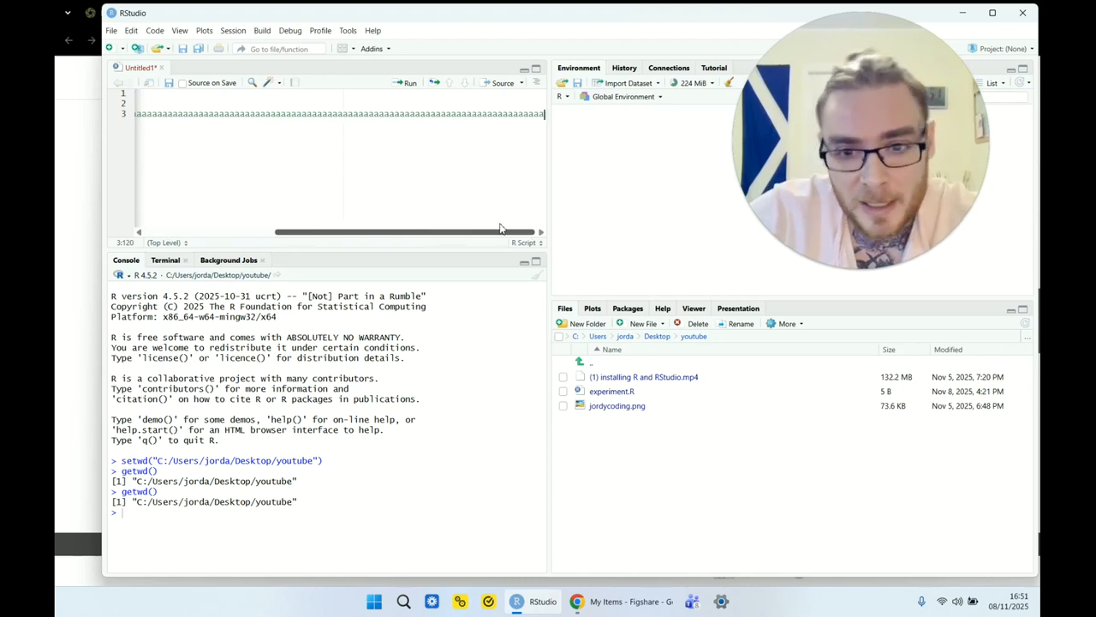
drag(501, 229, 206, 232)
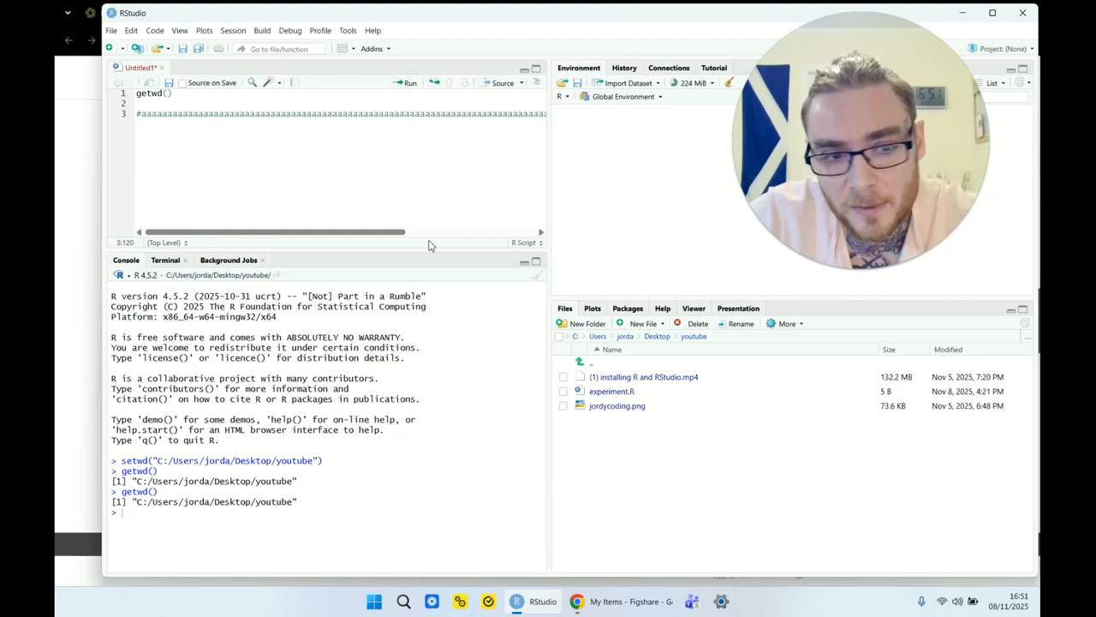
drag(350, 232, 256, 236)
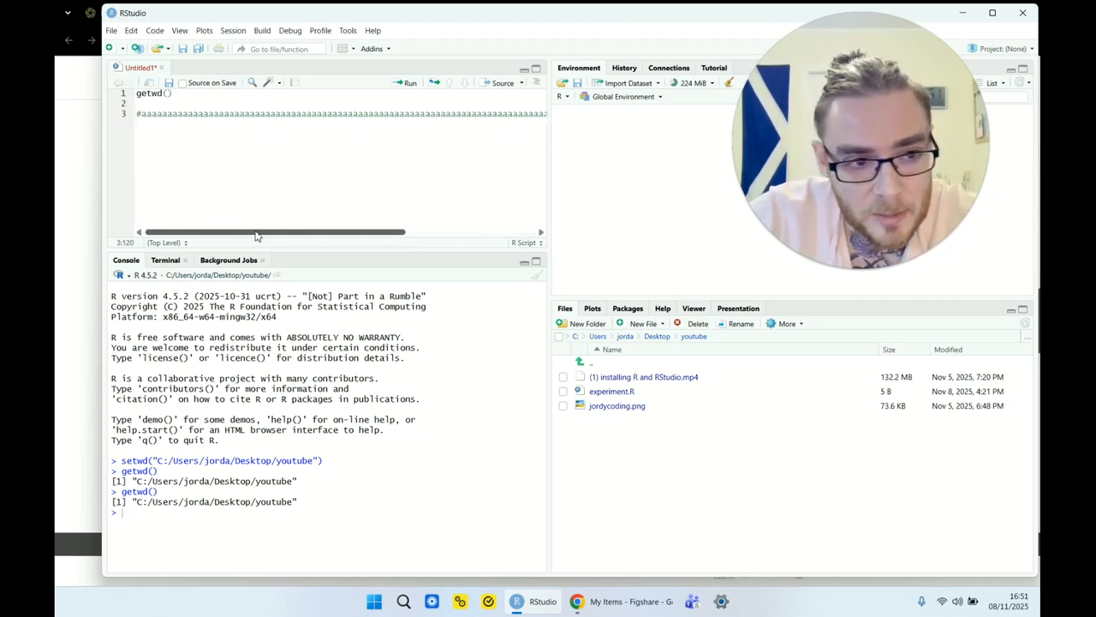
click(363, 114)
key(Return)
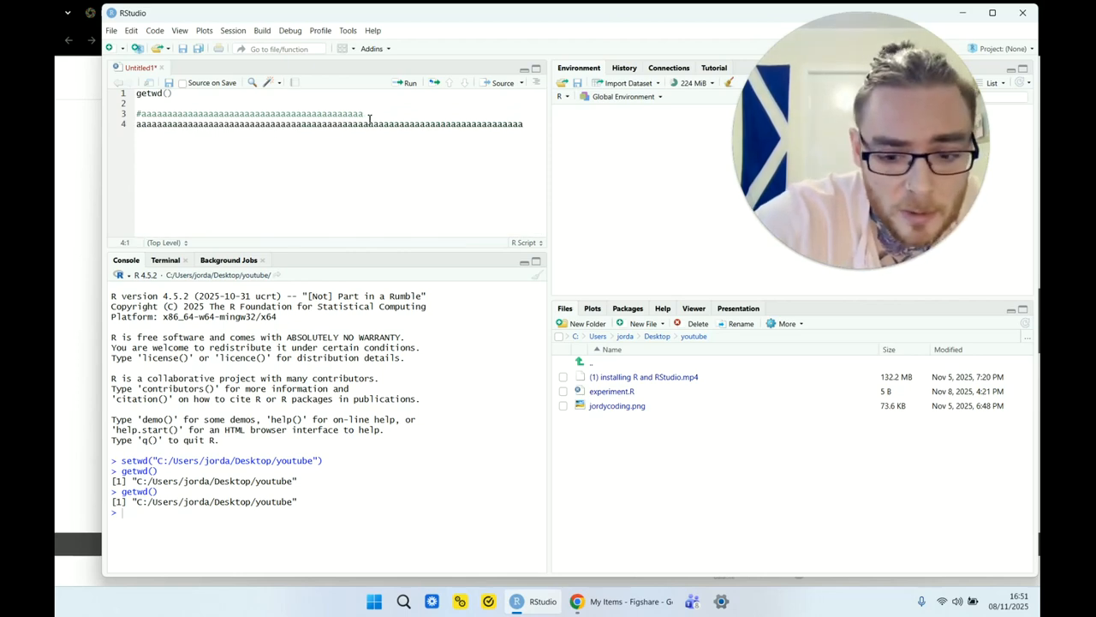
text(#)
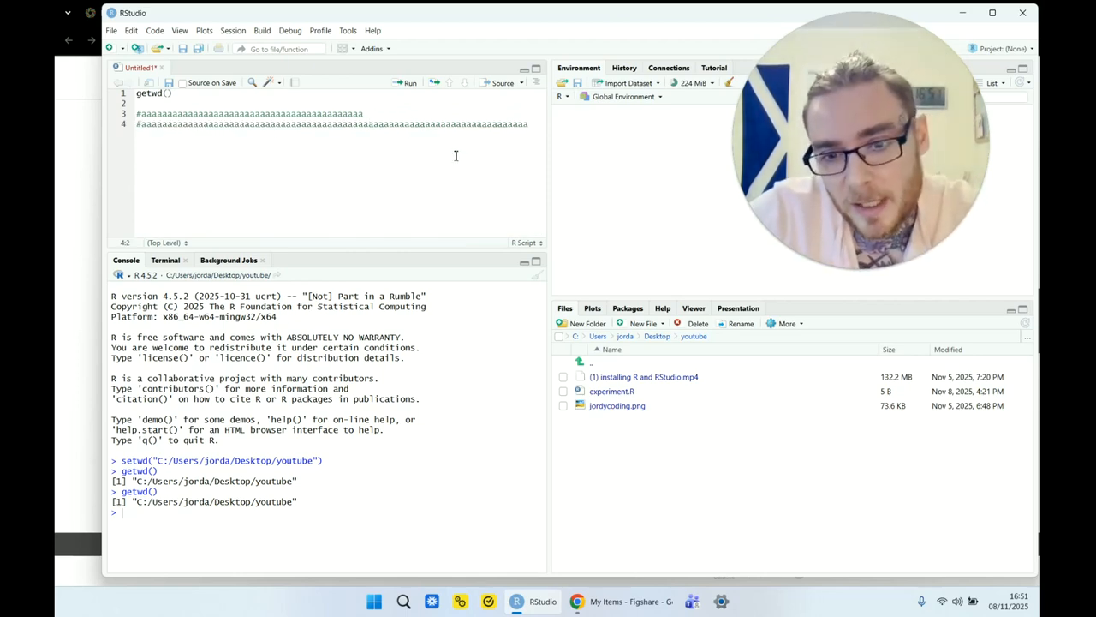
- Delete both comment lines of repeated letter a's on lines 3 and 4 of the script
drag(542, 127, 113, 118)
key(BackSpace)
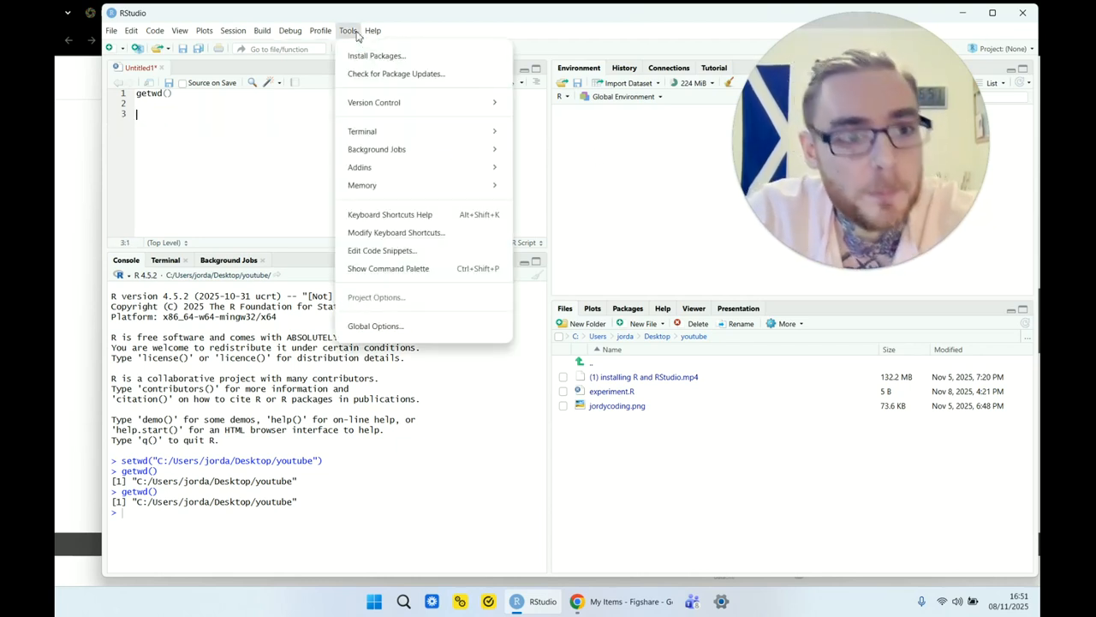
- Turn on soft-wrapping of source files in the Code editing options, then apply and accept the settings
click(353, 32)
click(373, 326)
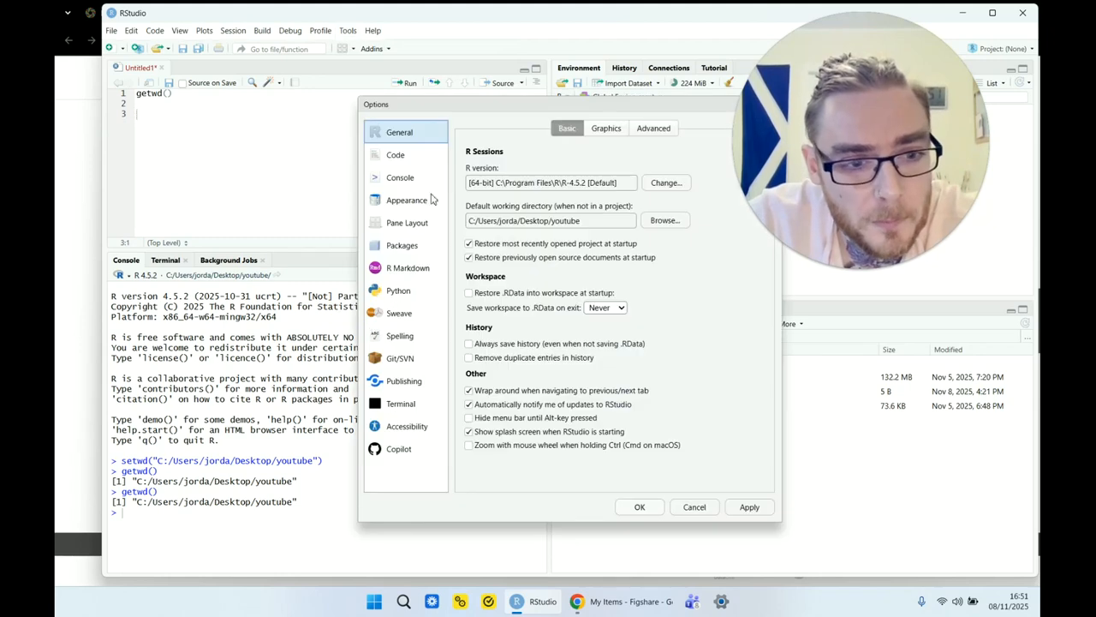
click(406, 159)
click(470, 281)
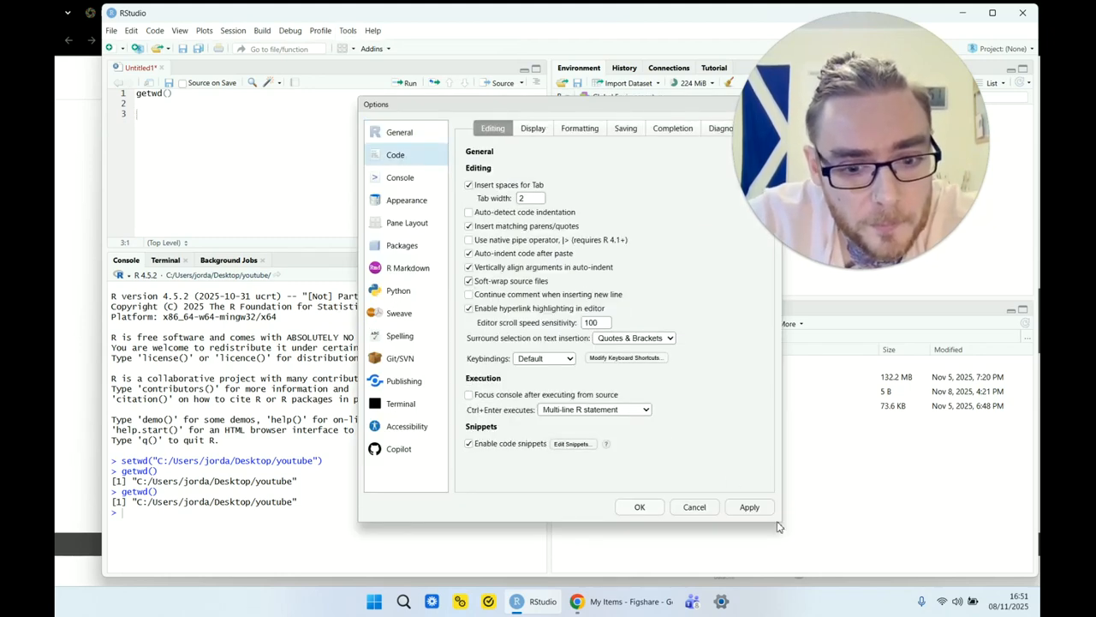
click(749, 507)
click(639, 507)
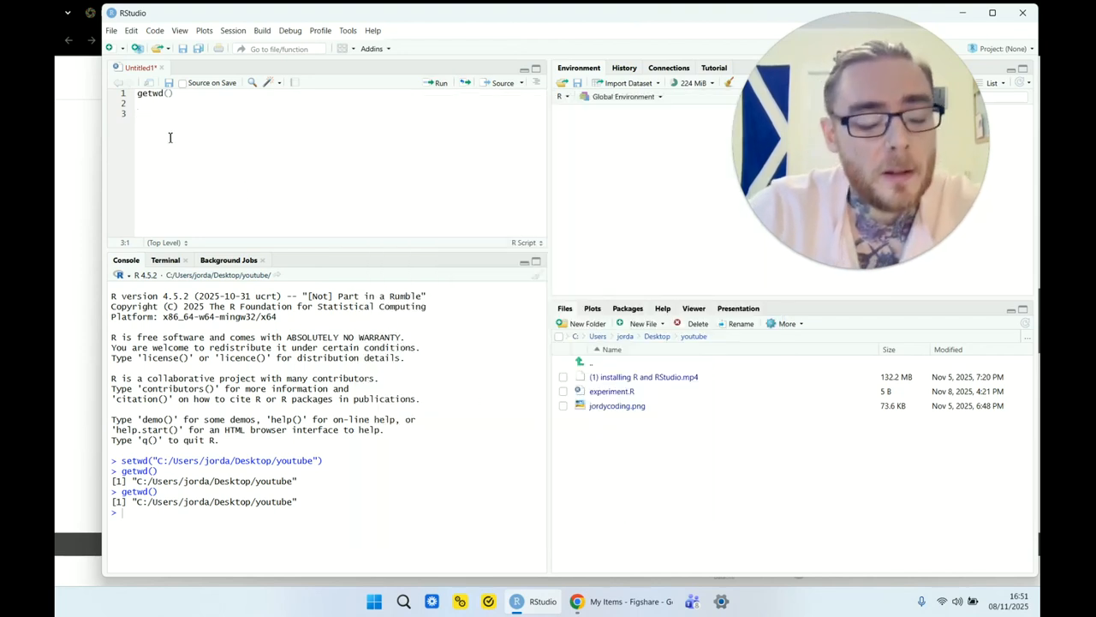
- Test soft-wrapping with an overlong comment of repeated letter a's on line 3, and remove it along with the blank lines
text(#aaa)
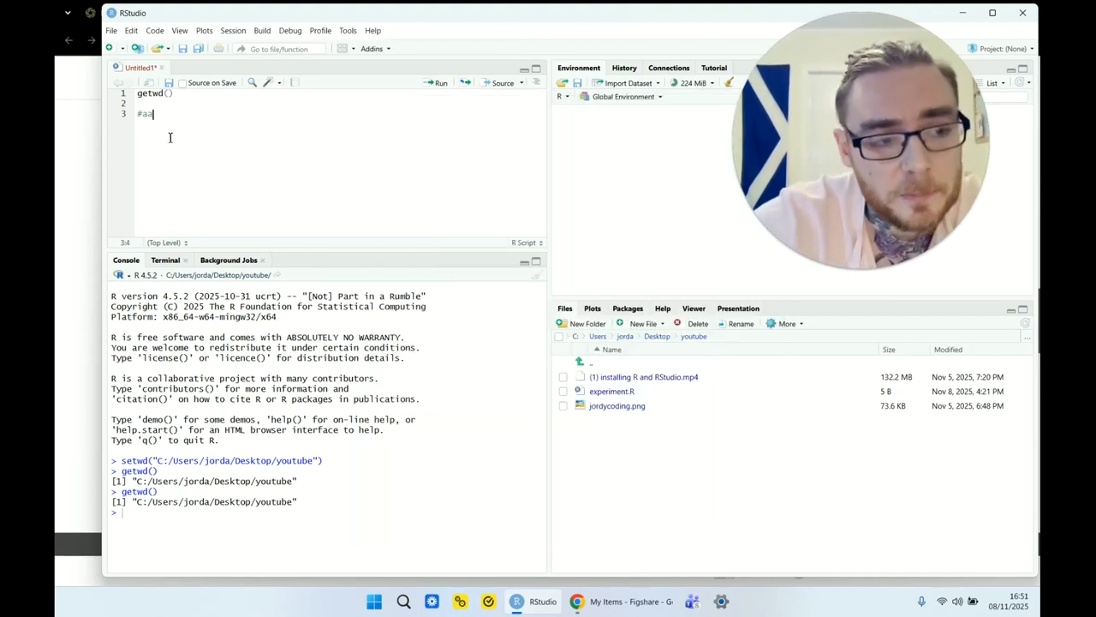
text(aaaaaaaaaaaaaaaaaaaaaaaaaaaaaaaaaaaaaaaaaaaaaaaaaaaaaaaaaaaaaaaaaaaaaaaaaaaaaaaaaaaaaaaaaaaaaa)
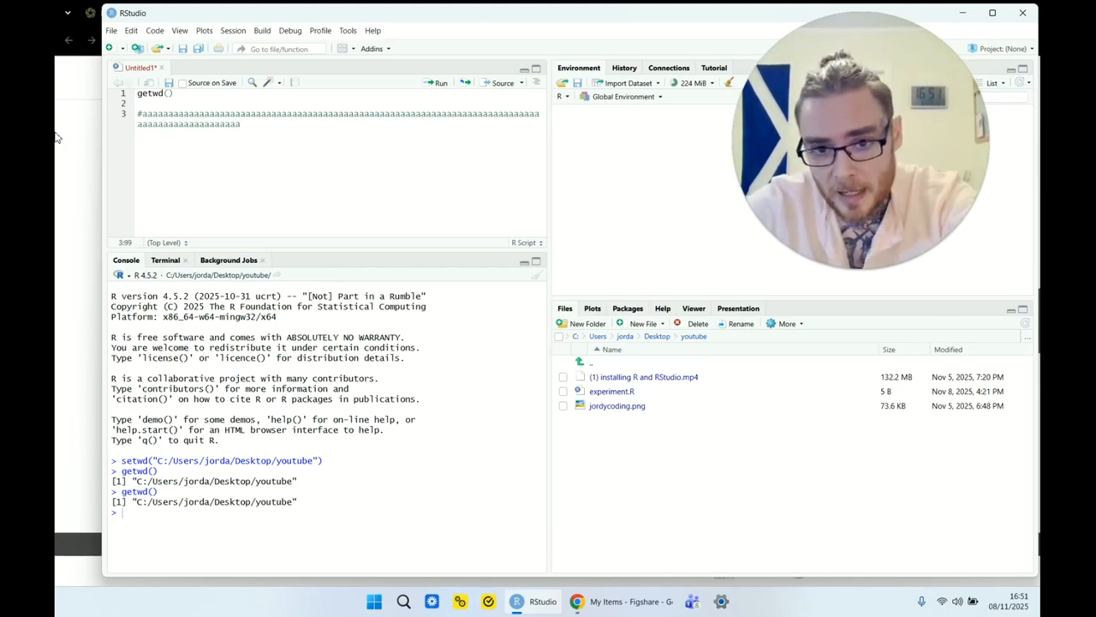
click(124, 125)
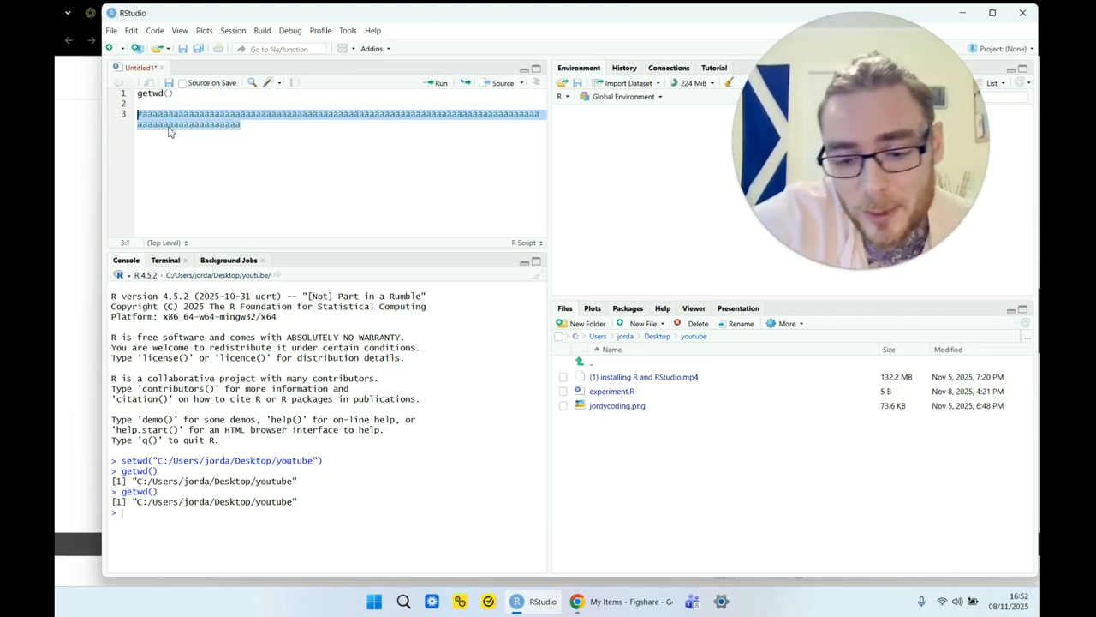
key(BackSpace)
key(BackSpace)
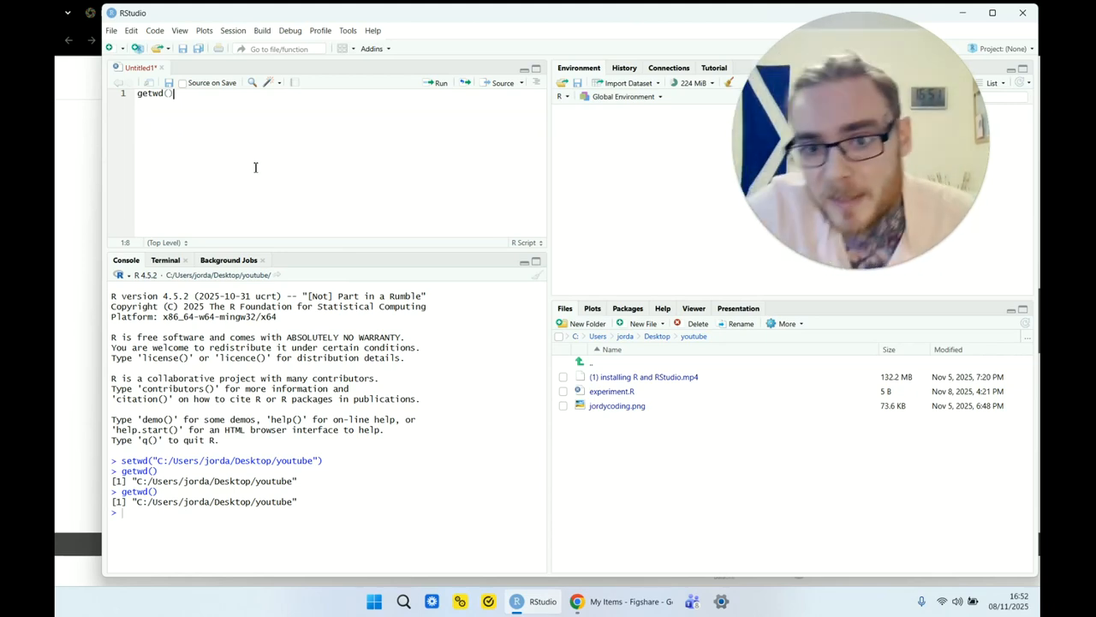
click(348, 30)
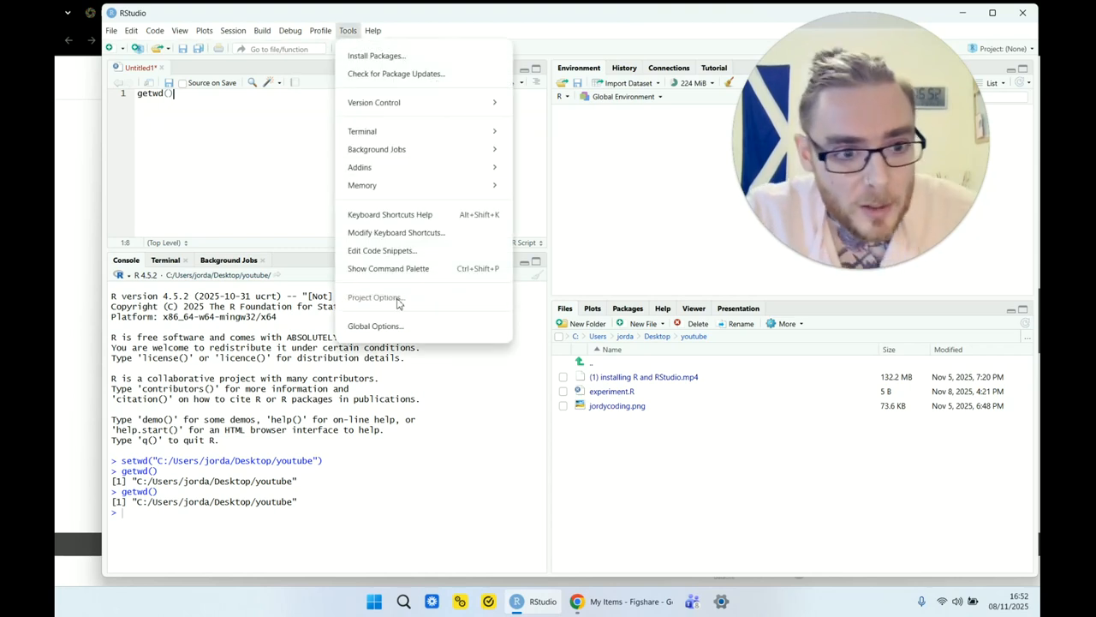
click(384, 324)
click(397, 163)
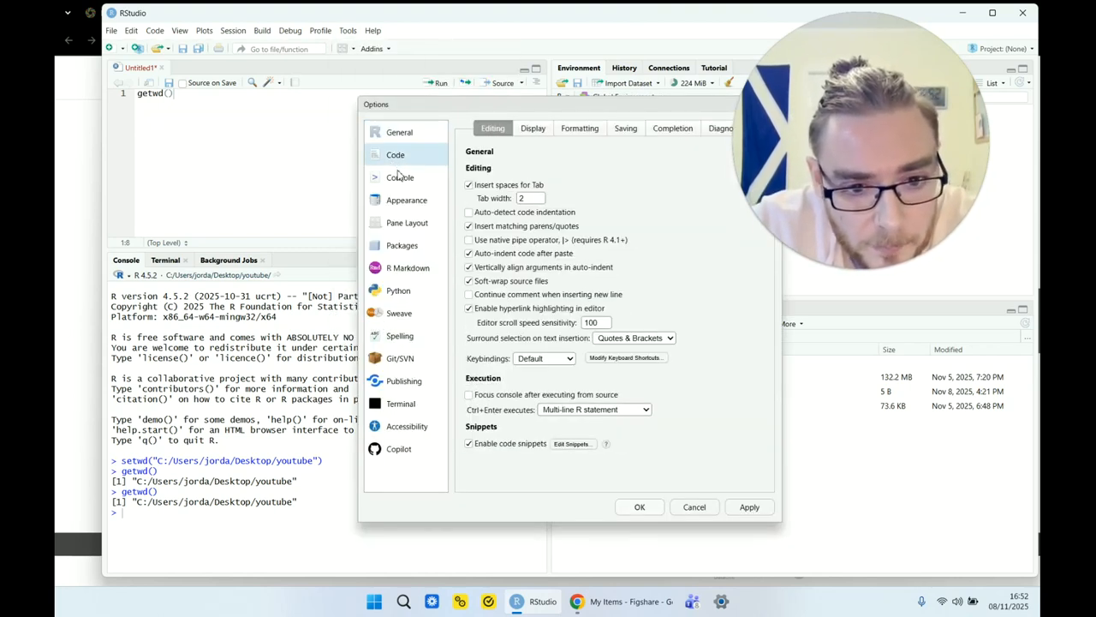
click(533, 128)
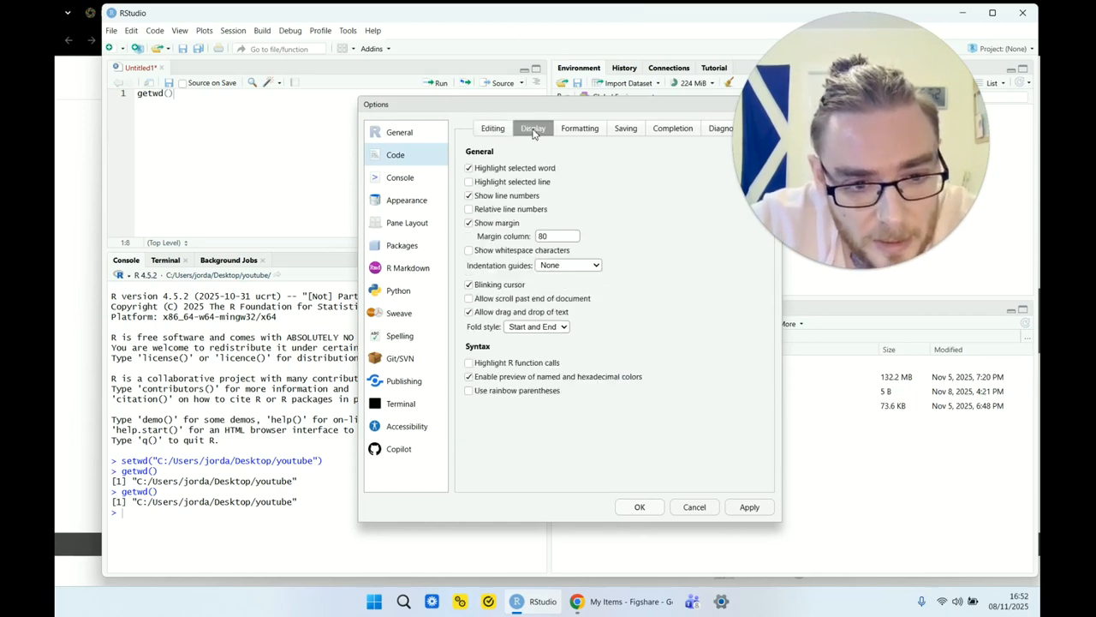
click(469, 393)
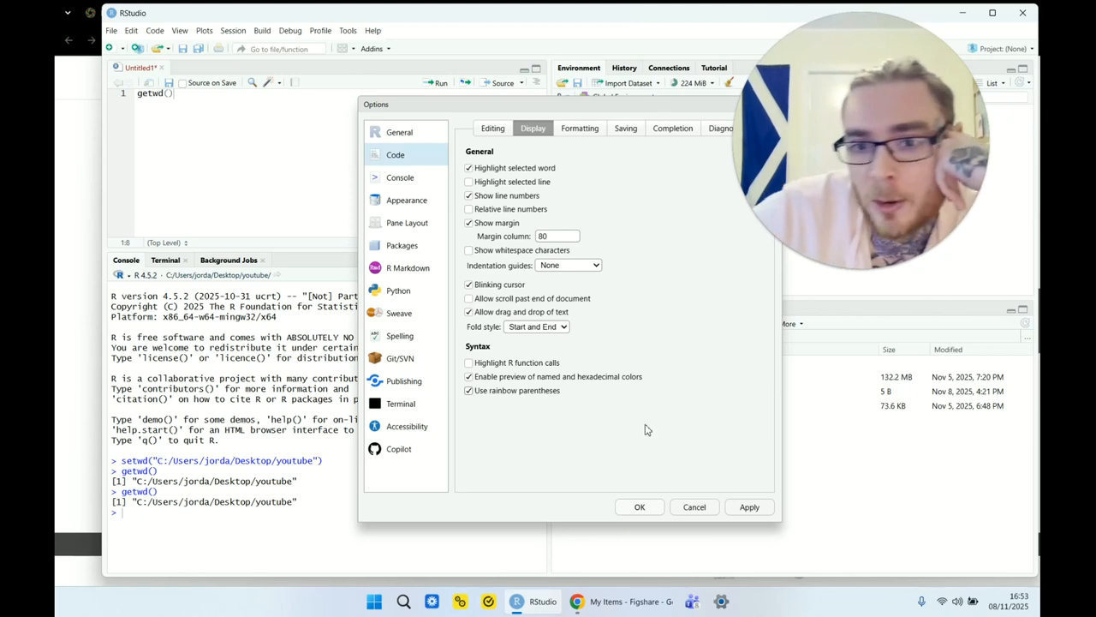
click(688, 510)
- Add blank lines below getwd() and replace its parentheses with twelve nested pairs
key(Return)
key(Return)
key(Return)
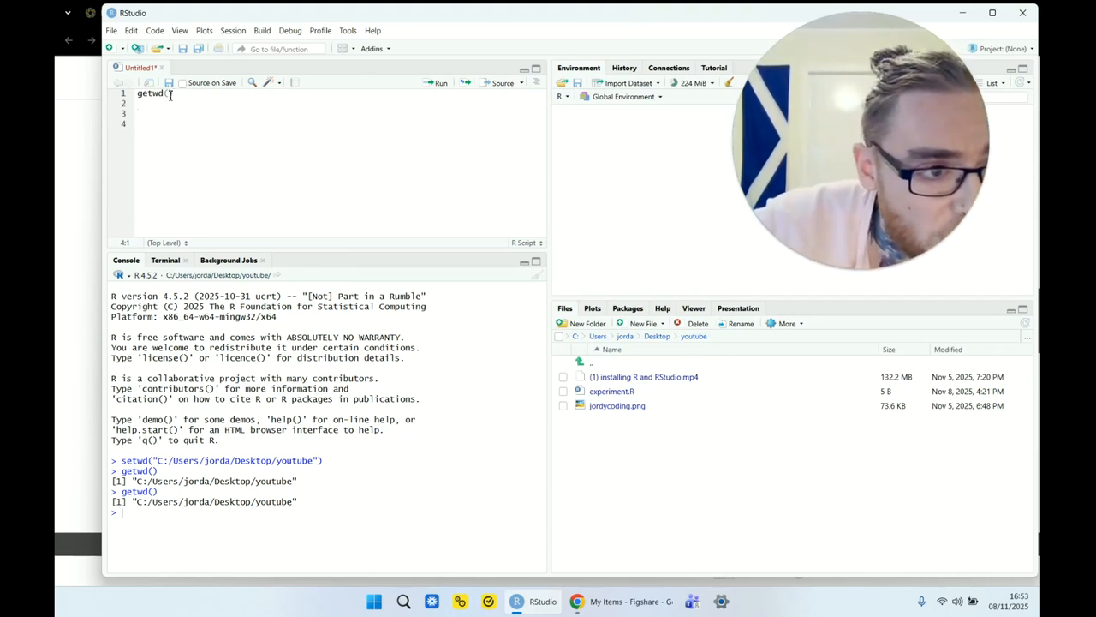
click(172, 93)
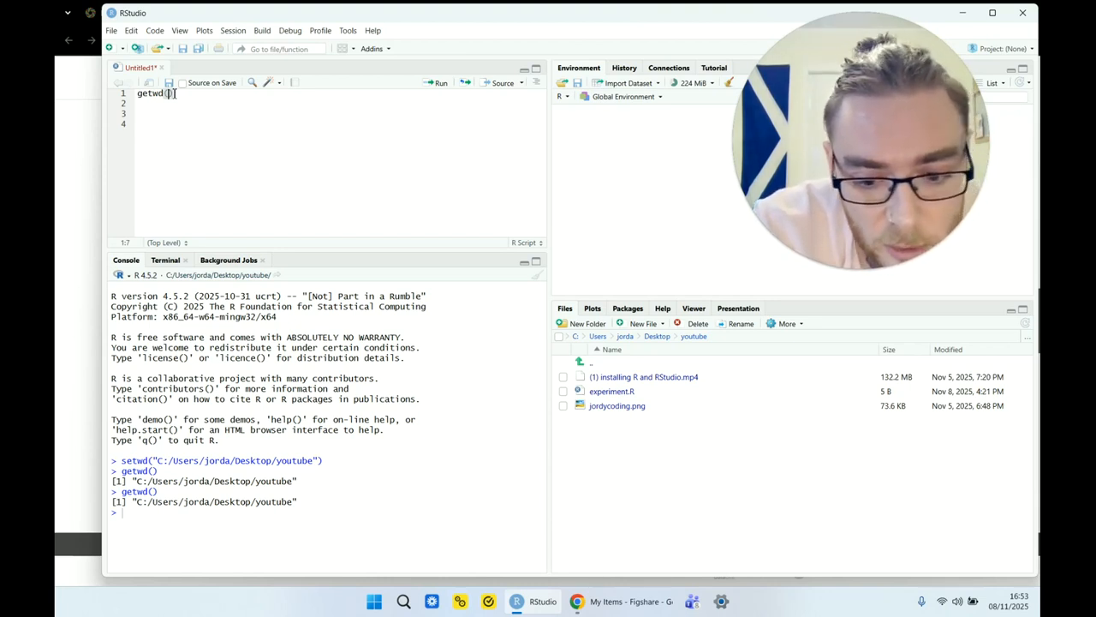
key(BackSpace)
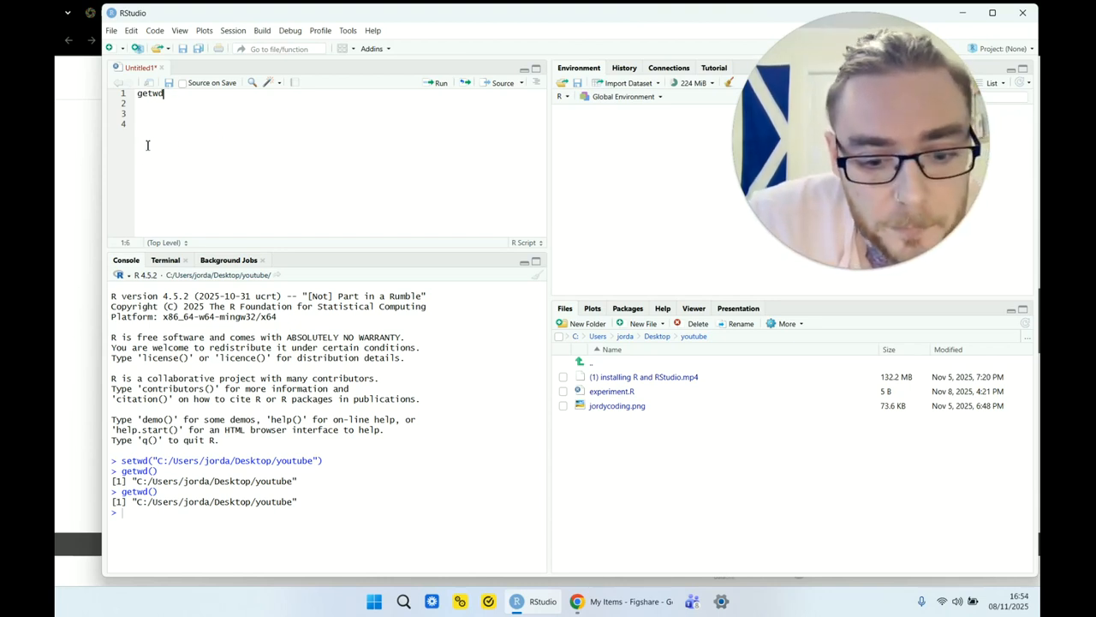
key(Down)
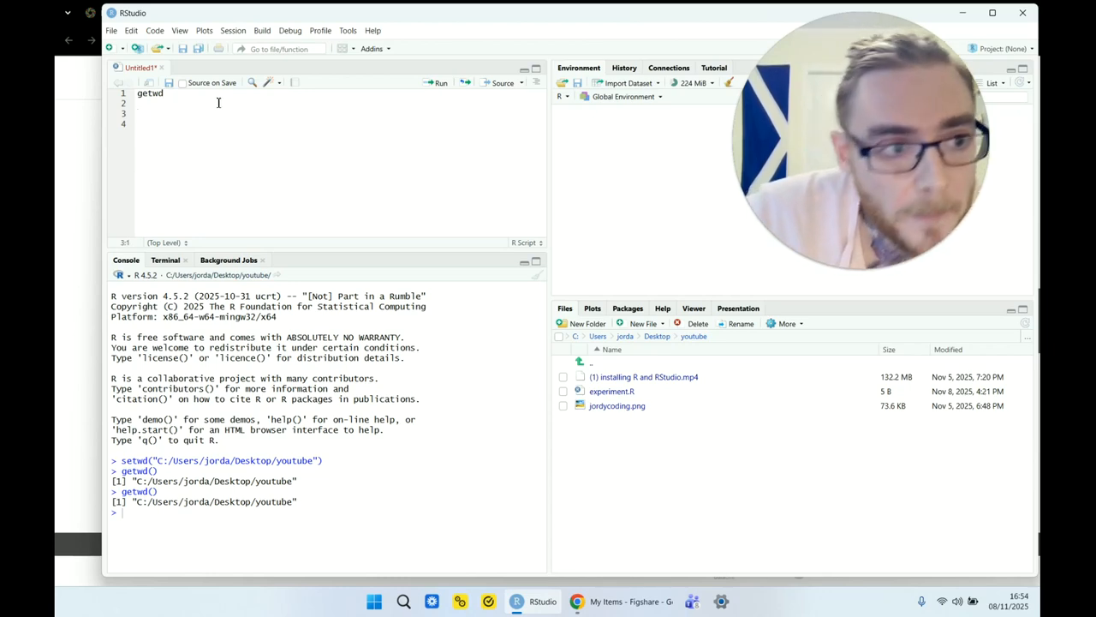
key(BackSpace)
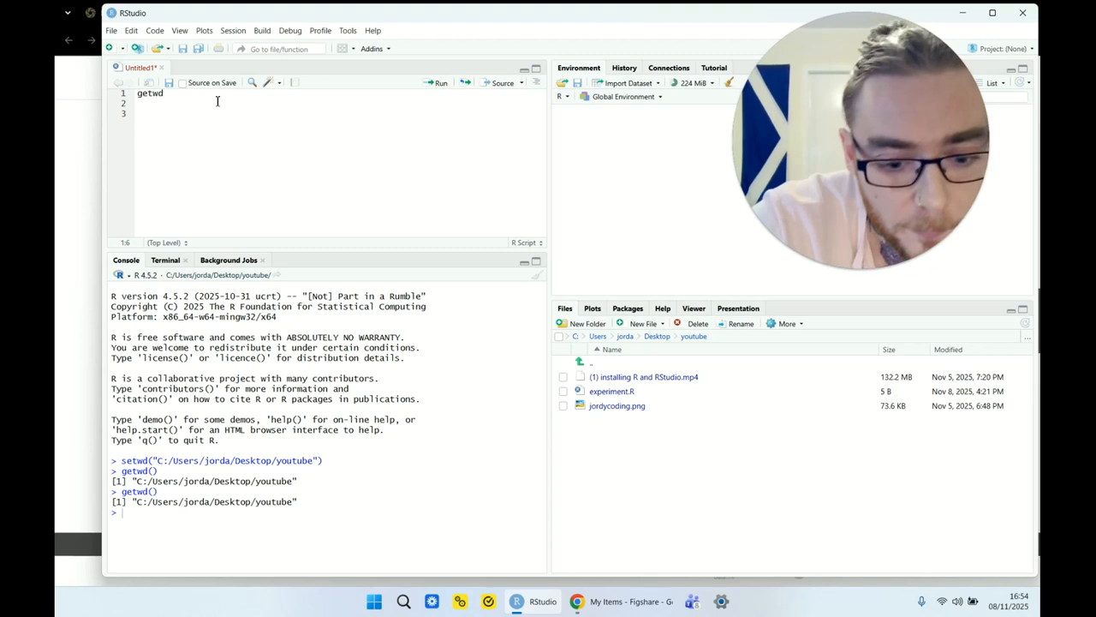
text((((((((((()
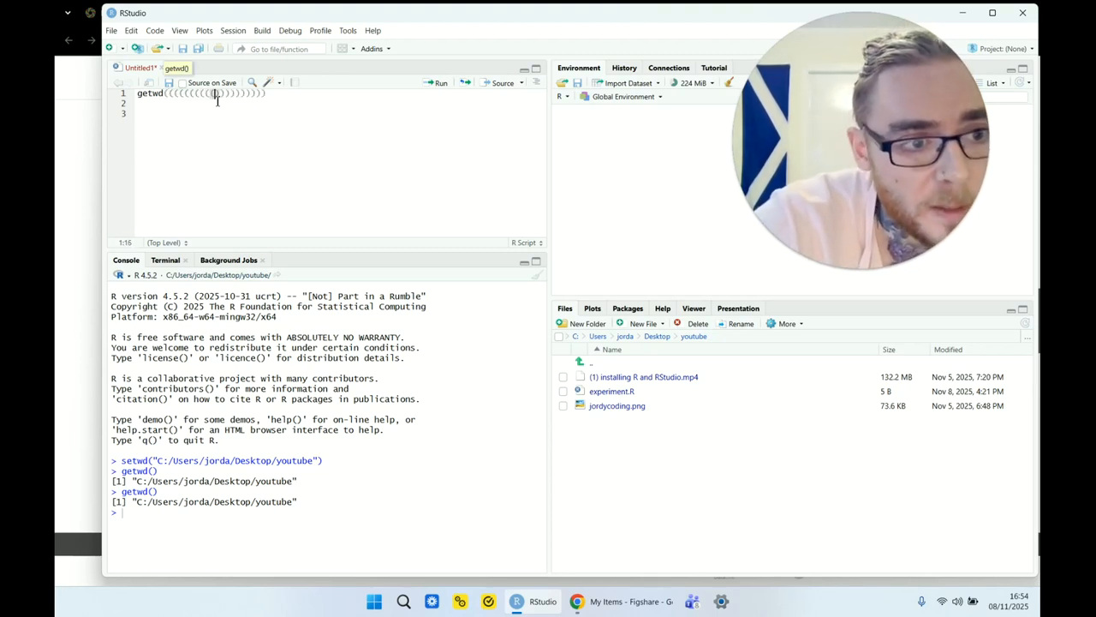
text((()
click(383, 102)
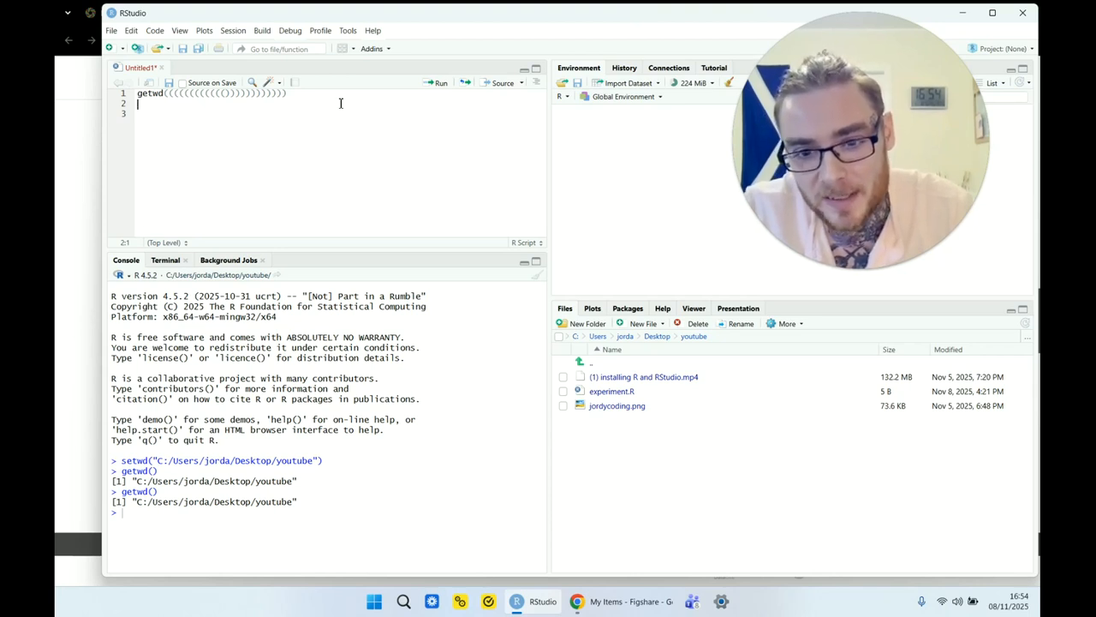
- Try to replace the nested parentheses after getwd with a single pair
drag(338, 99, 165, 97)
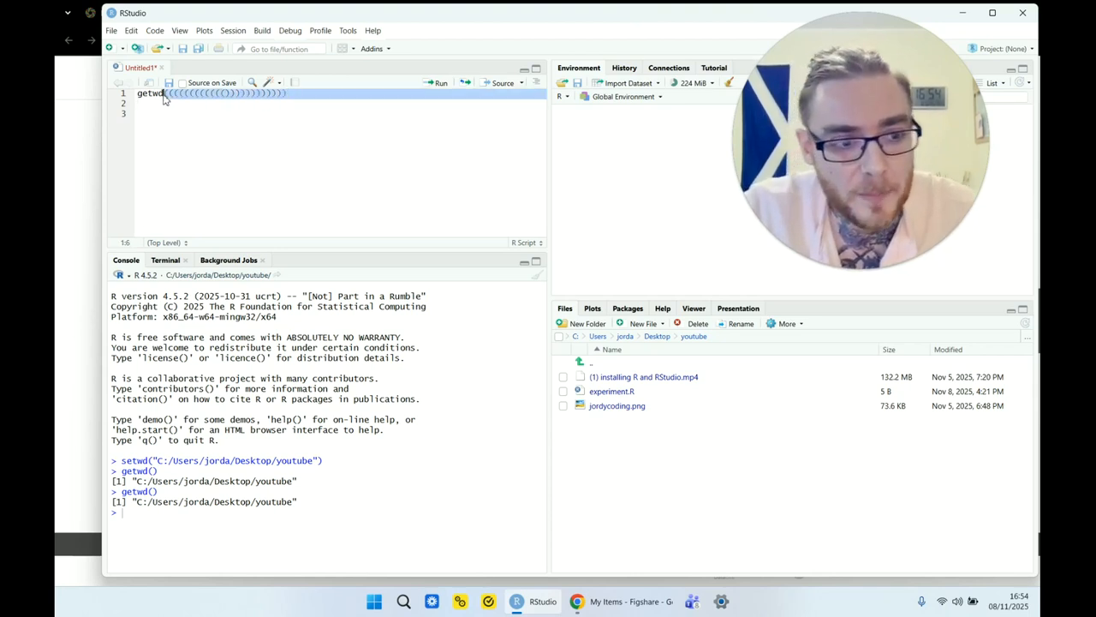
text(())
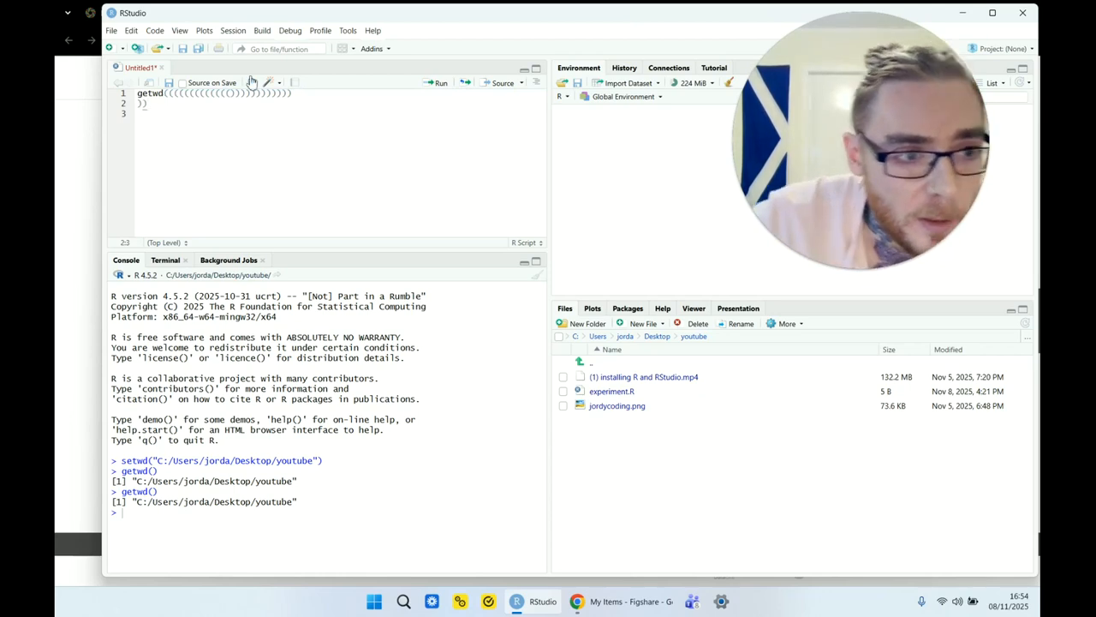
click(167, 112)
drag(167, 112, 163, 96)
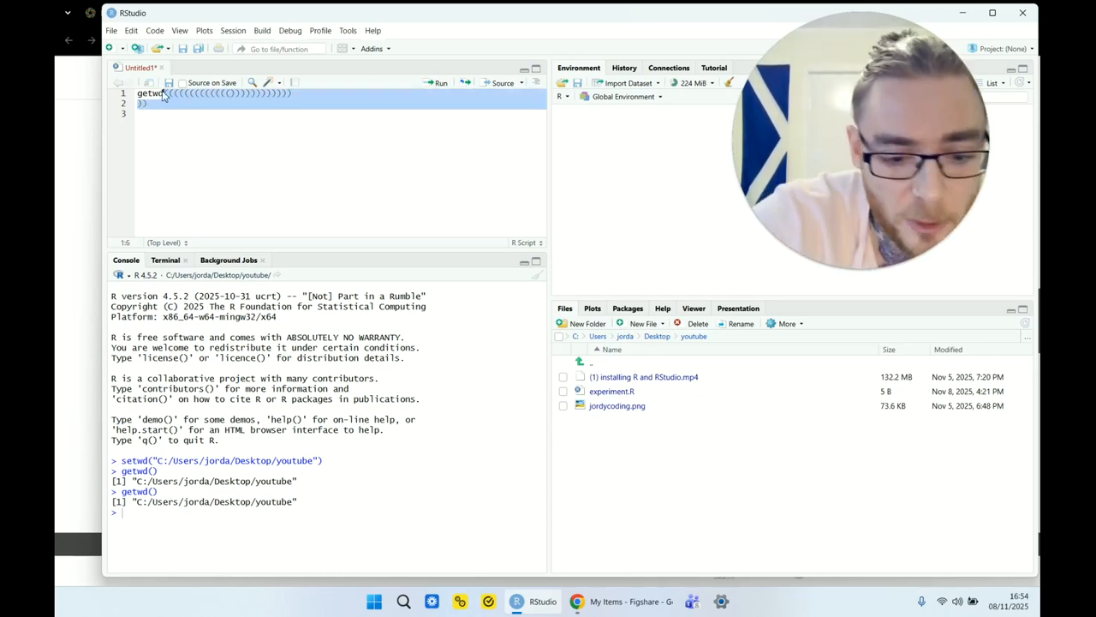
text(()
- Remove all the nested parentheses and extra lines after getwd and complete the call as getwd()
key(BackSpace)
key(BackSpace)
key(BackSpace)
key(BackSpace)
key(BackSpace)
key(BackSpace)
key(BackSpace)
key(BackSpace)
key(BackSpace)
key(BackSpace)
key(BackSpace)
key(BackSpace)
key(BackSpace)
key(BackSpace)
key(BackSpace)
key(BackSpace)
key(BackSpace)
key(BackSpace)
key(BackSpace)
key(BackSpace)
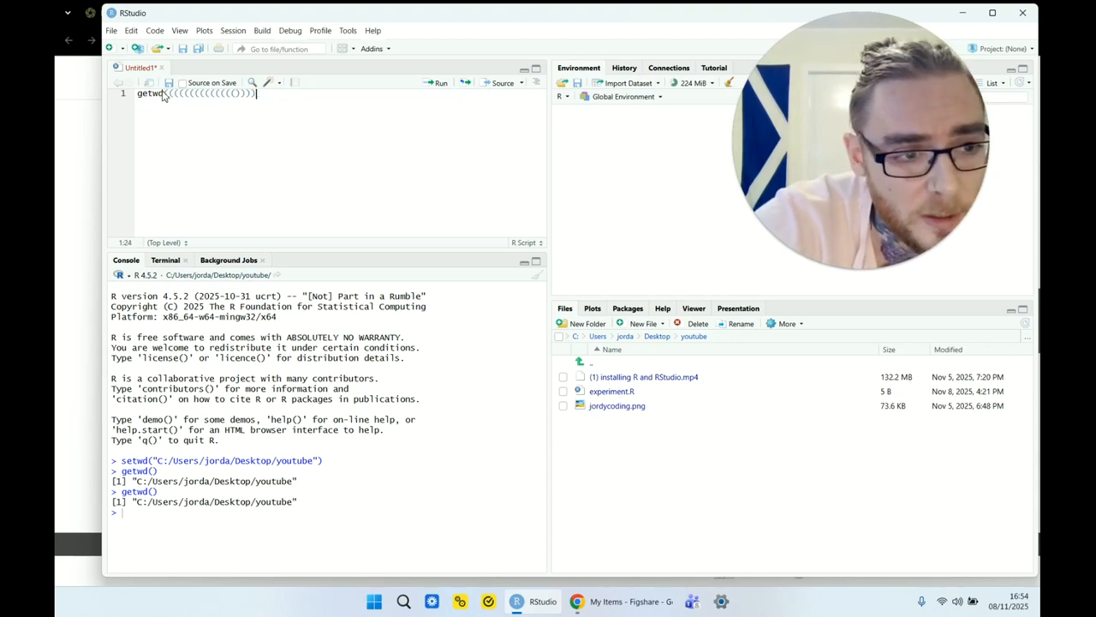
key(BackSpace)
key(BackSpace)
key(BackSpace)
key(BackSpace)
key(BackSpace)
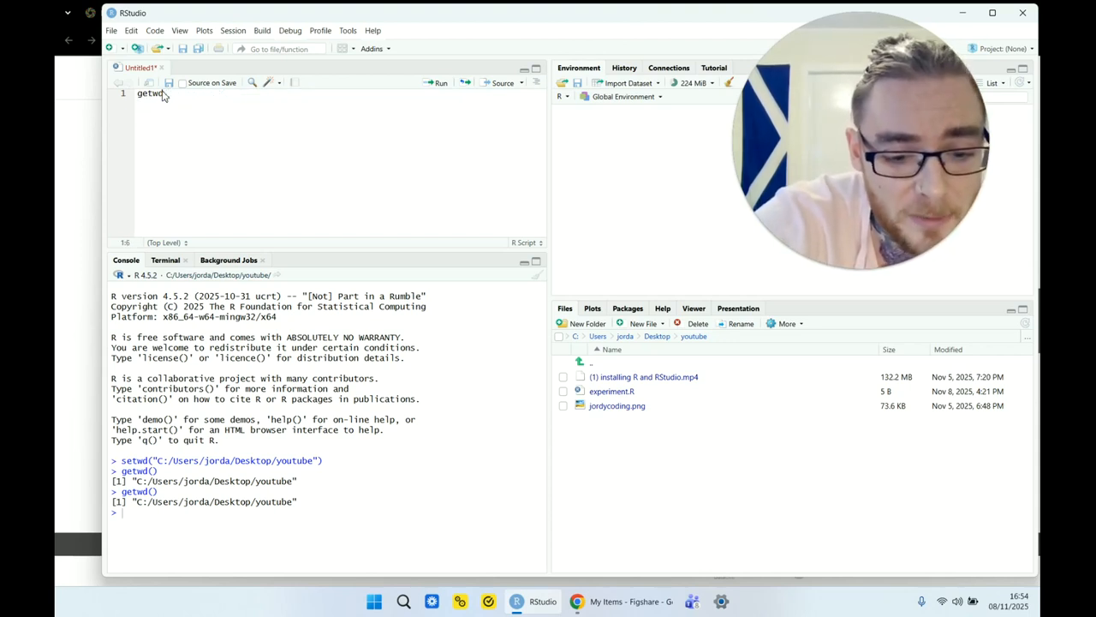
text(()
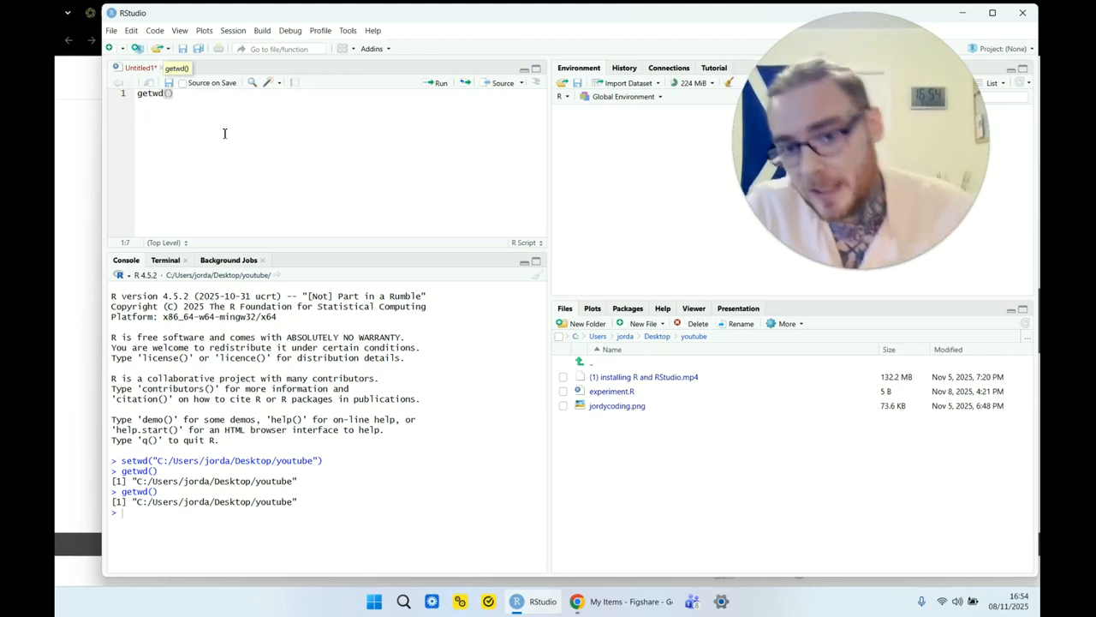
text())
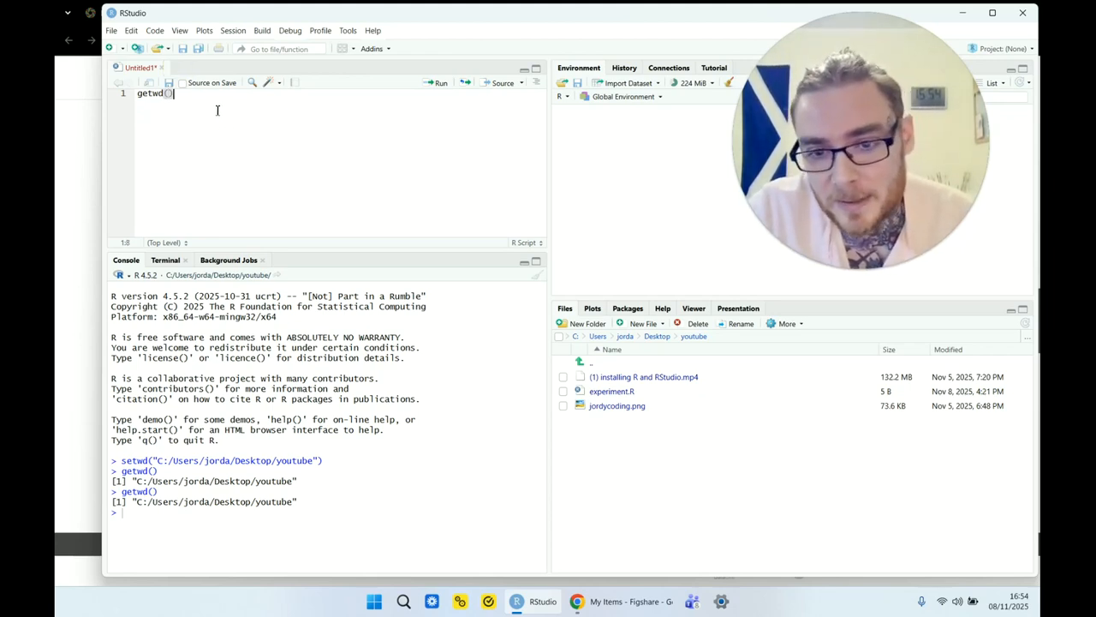
- Enable rainbow parentheses in the Code display options, then apply and accept the settings
click(348, 31)
click(394, 326)
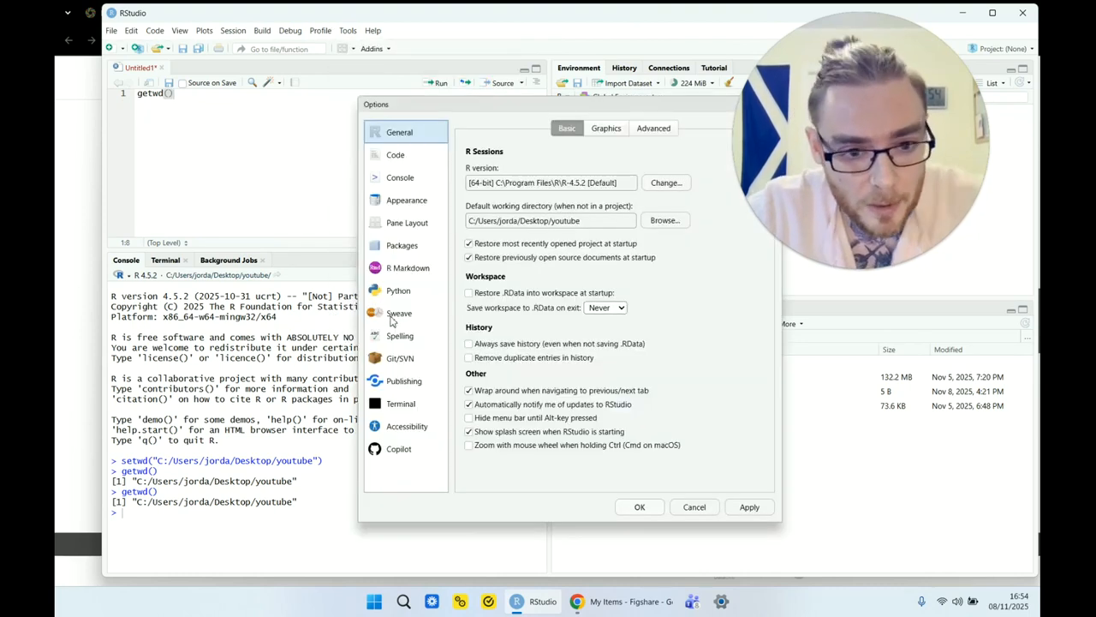
click(410, 161)
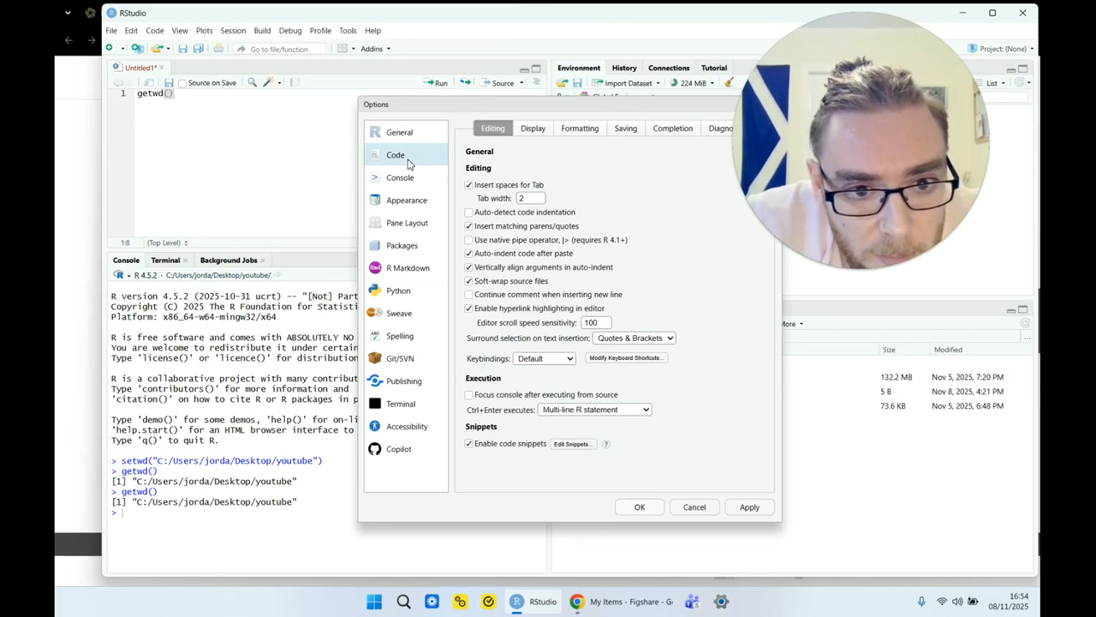
click(531, 130)
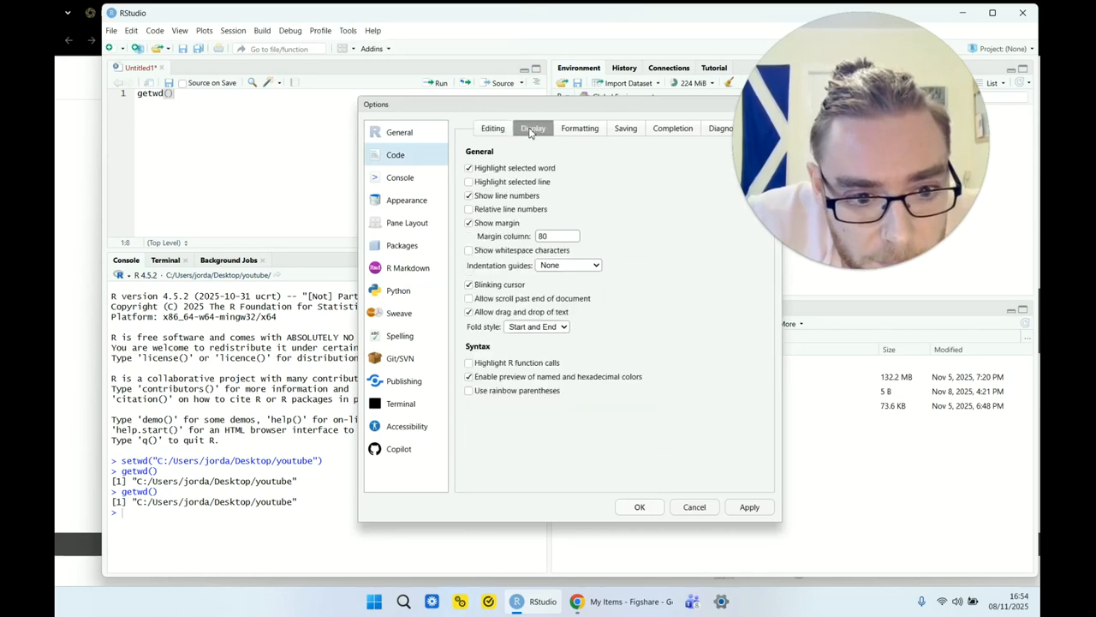
click(470, 391)
click(754, 512)
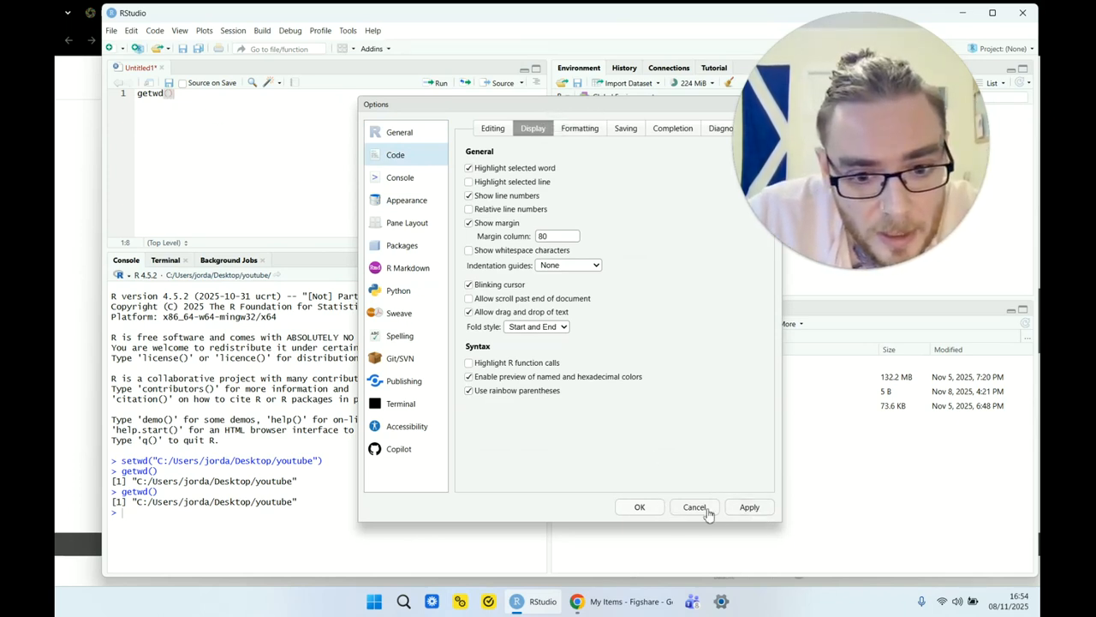
click(640, 507)
- Insert seven nested pairs of parentheses inside getwd() and wrap the whole set in one more pair
key(Left)
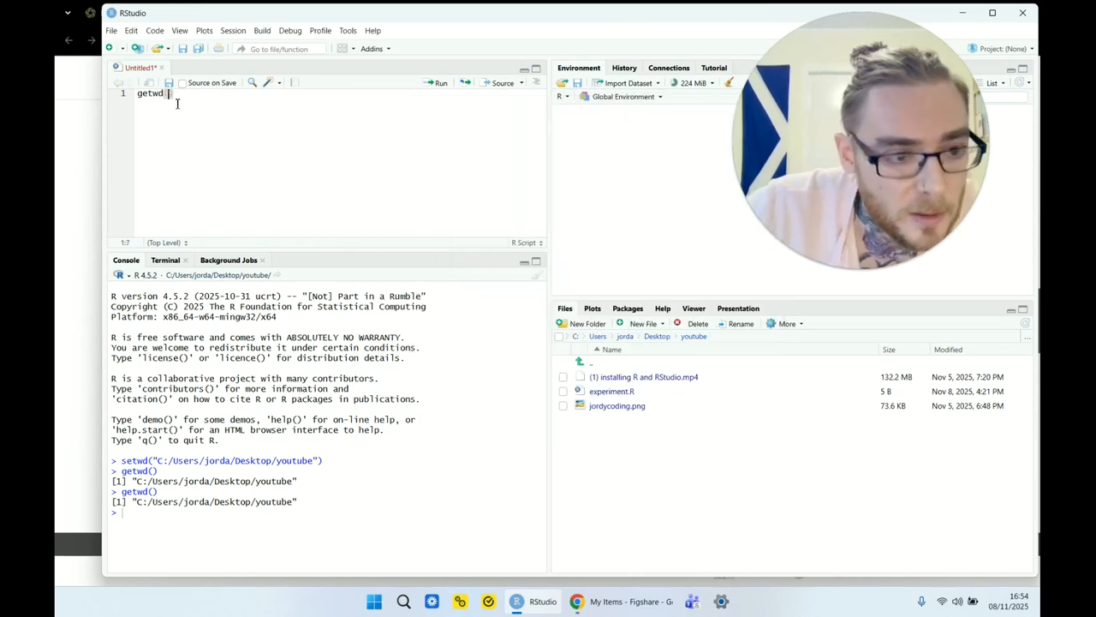
text(((((((()
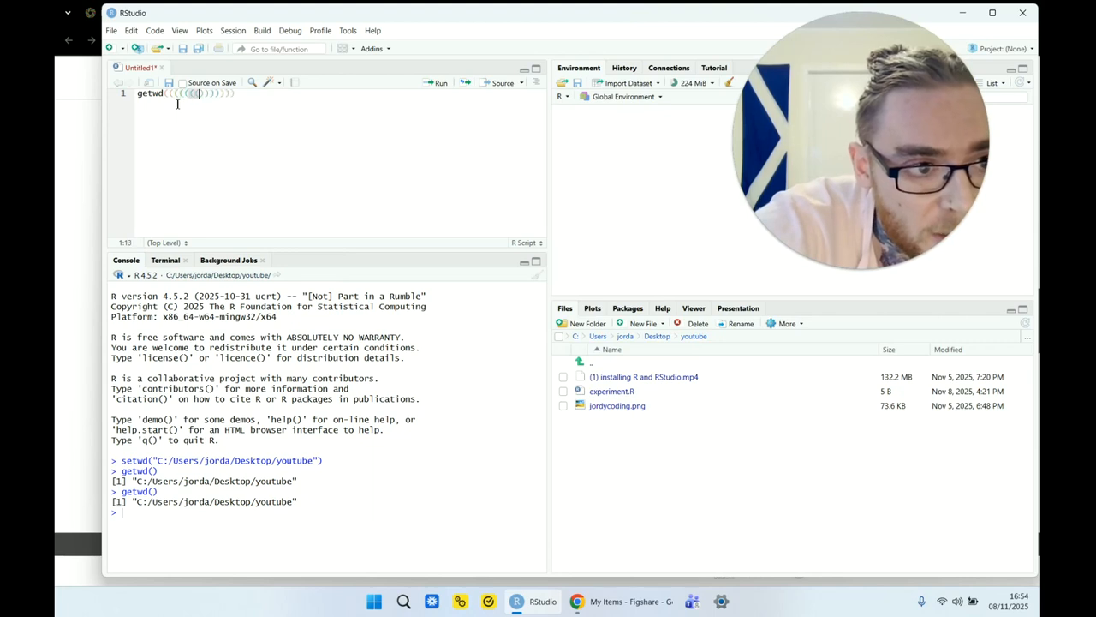
click(312, 100)
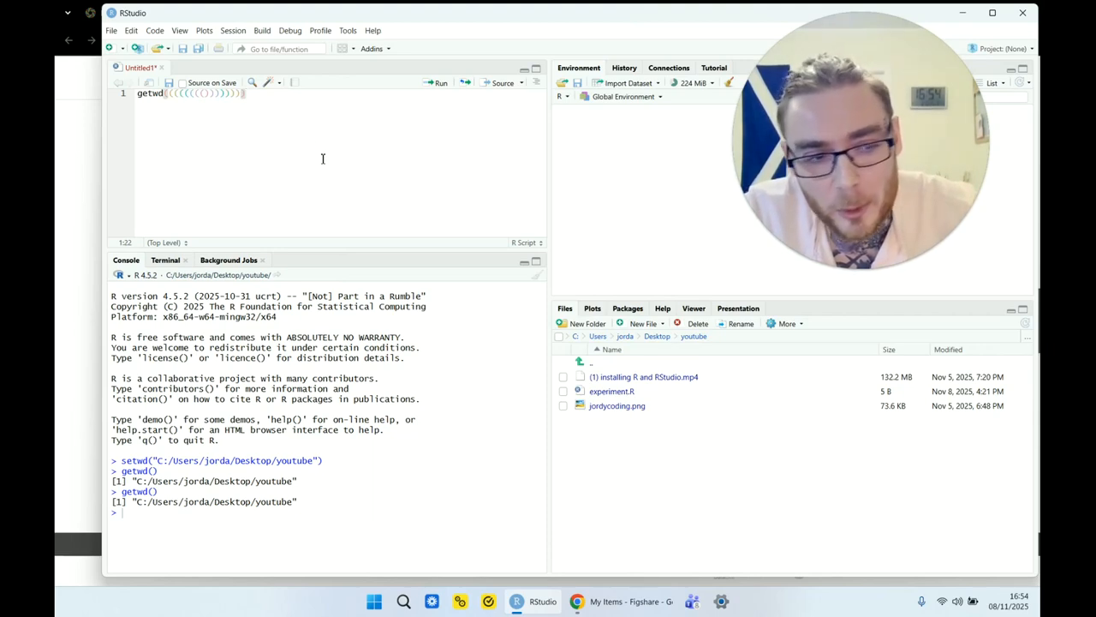
drag(270, 94, 164, 92)
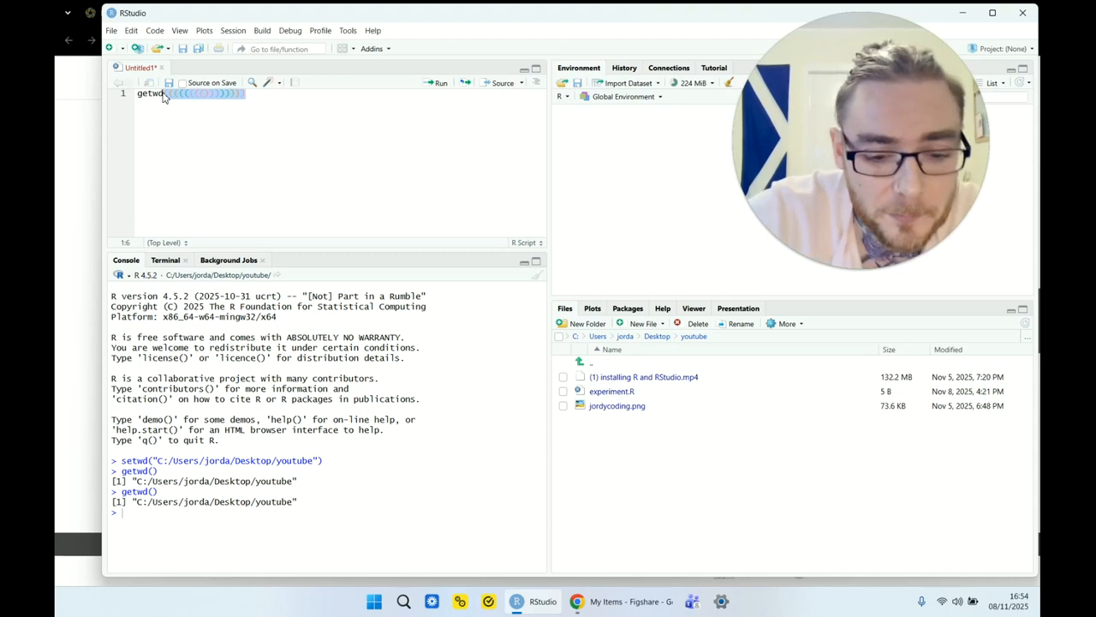
key(End)
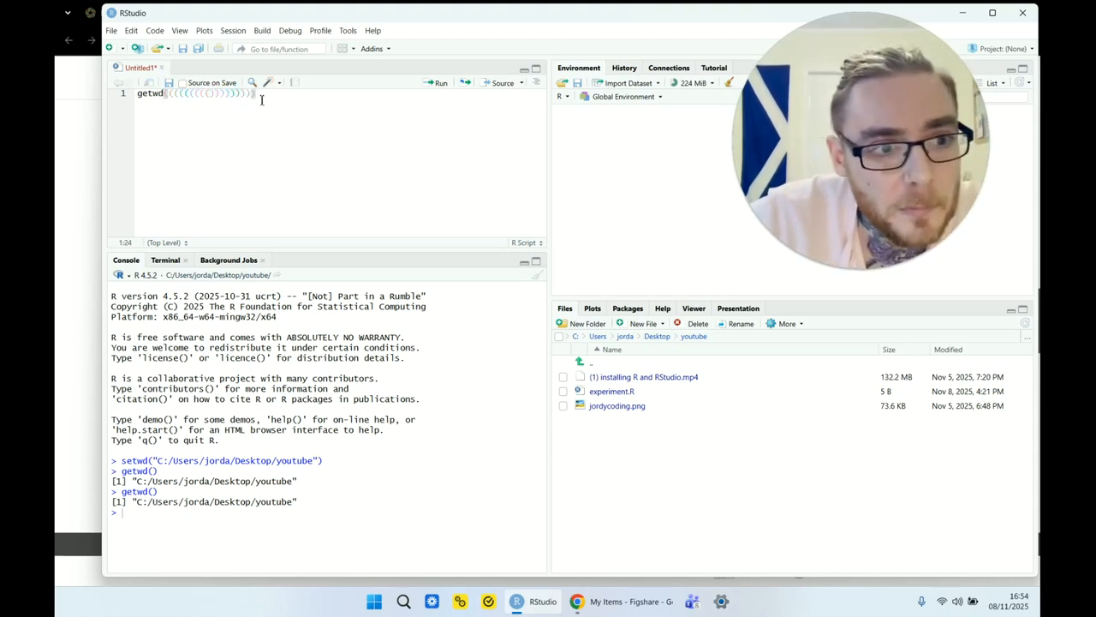
- Reduce the nested parentheses after getwd in the script to a single pair
drag(257, 93, 164, 94)
key(BackSpace)
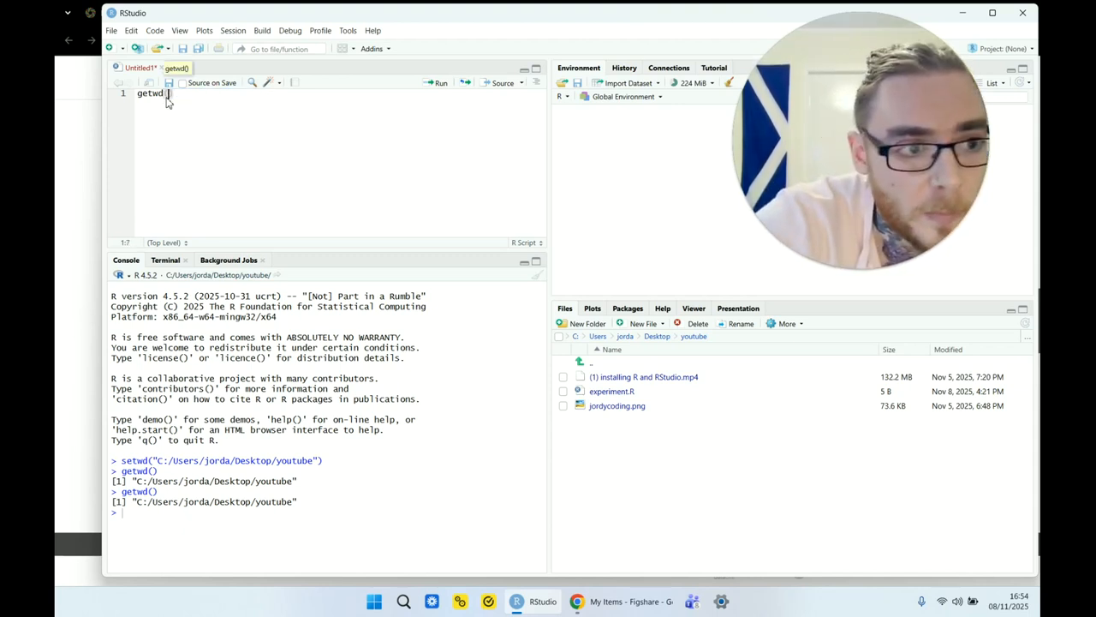
- Open the global options and look over the Console and Appearance settings
click(351, 33)
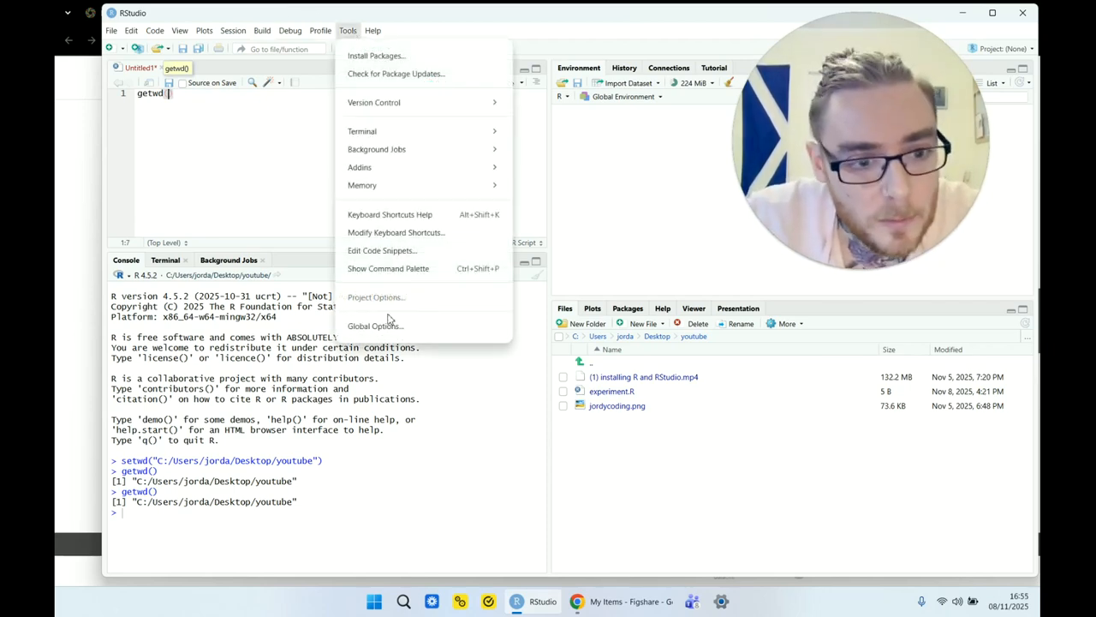
click(382, 325)
click(402, 201)
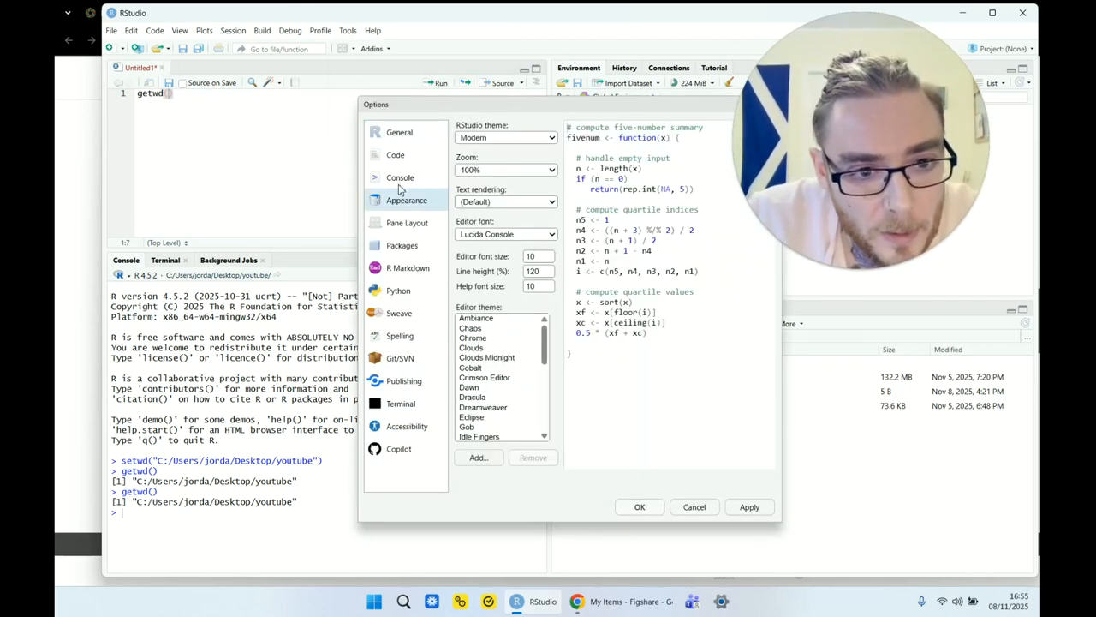
click(399, 183)
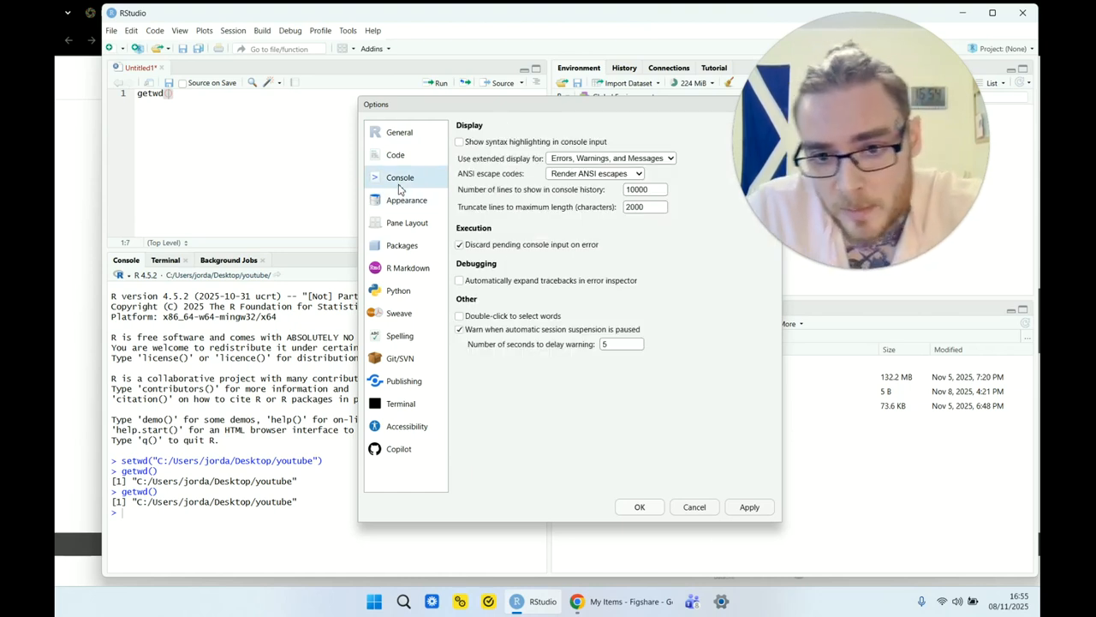
click(405, 201)
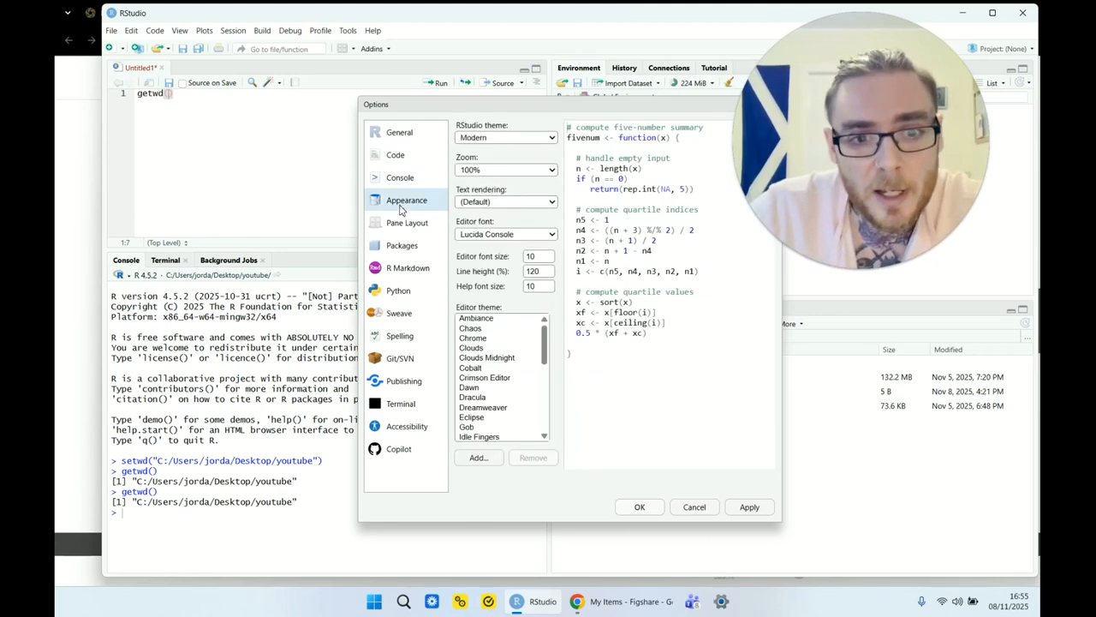
- Set the RStudio theme to Sky, apply it and open the editor font choices
click(515, 139)
click(501, 169)
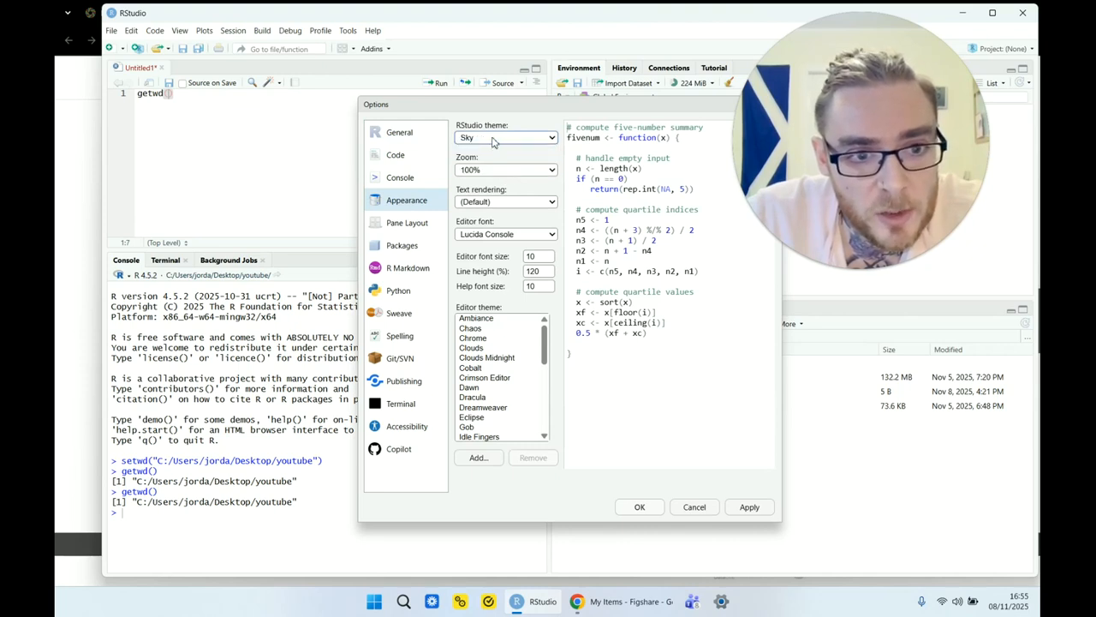
click(497, 140)
click(502, 171)
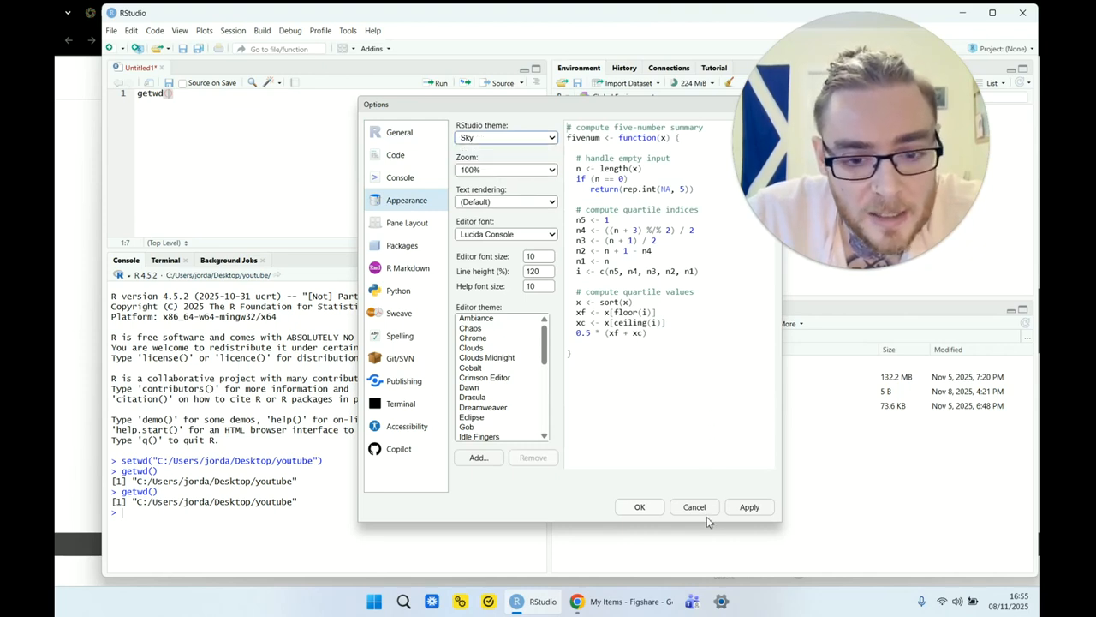
click(747, 508)
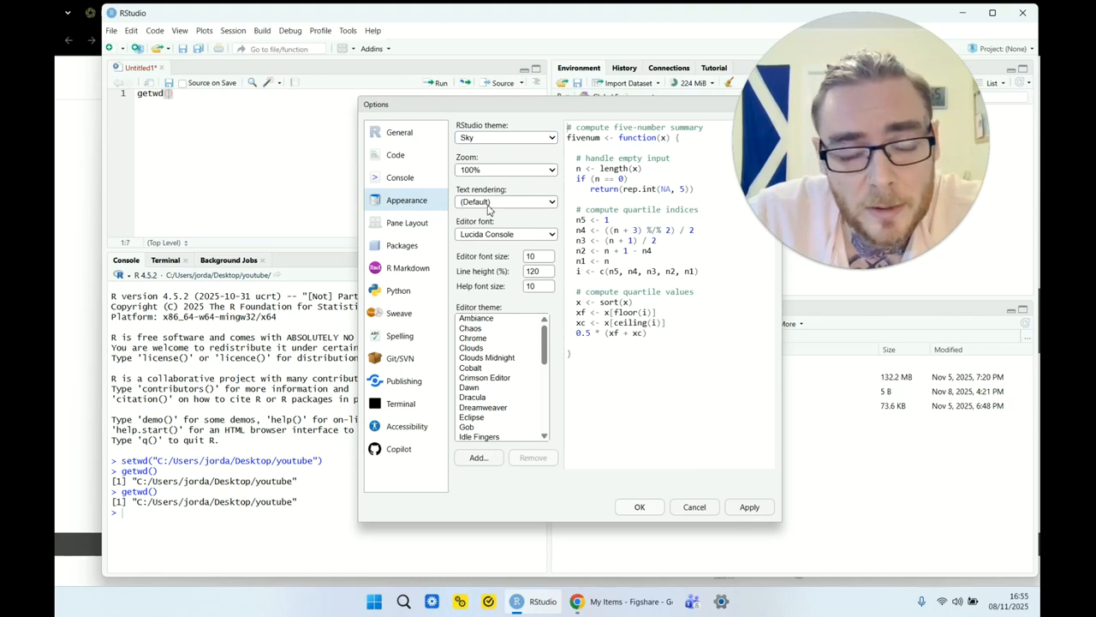
click(497, 237)
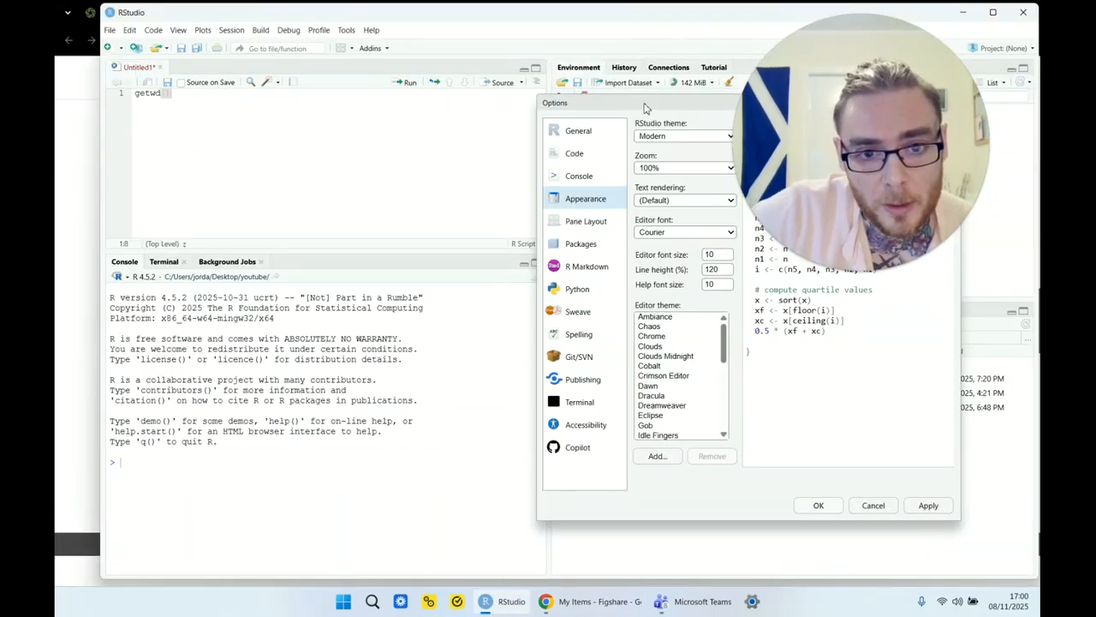
- Browse the editor themes in the Appearance options and preview Cobalt and Solarized Dark
drag(648, 109, 569, 114)
drag(553, 7, 520, 8)
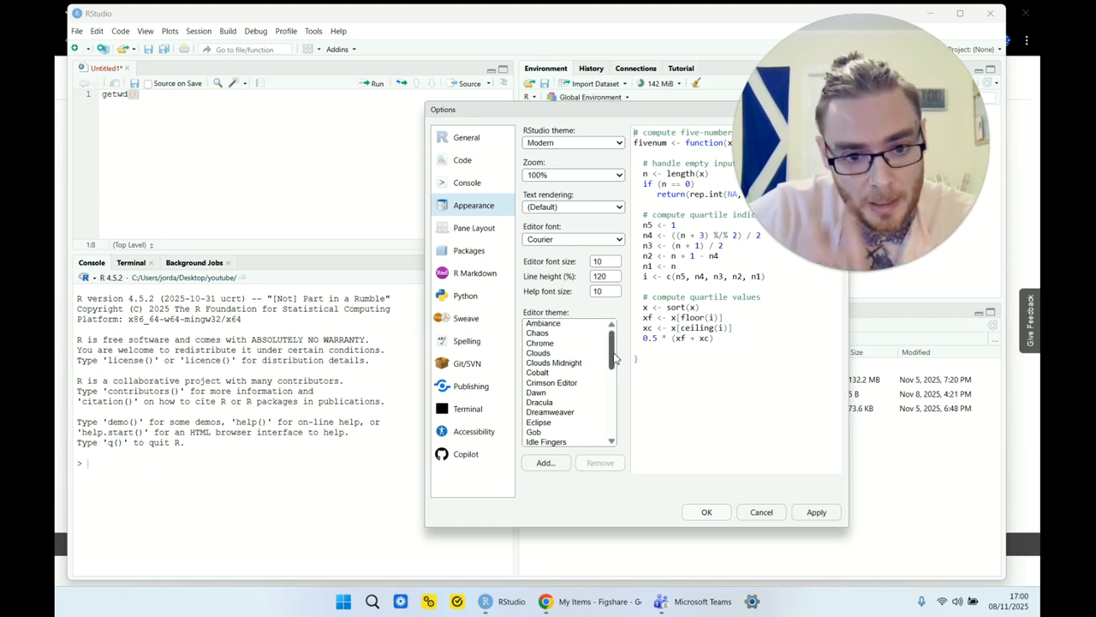
drag(612, 351, 613, 356)
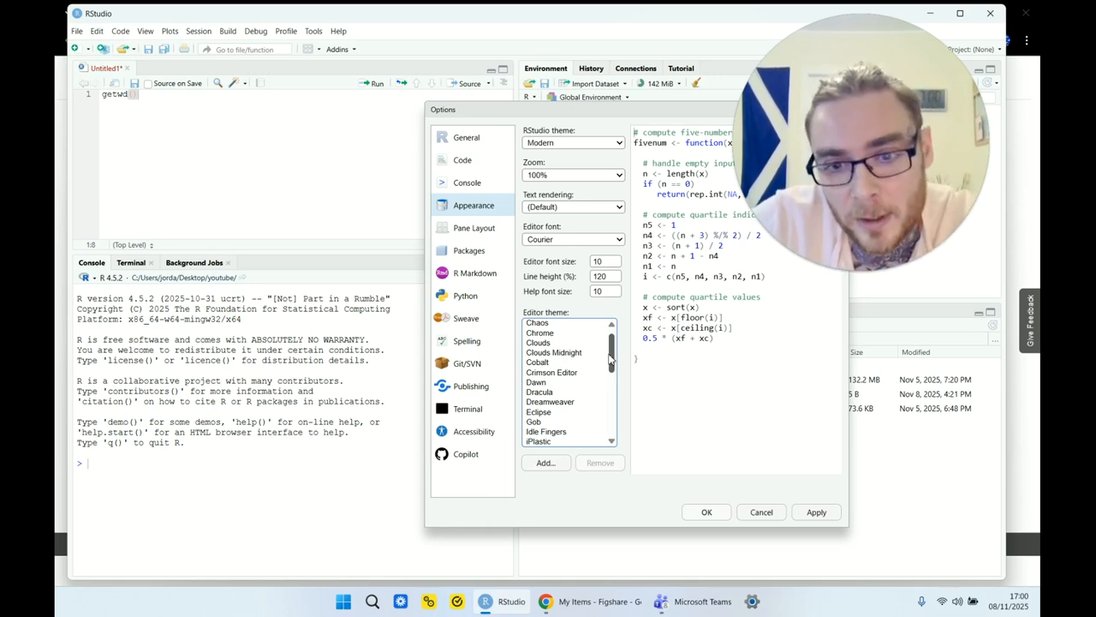
scroll(609, 358, up, 1)
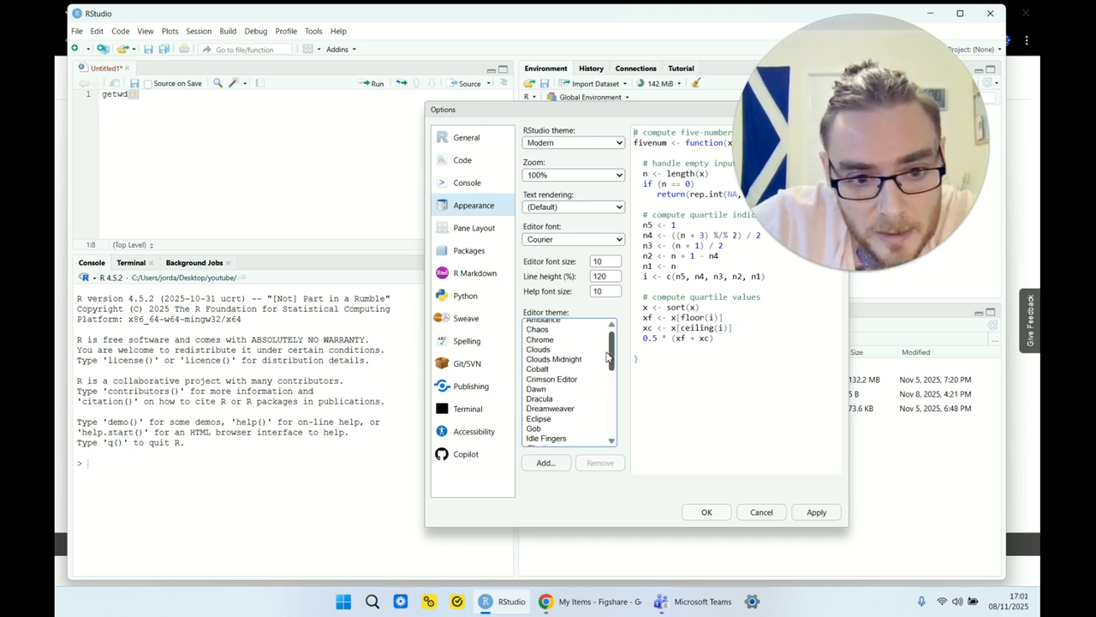
click(550, 369)
drag(612, 351, 612, 396)
click(555, 391)
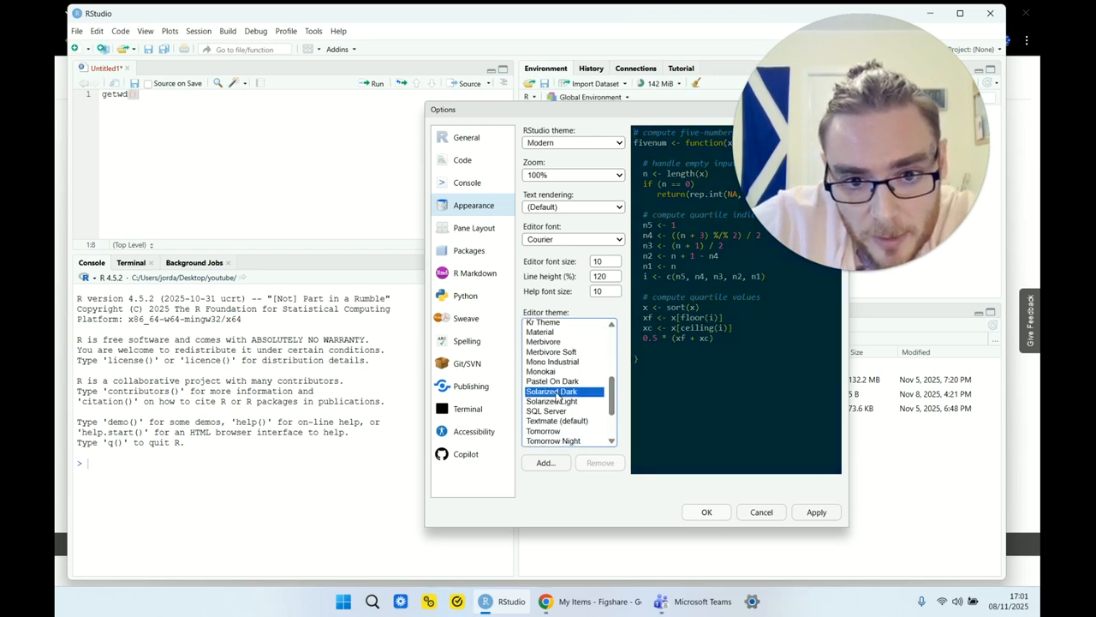
- Preview the Monokai, Mono Industrial, SQL Server, Tomorrow, Pastel On Dark and Idle Fingers editor themes
click(554, 371)
click(550, 362)
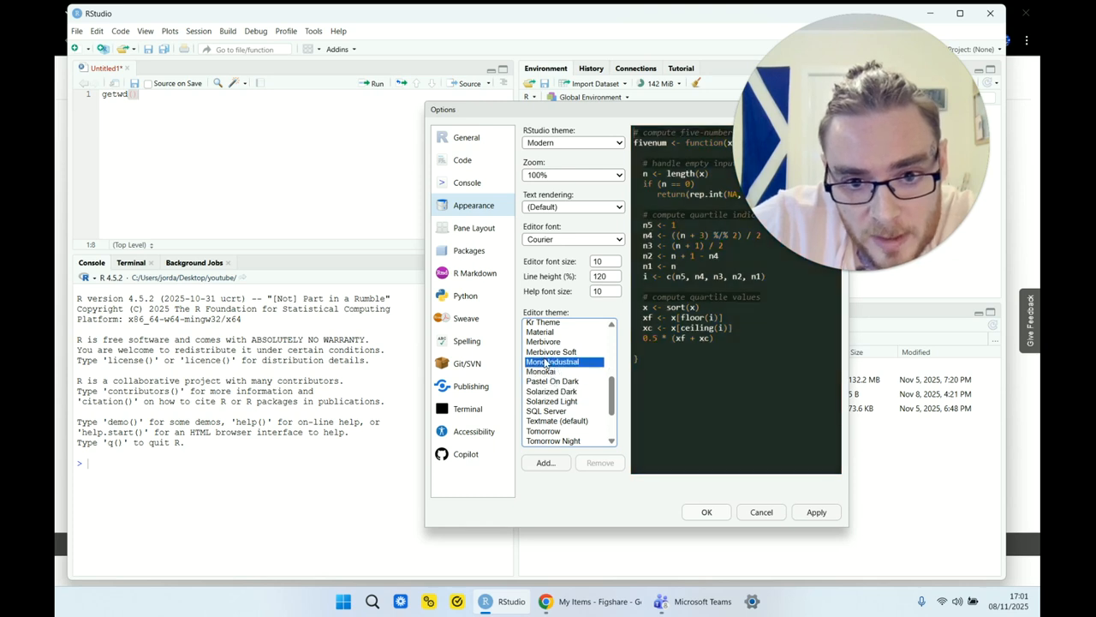
click(550, 412)
scroll(599, 396, down, 1)
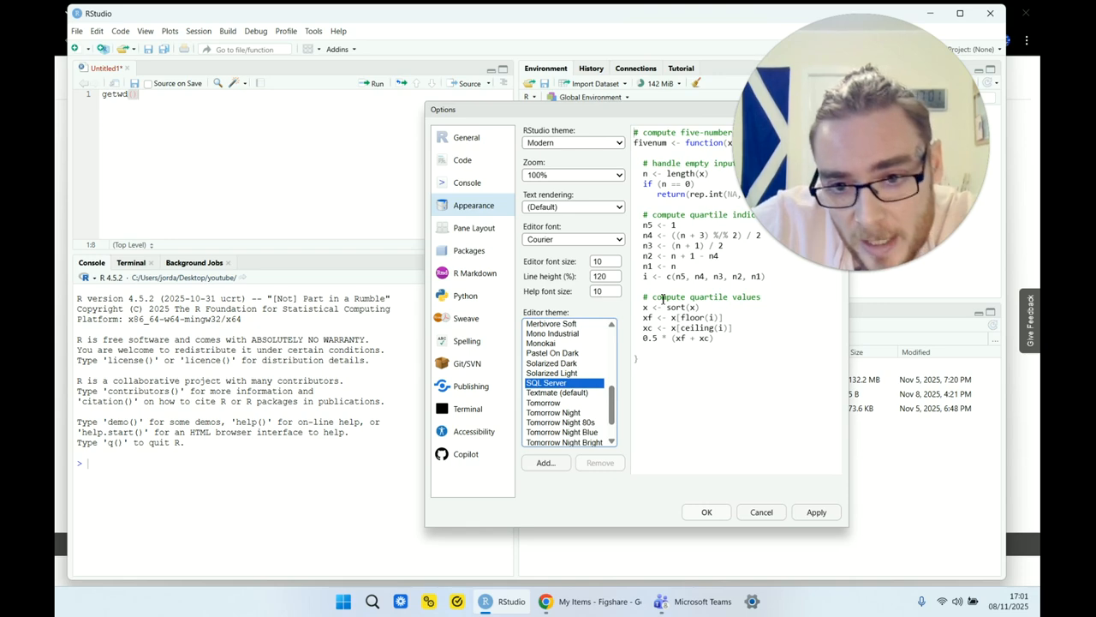
click(570, 403)
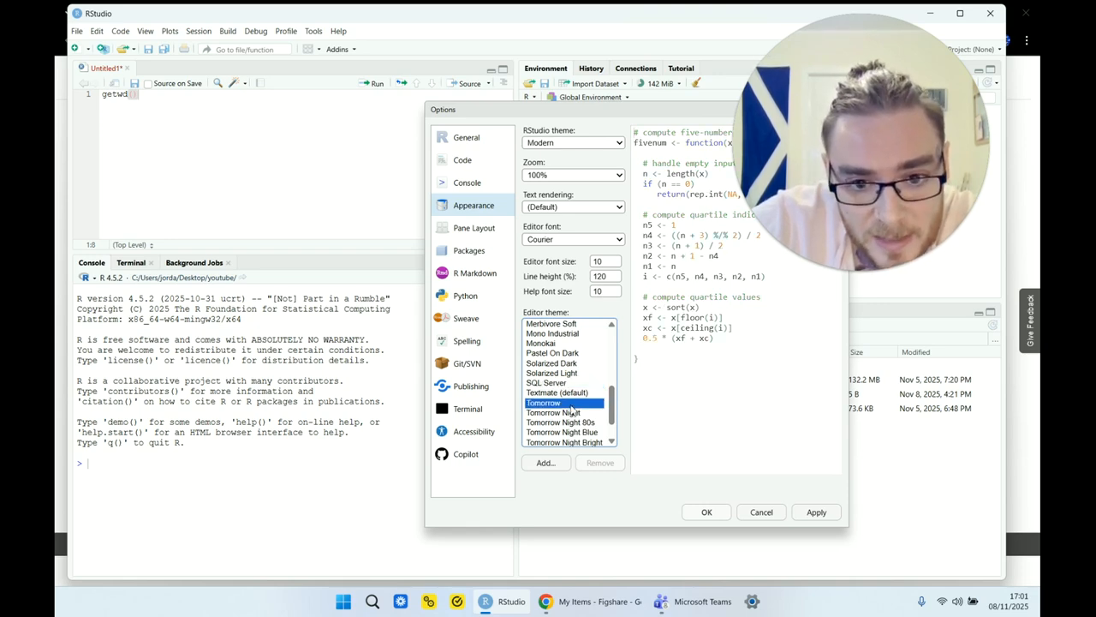
click(563, 356)
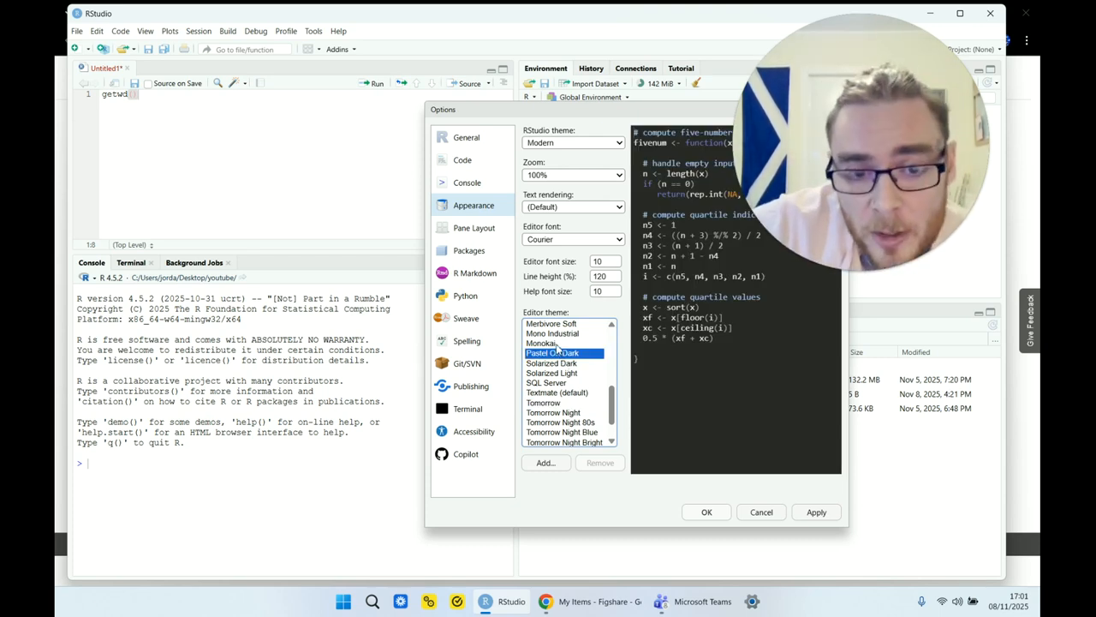
click(554, 344)
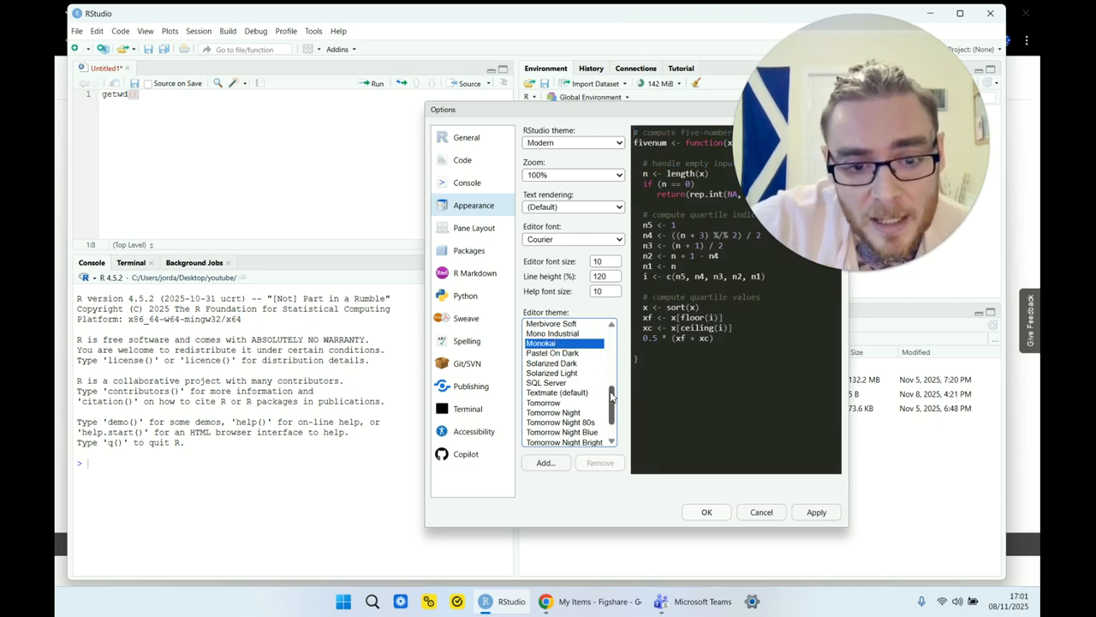
scroll(613, 397, up, 3)
click(553, 361)
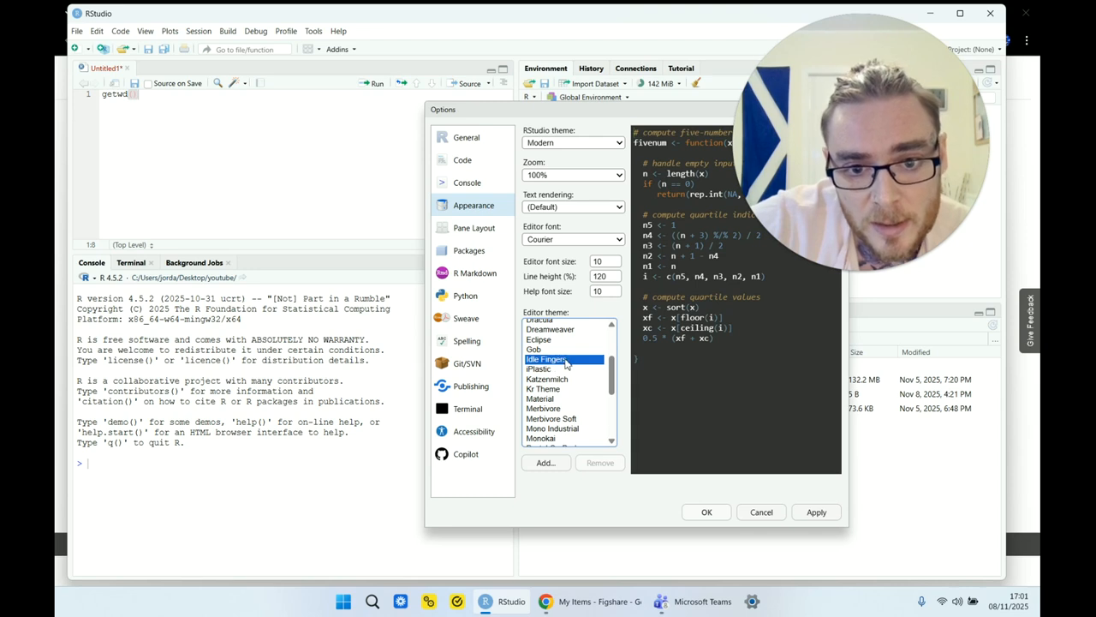
drag(613, 385, 614, 347)
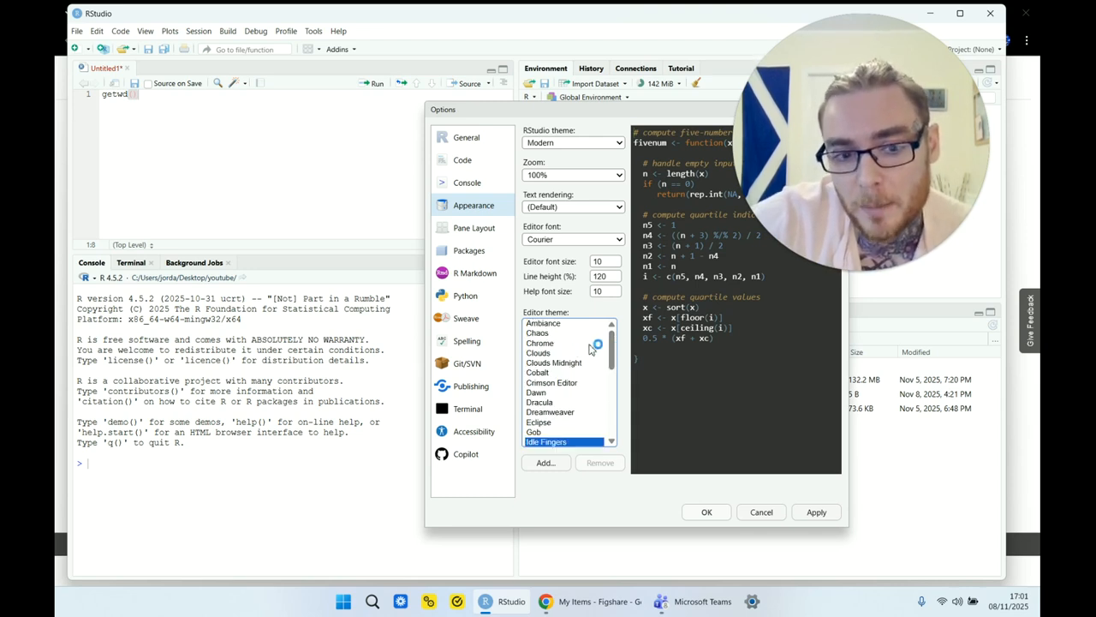
- Set the editor theme to Cobalt, then apply and accept the appearance settings
click(543, 373)
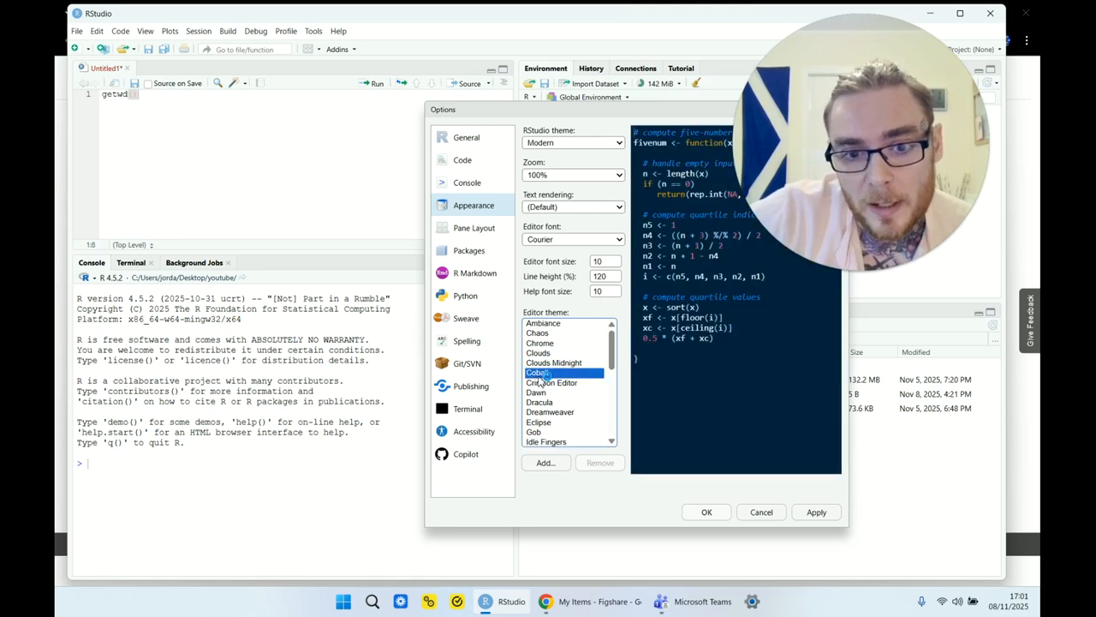
click(815, 511)
click(706, 513)
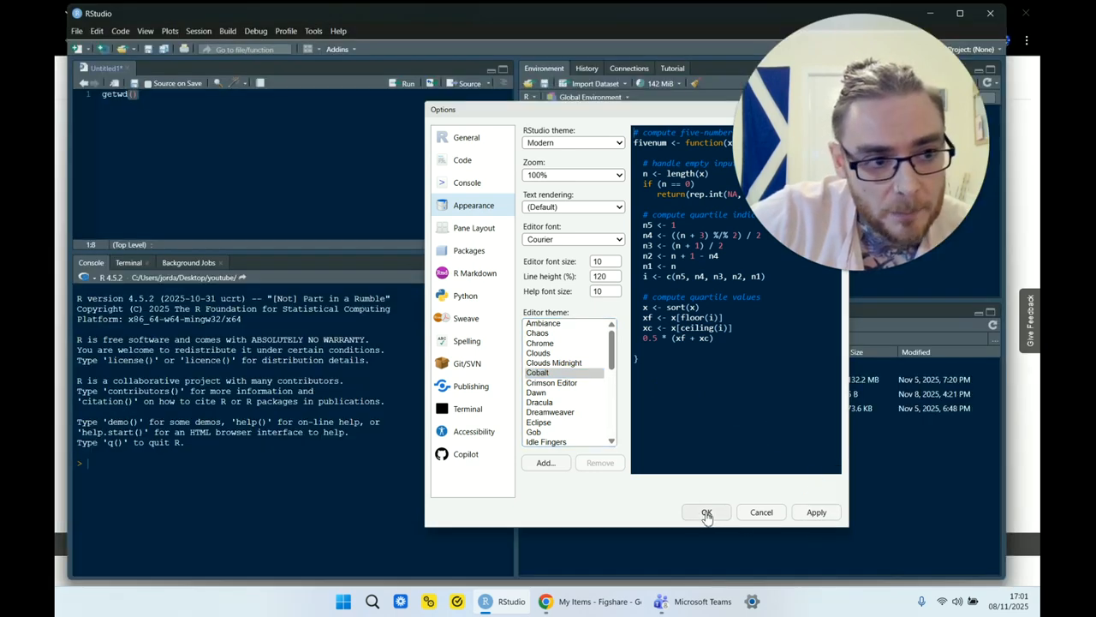
drag(61, 125, 53, 125)
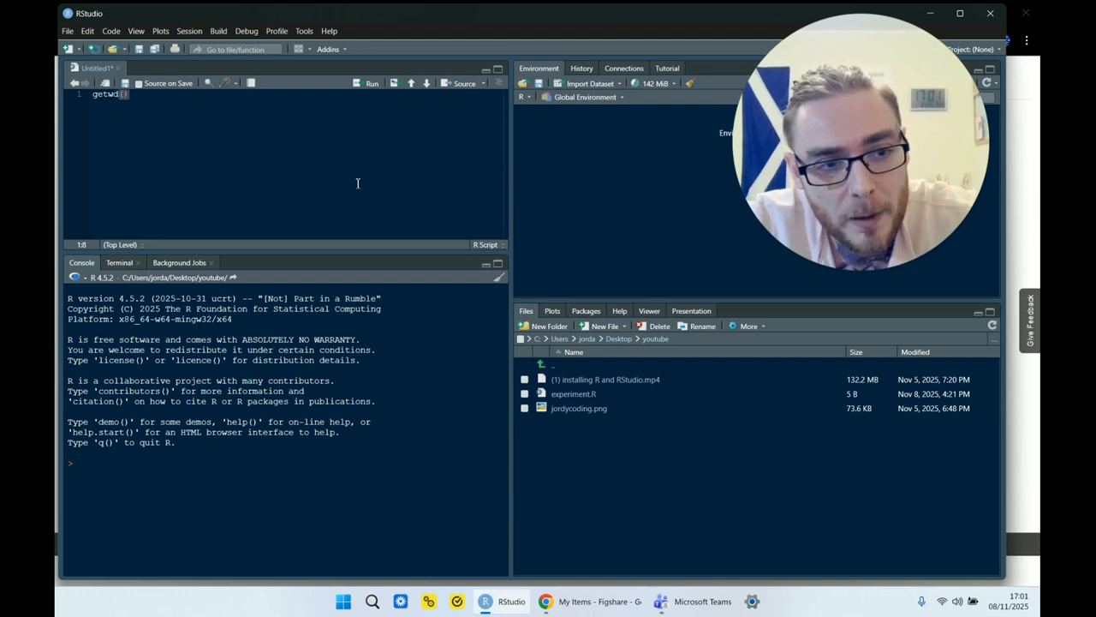
- In the Pane Layout options, assign Console to the quadrant holding Environment, History and Connections, then apply and accept
click(304, 31)
click(330, 326)
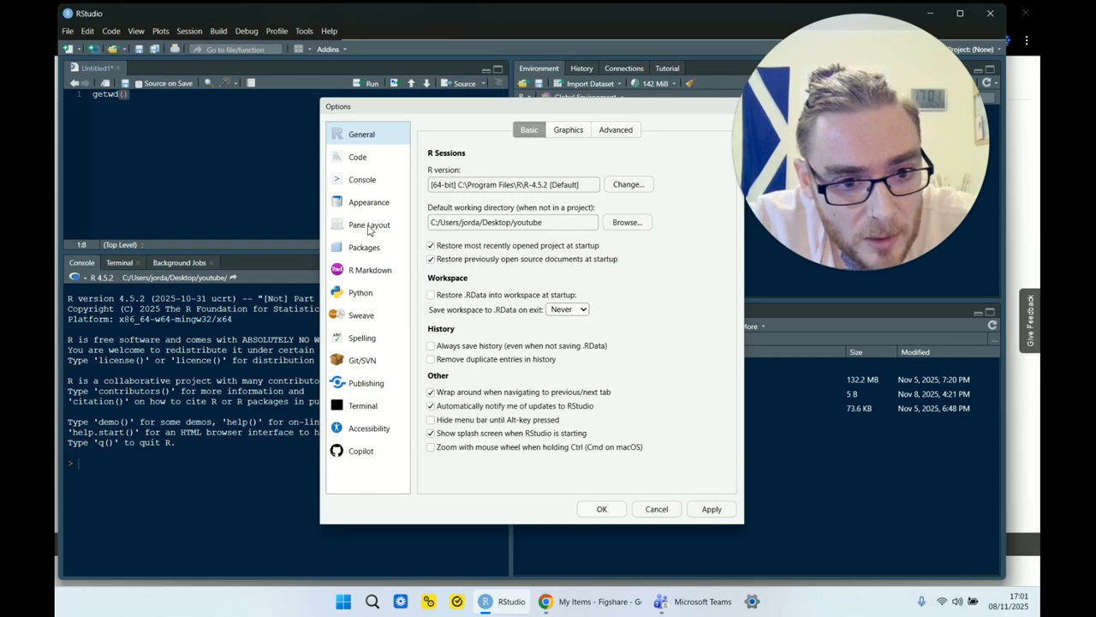
click(370, 230)
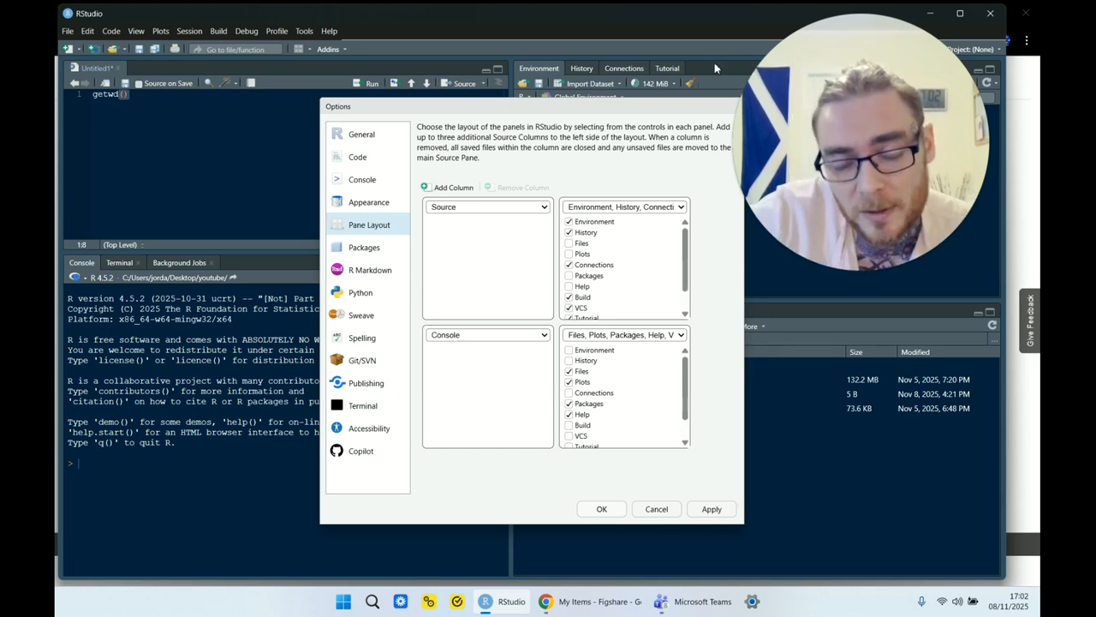
click(619, 208)
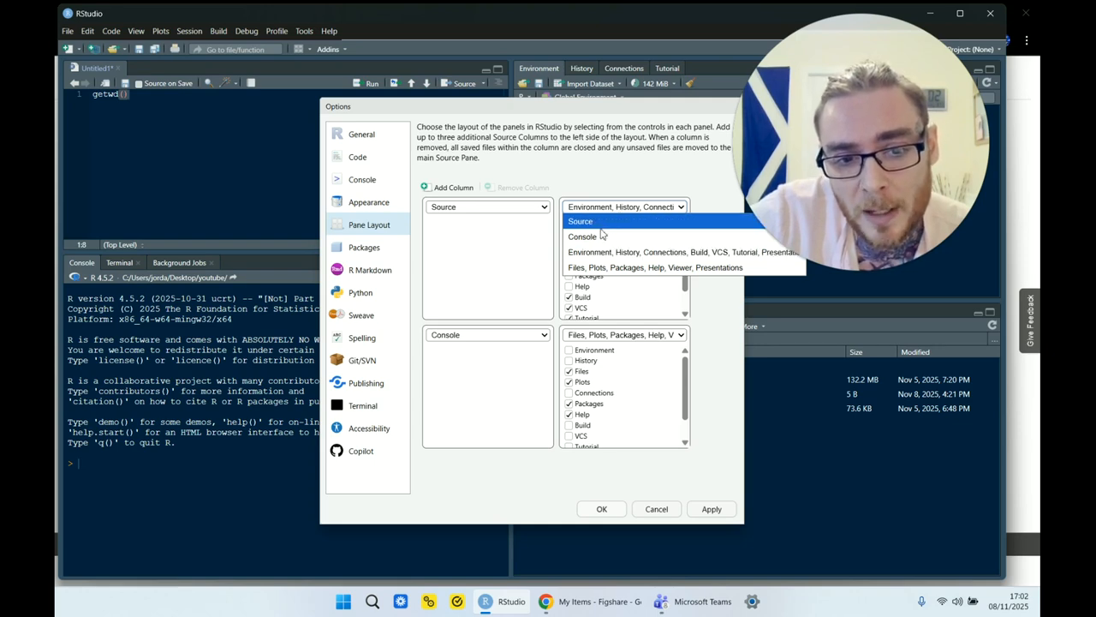
click(588, 244)
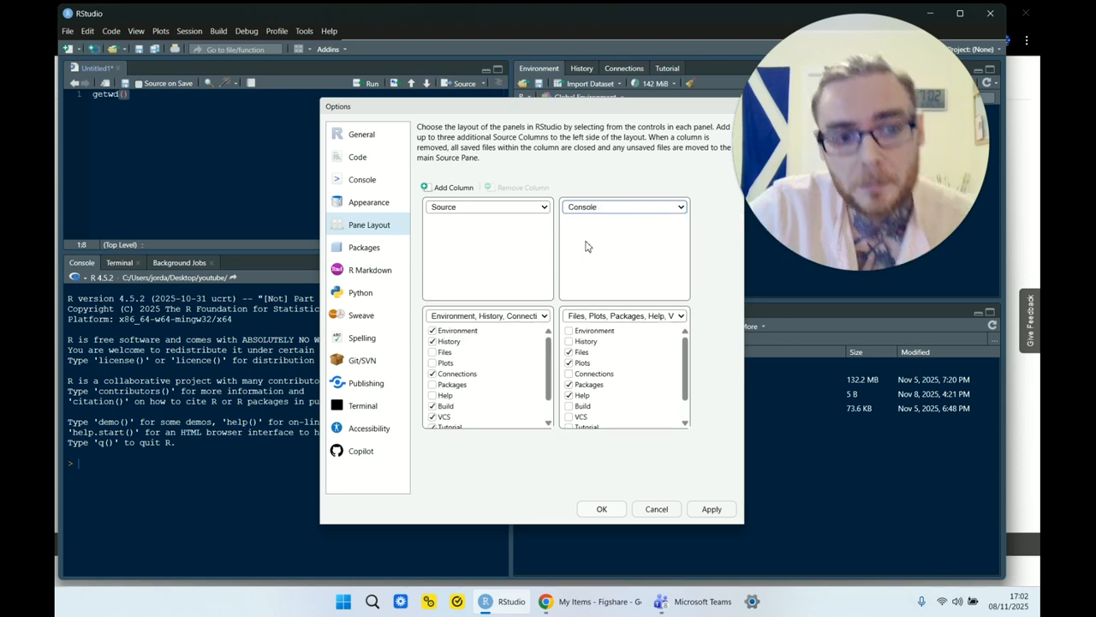
click(708, 510)
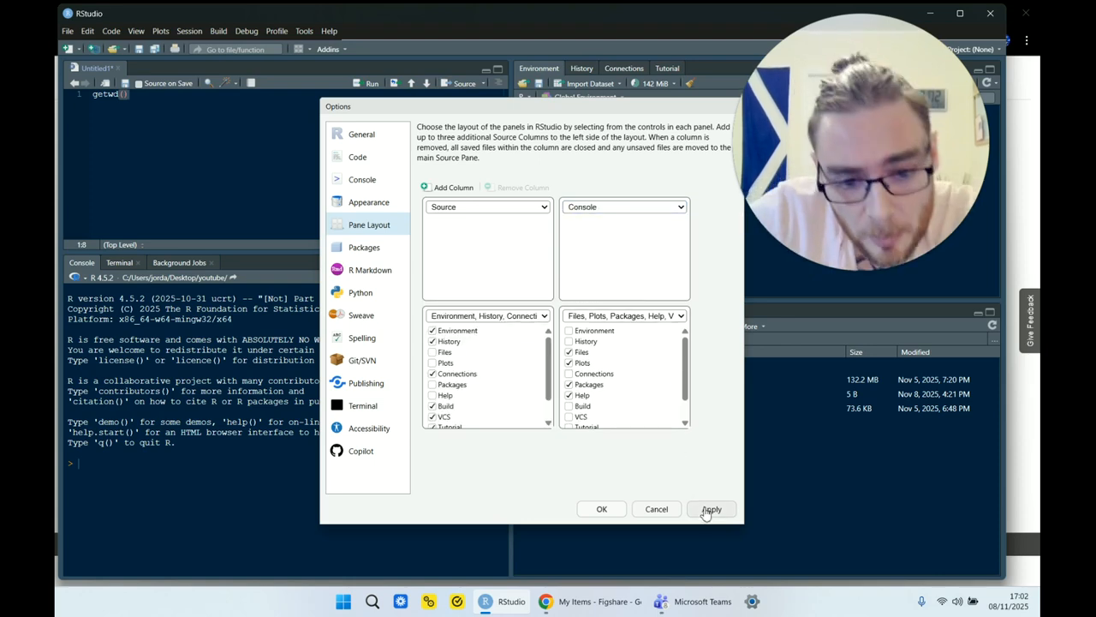
click(602, 509)
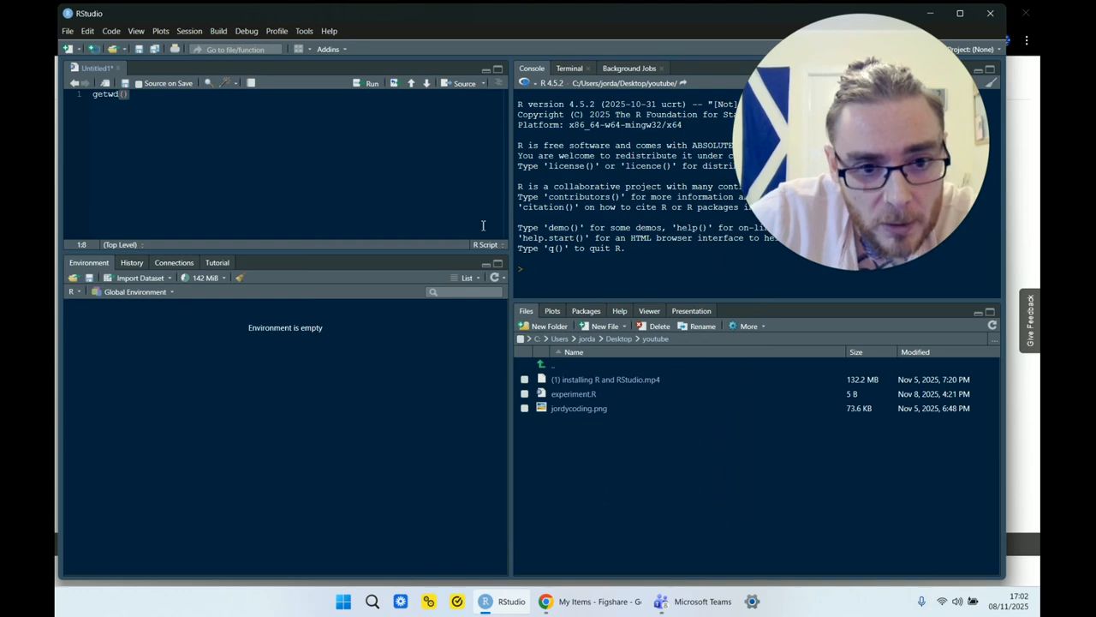
- Make the source pane taller than the Environment pane and run the getwd() line of the script
drag(444, 253, 444, 333)
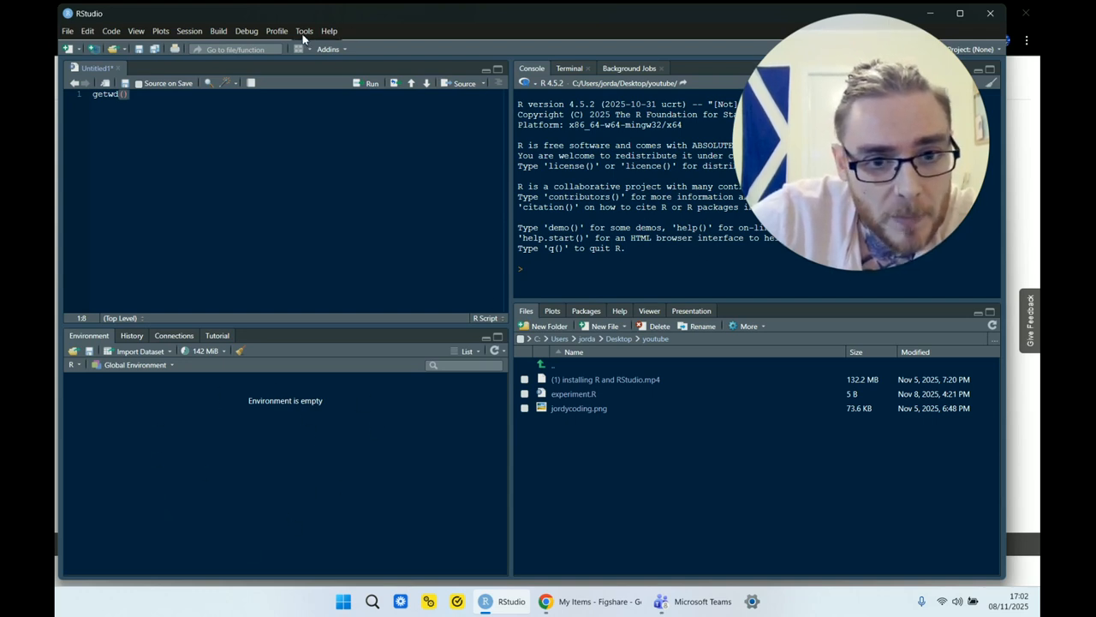
click(115, 95)
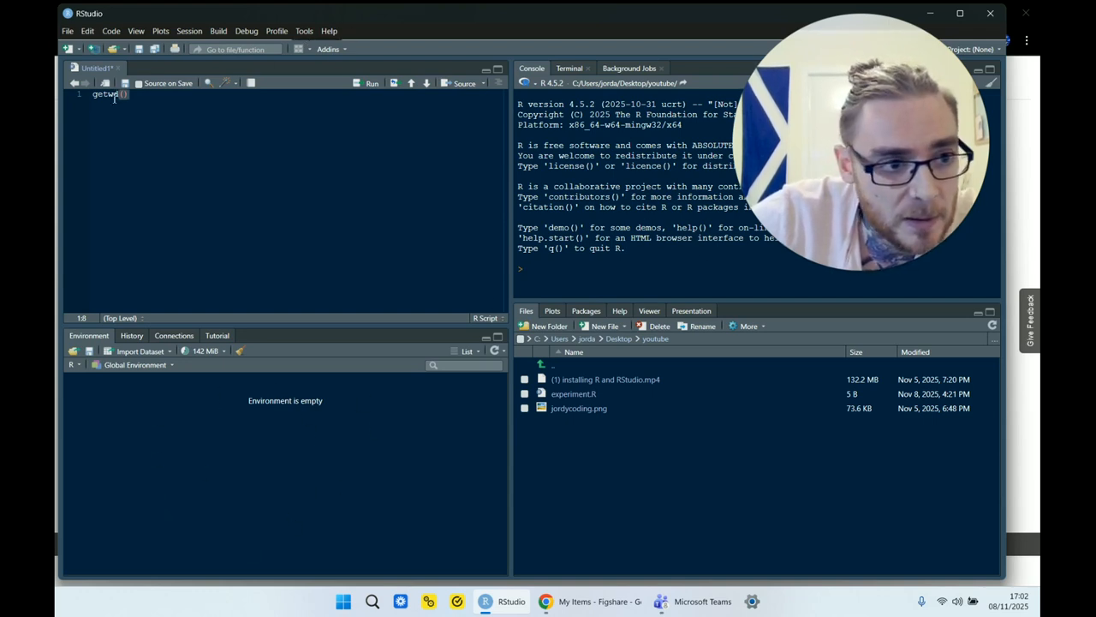
click(368, 86)
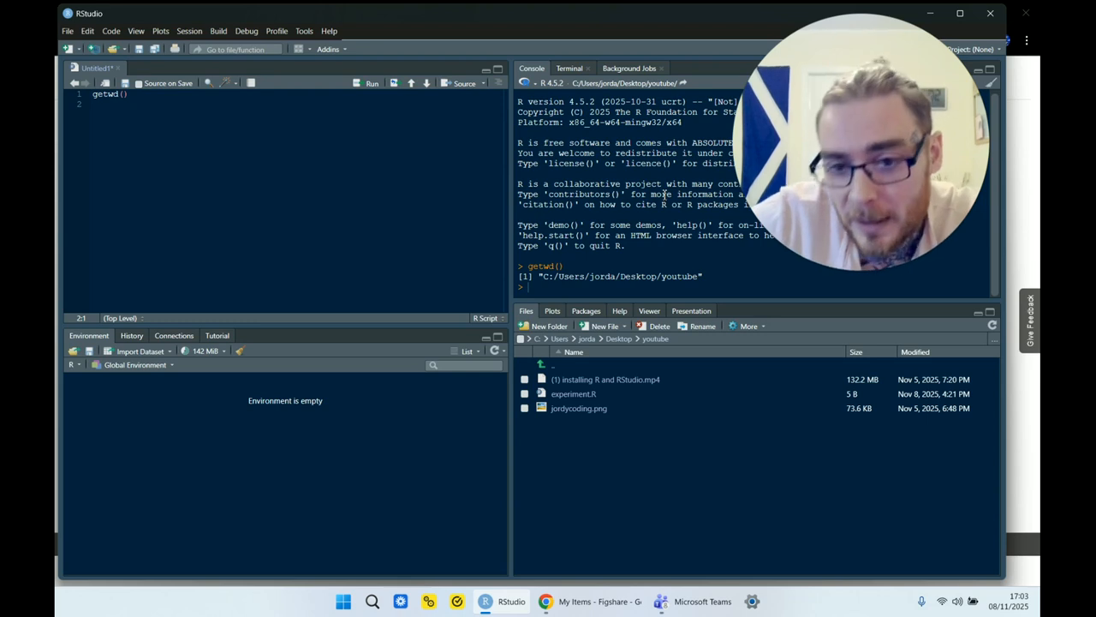
- Open the Pane Layout options and review which components are assigned to the two lower quadrants
click(305, 31)
click(313, 329)
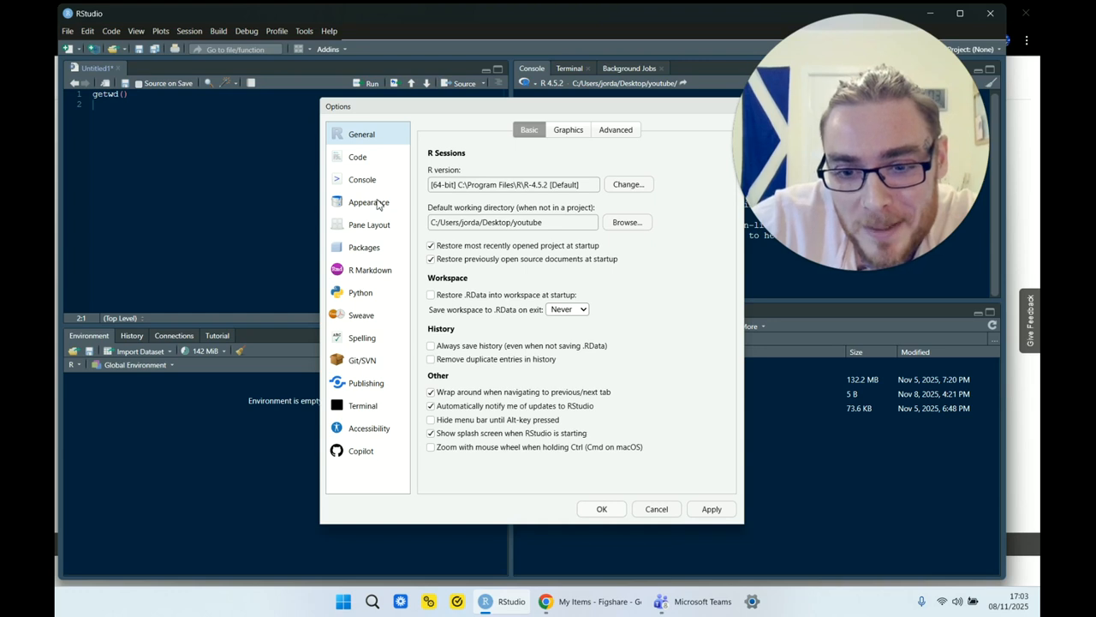
click(377, 203)
click(372, 225)
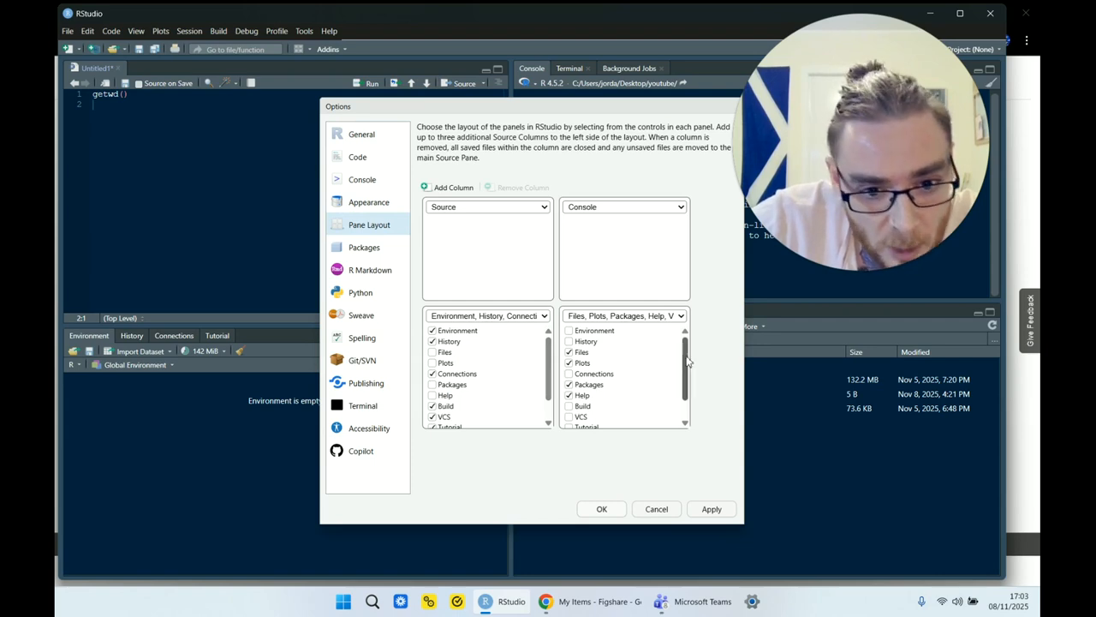
drag(690, 360, 685, 377)
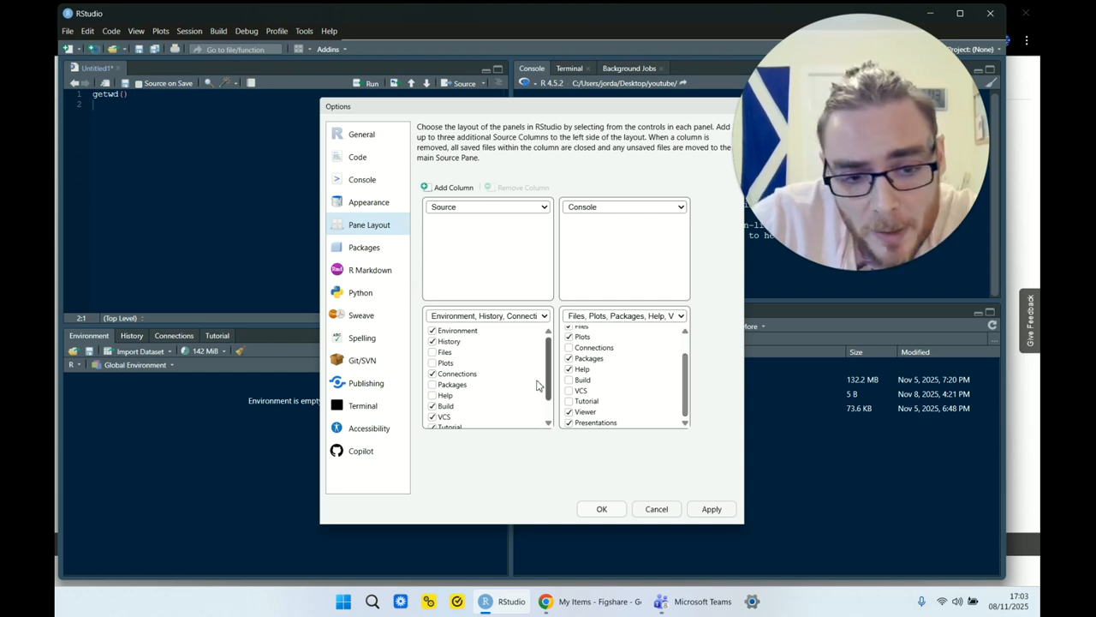
drag(548, 384, 550, 409)
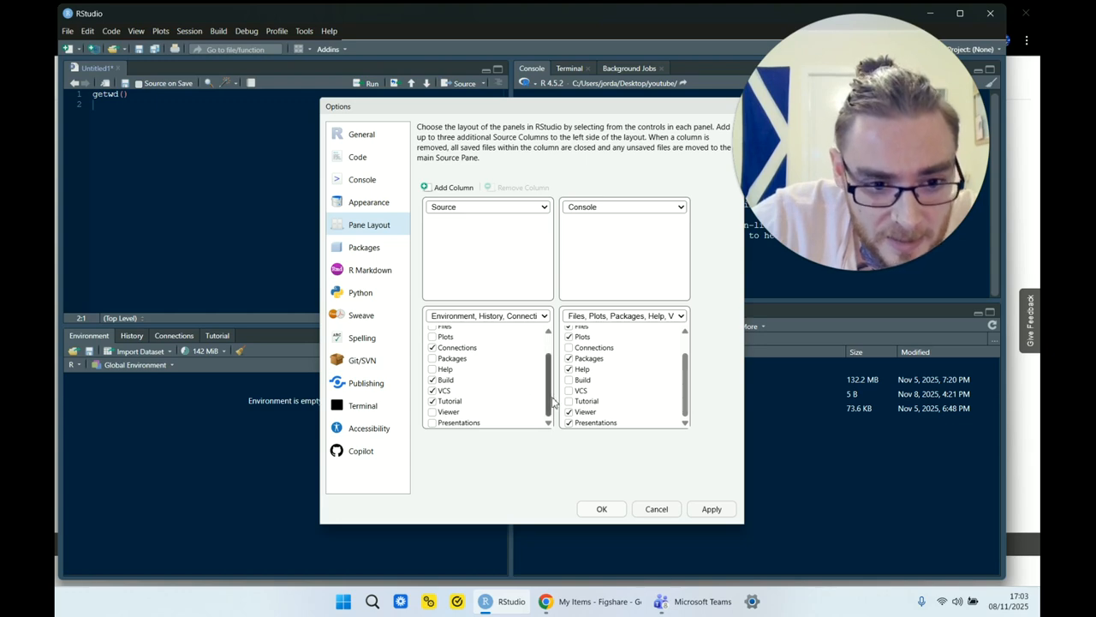
drag(552, 401, 551, 379)
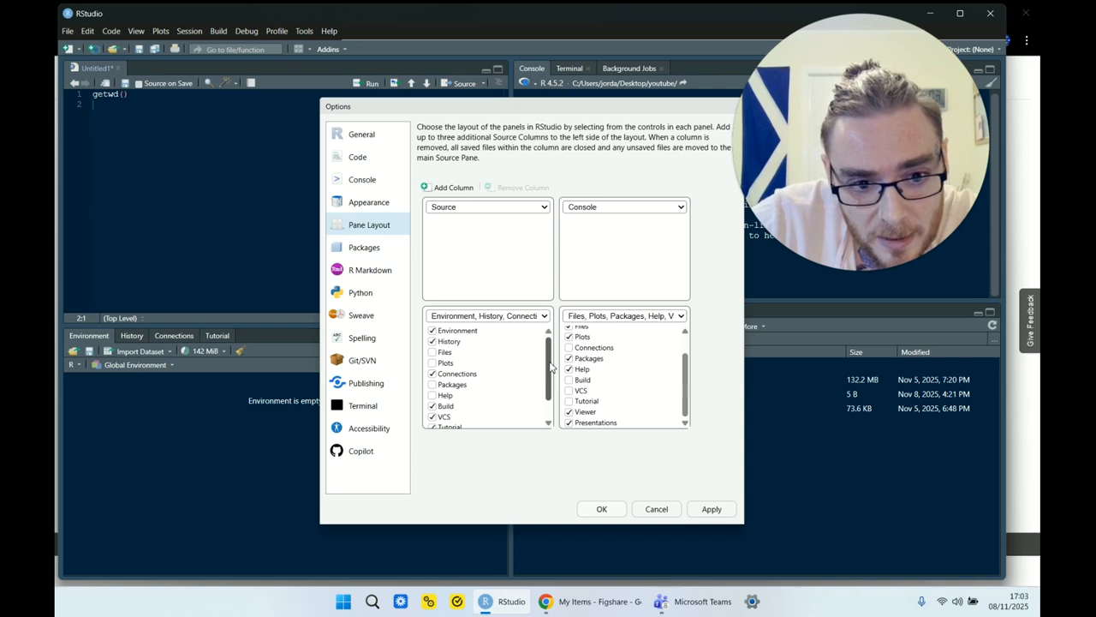
scroll(551, 370, down, 2)
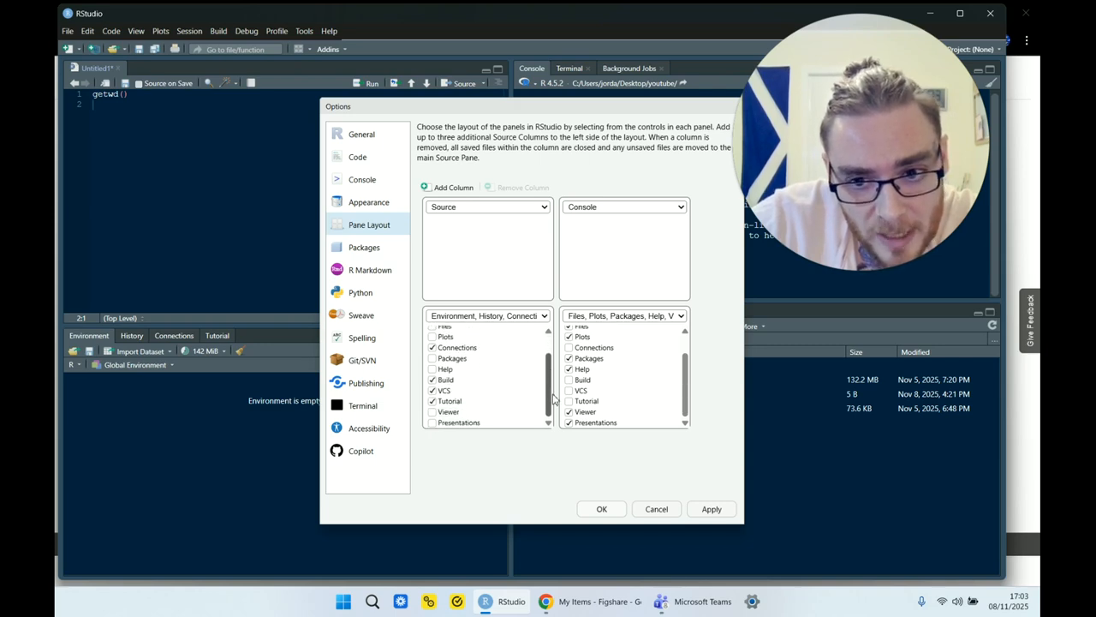
scroll(550, 394, up, 3)
- Remove Environment, History, Connections, Build, VCS and Tutorial from the quadrant below Source in the pane layout
click(432, 331)
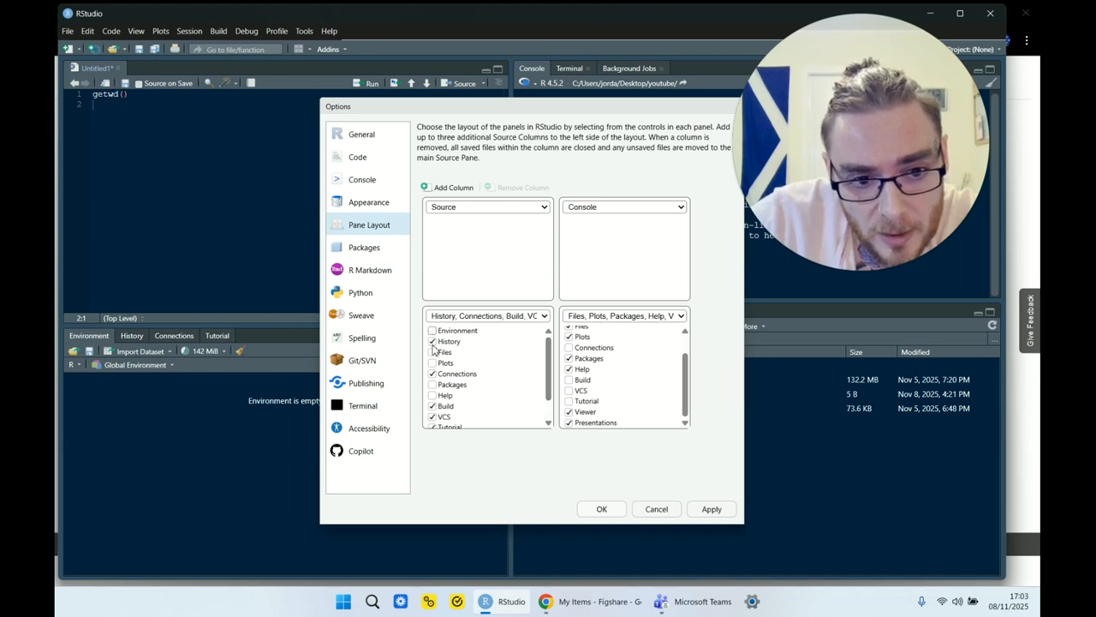
click(432, 341)
click(432, 374)
click(432, 406)
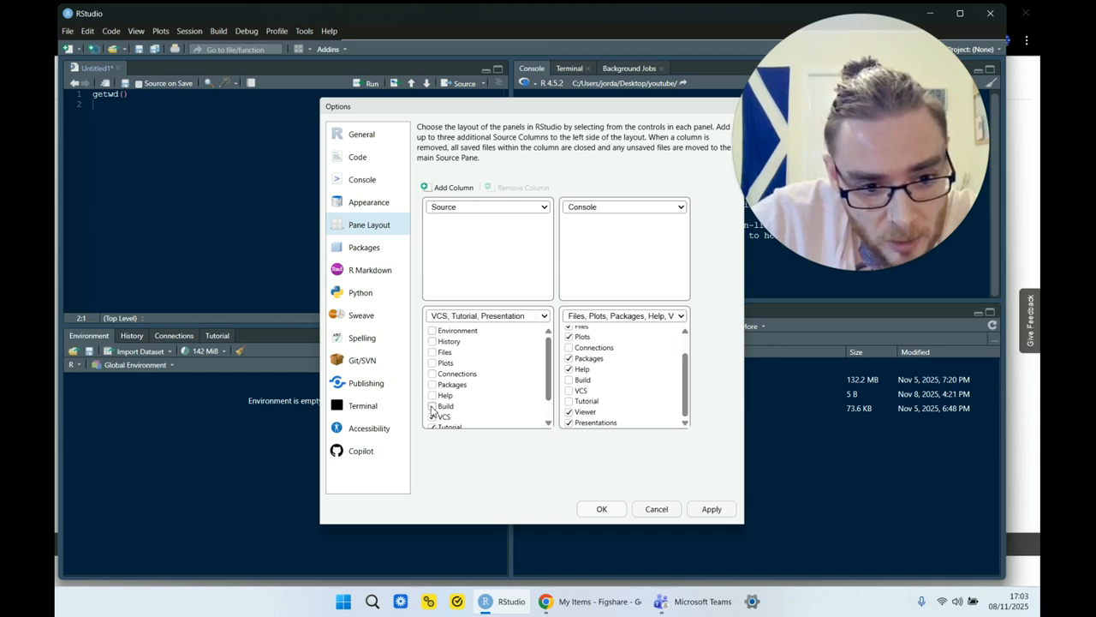
scroll(433, 411, down, 2)
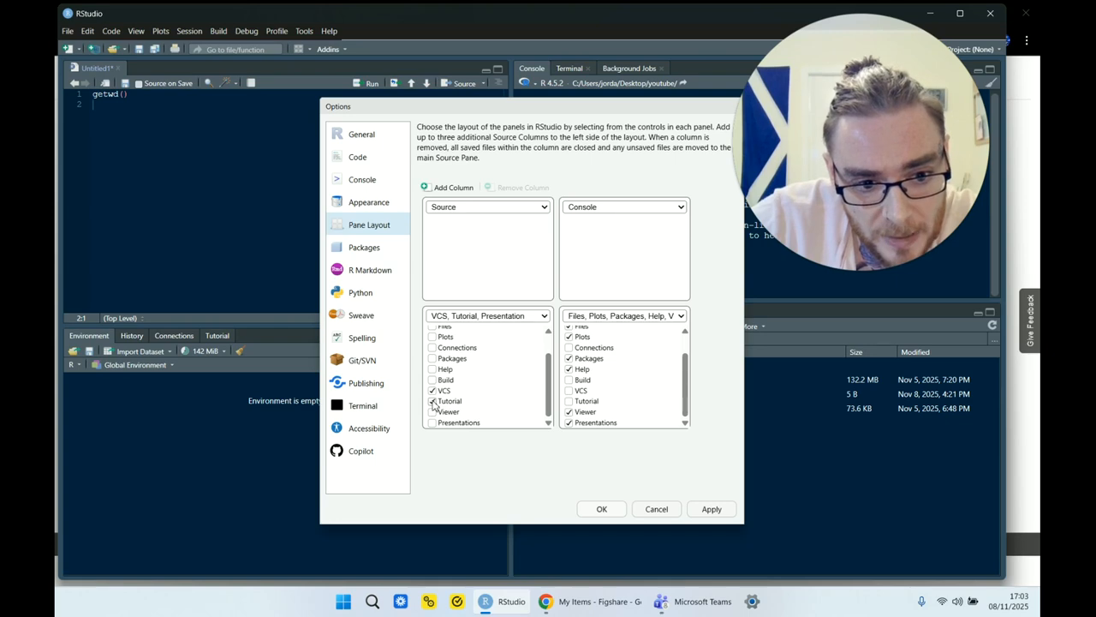
click(432, 401)
click(433, 390)
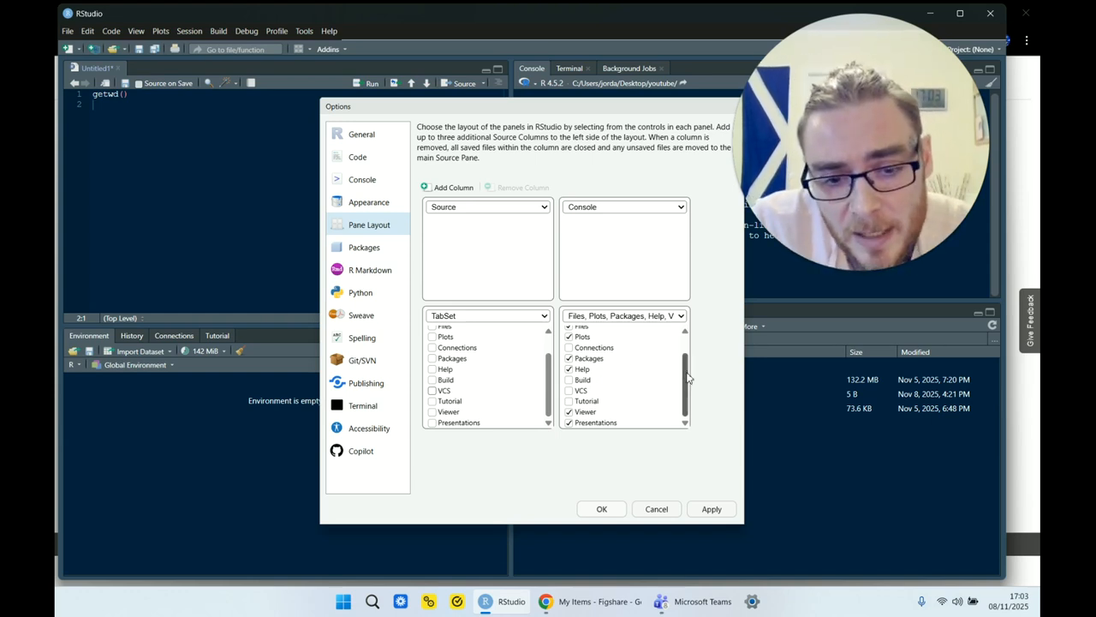
- Remove Files and Presentations from the quadrant below Console, then apply and accept the pane layout
drag(684, 376, 685, 365)
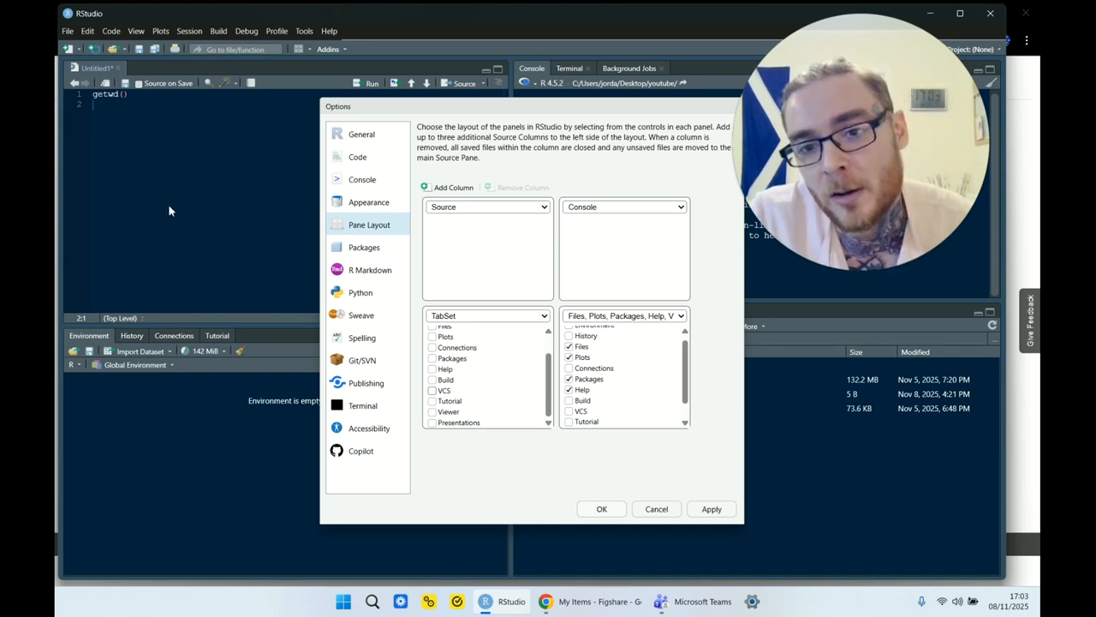
click(570, 346)
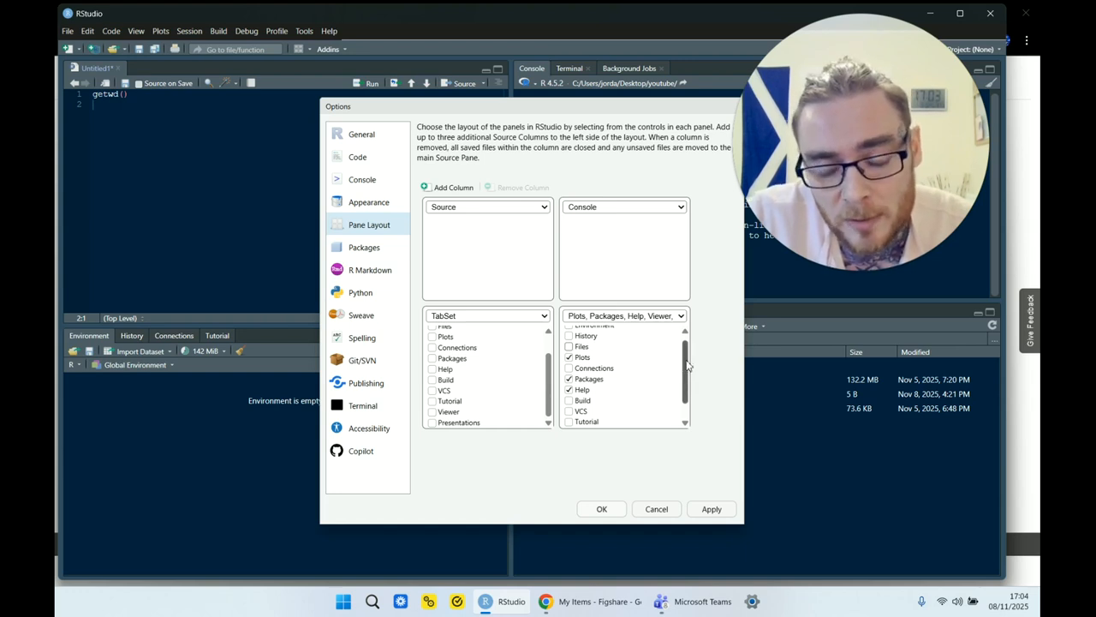
scroll(687, 366, down, 1)
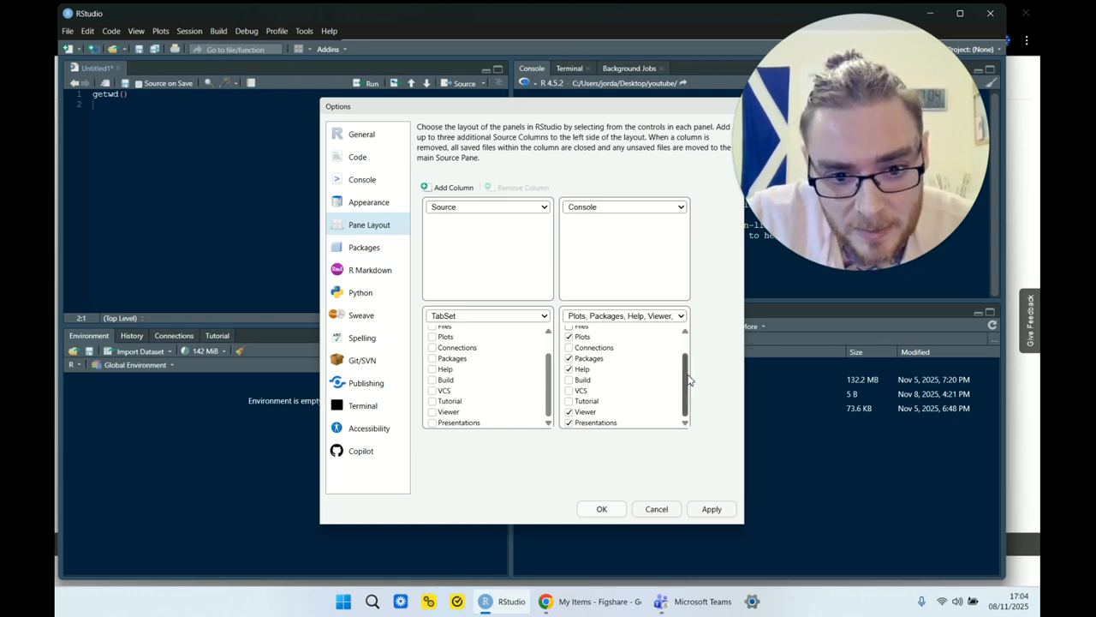
click(569, 423)
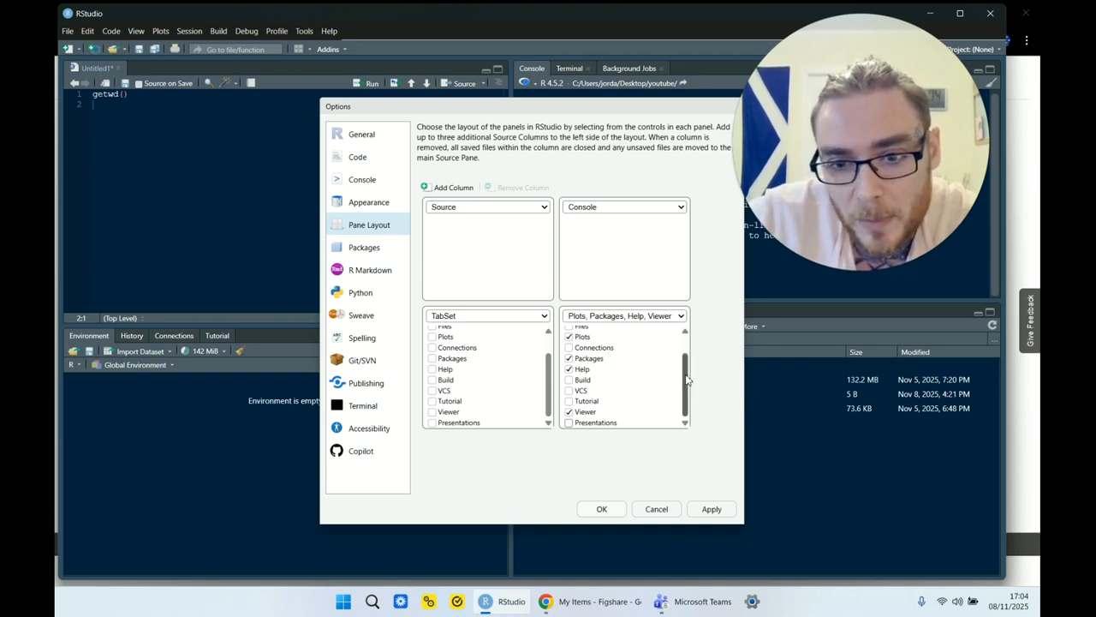
drag(686, 379, 684, 346)
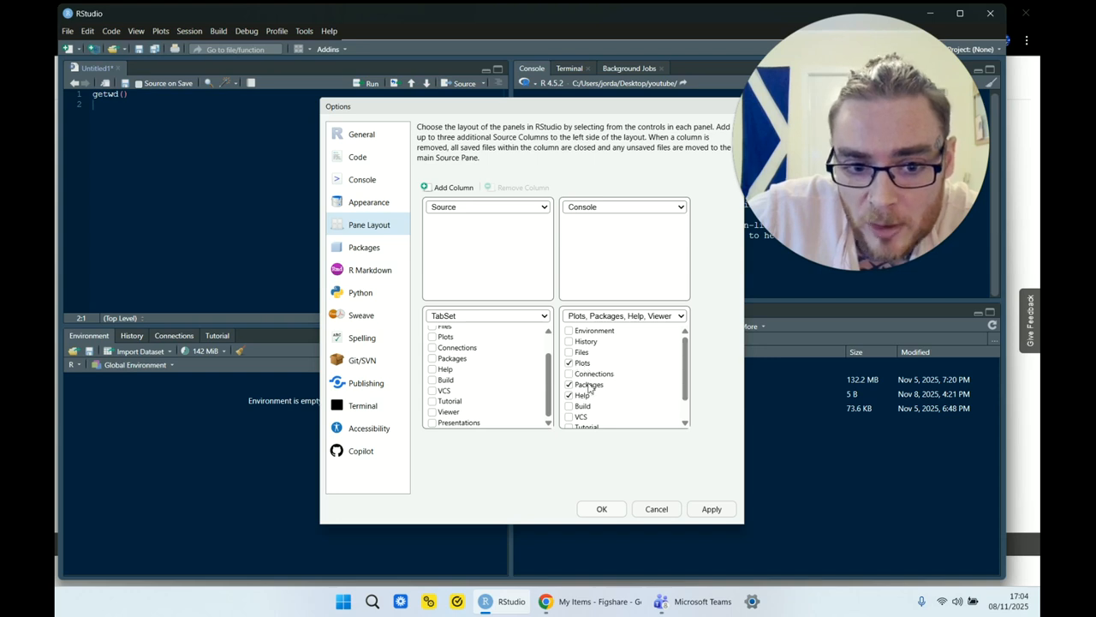
drag(683, 363, 687, 385)
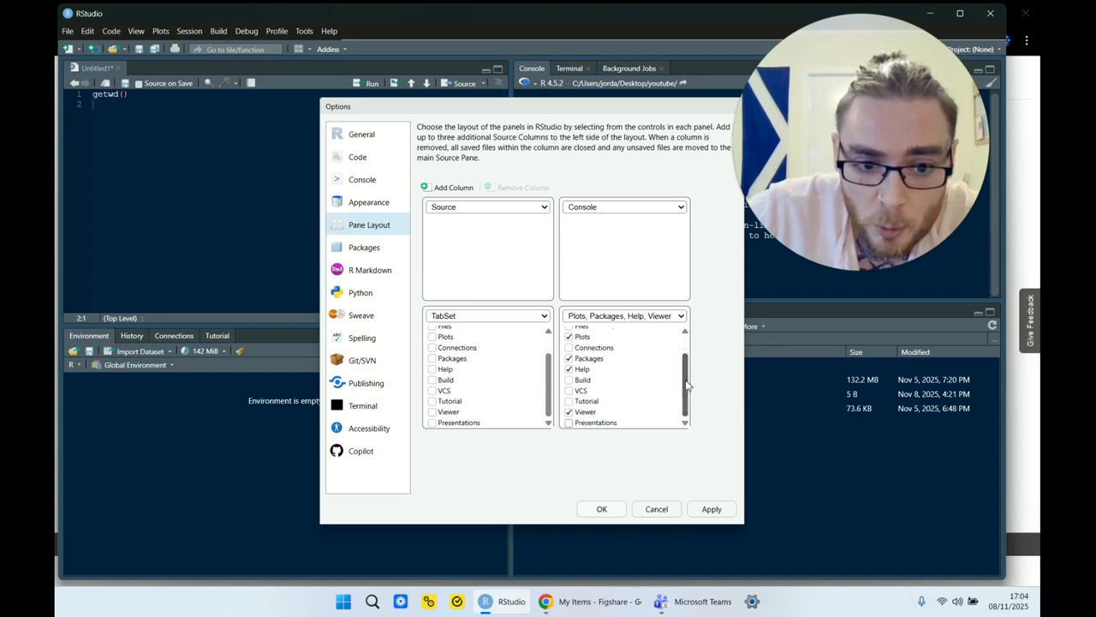
click(713, 510)
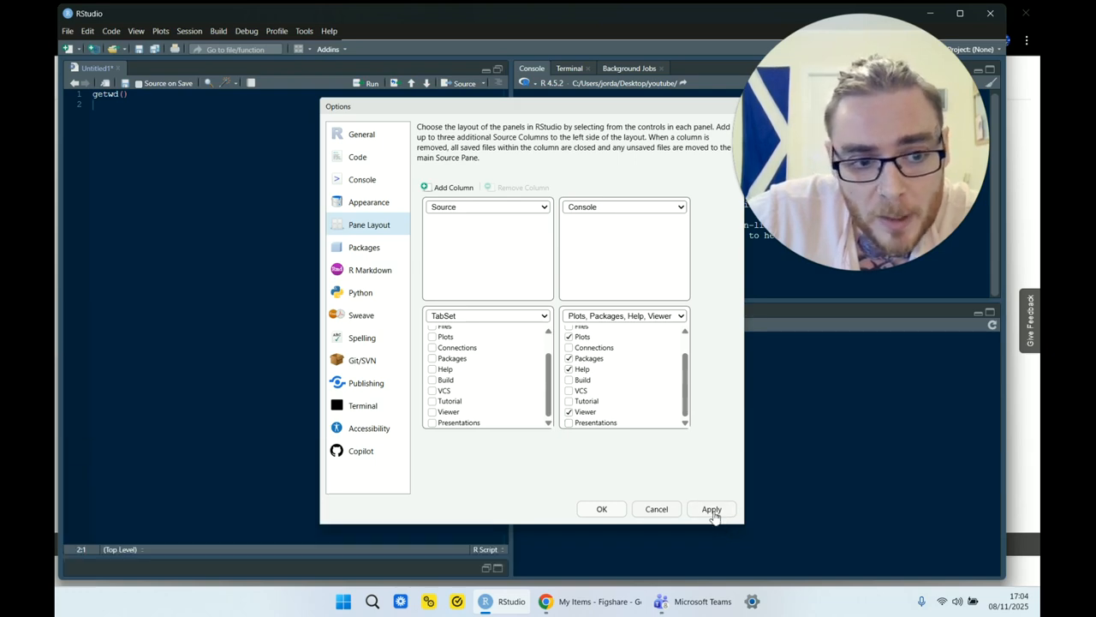
click(602, 510)
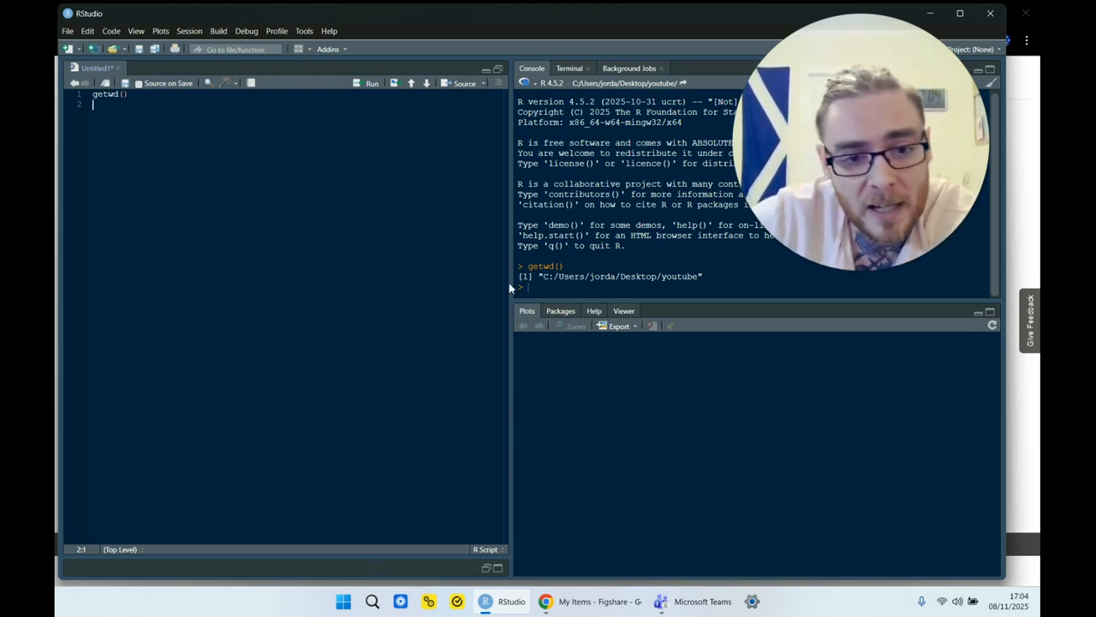
- Make the Console pane slightly wider and taller and view the Packages, Help, Viewer and Plots contents below it
drag(512, 290, 484, 289)
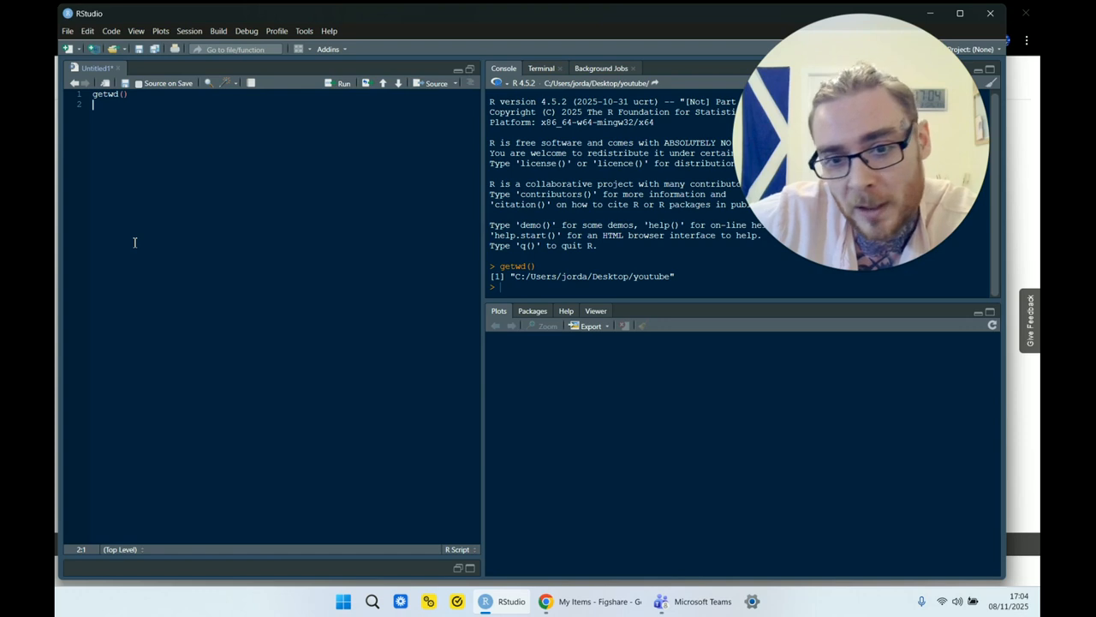
drag(591, 301, 593, 310)
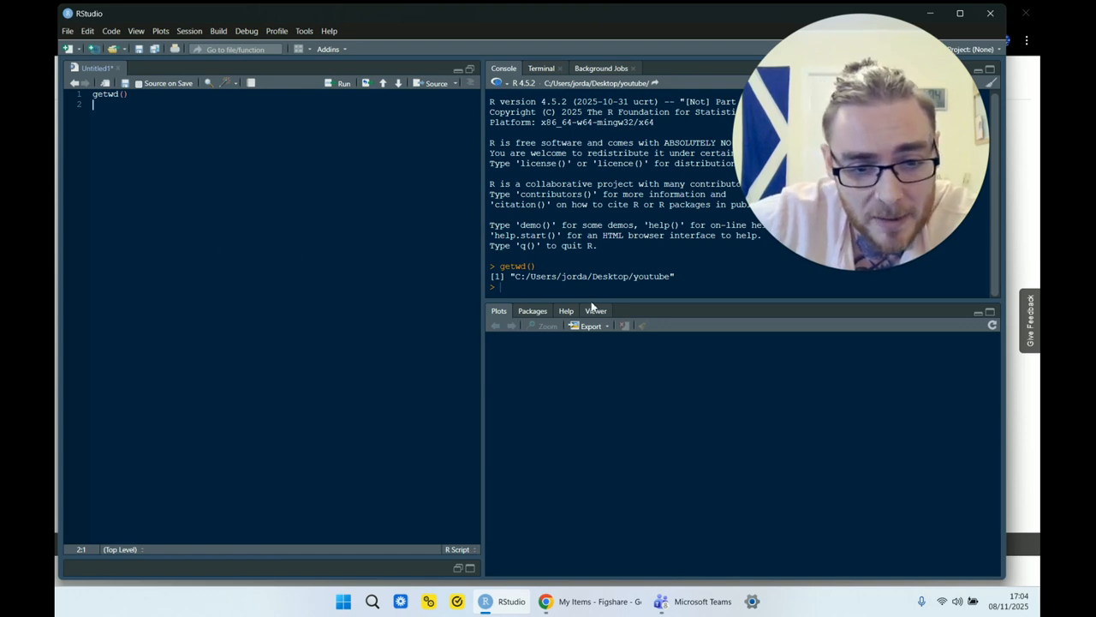
click(526, 320)
click(562, 319)
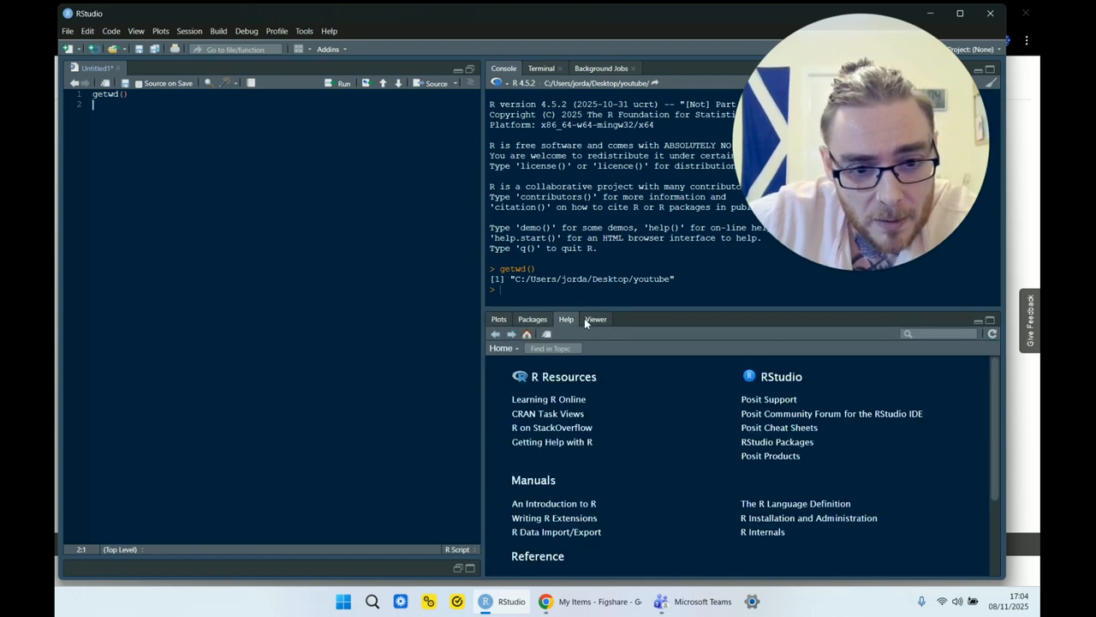
click(591, 319)
click(499, 320)
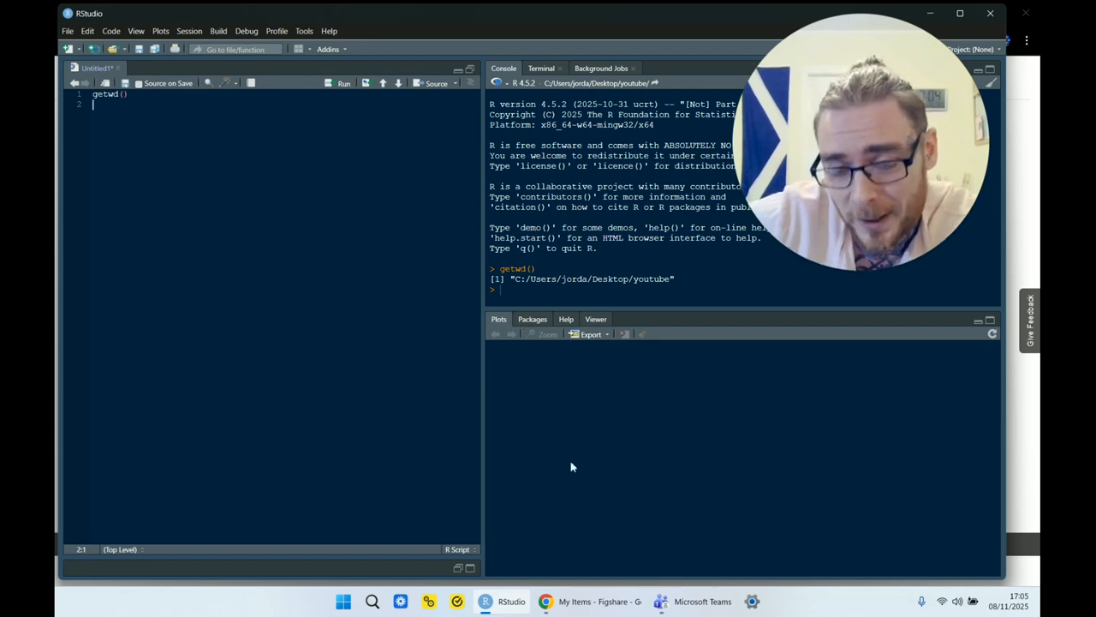
- Browse the User Library and System Library package lists in an enlarged Packages pane, then give the Console some height back
click(531, 319)
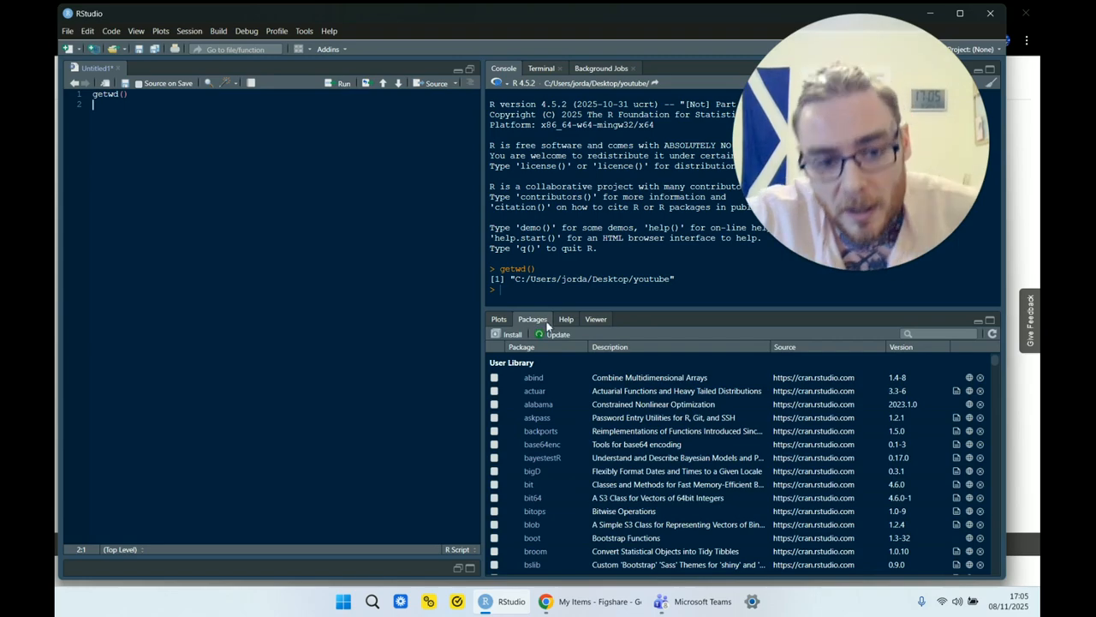
drag(578, 309, 541, 128)
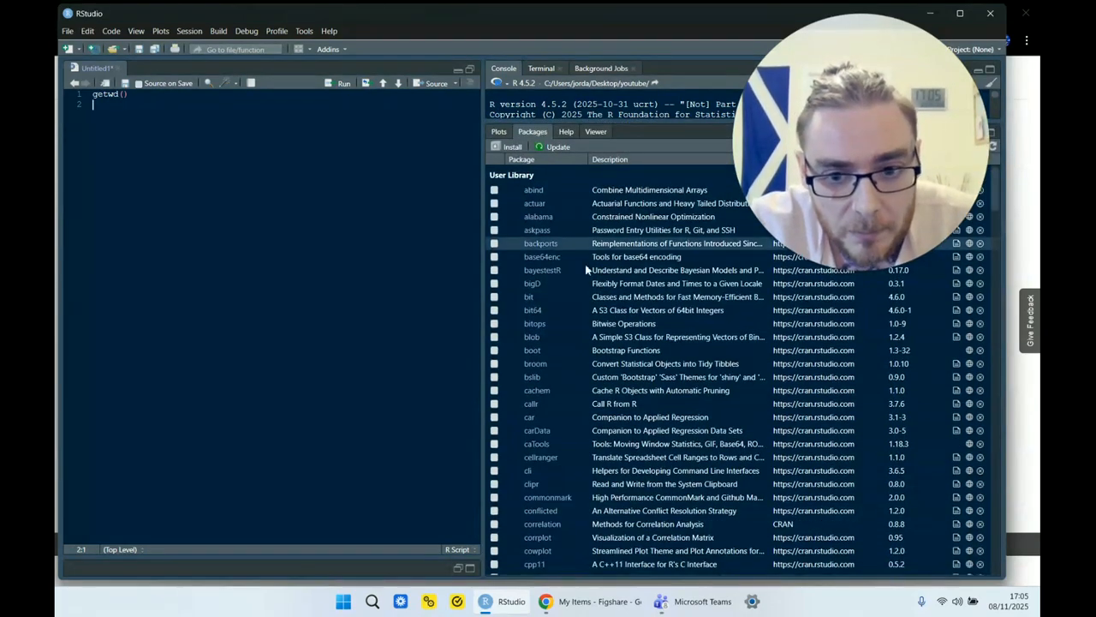
scroll(647, 394, down, 3)
scroll(646, 396, down, 20)
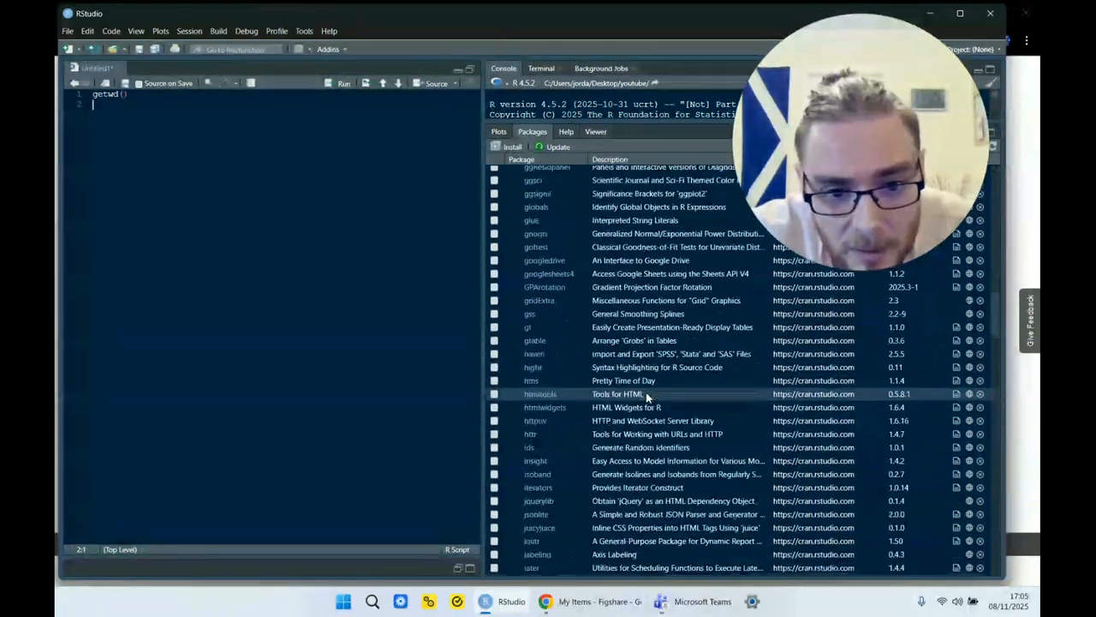
scroll(646, 396, down, 15)
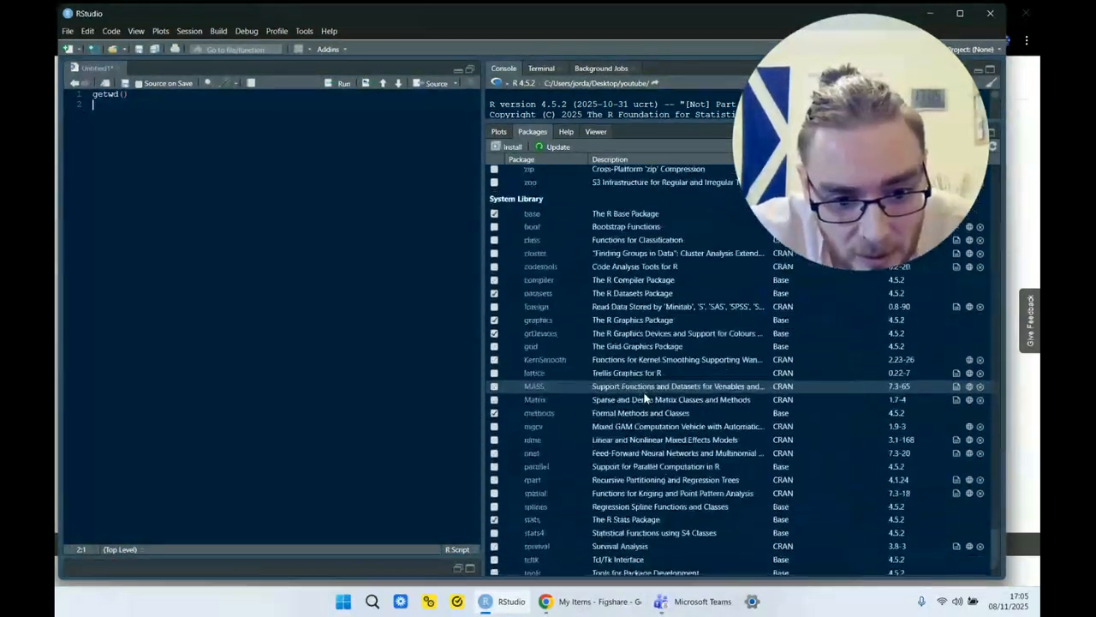
scroll(646, 396, up, 6)
scroll(643, 395, down, 4)
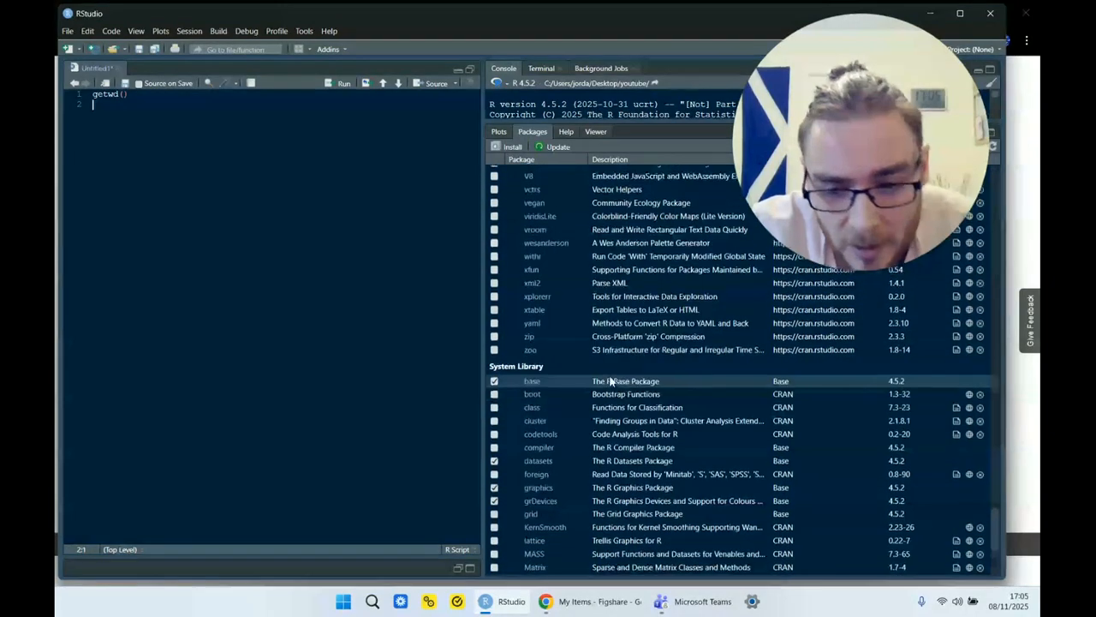
scroll(629, 385, up, 1)
scroll(630, 386, up, 15)
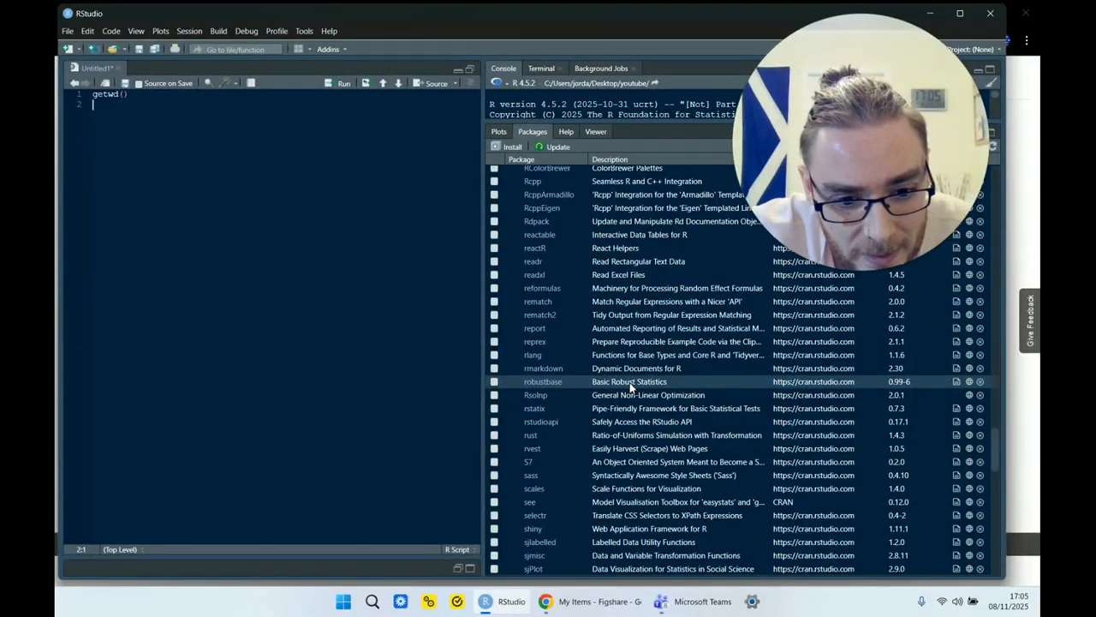
scroll(629, 387, down, 2)
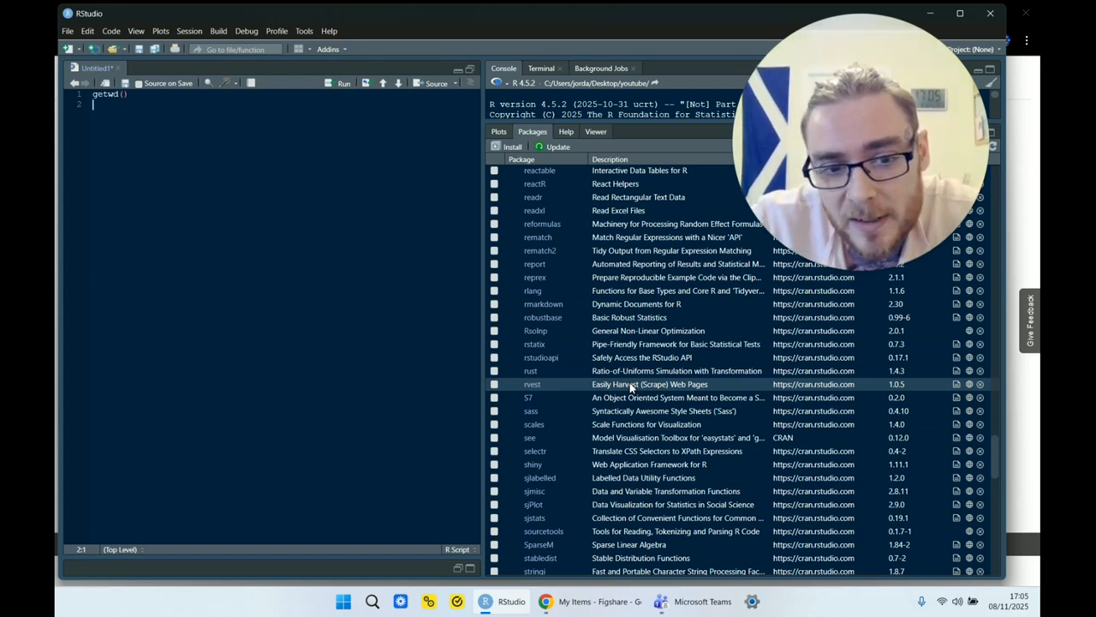
drag(996, 454, 1006, 167)
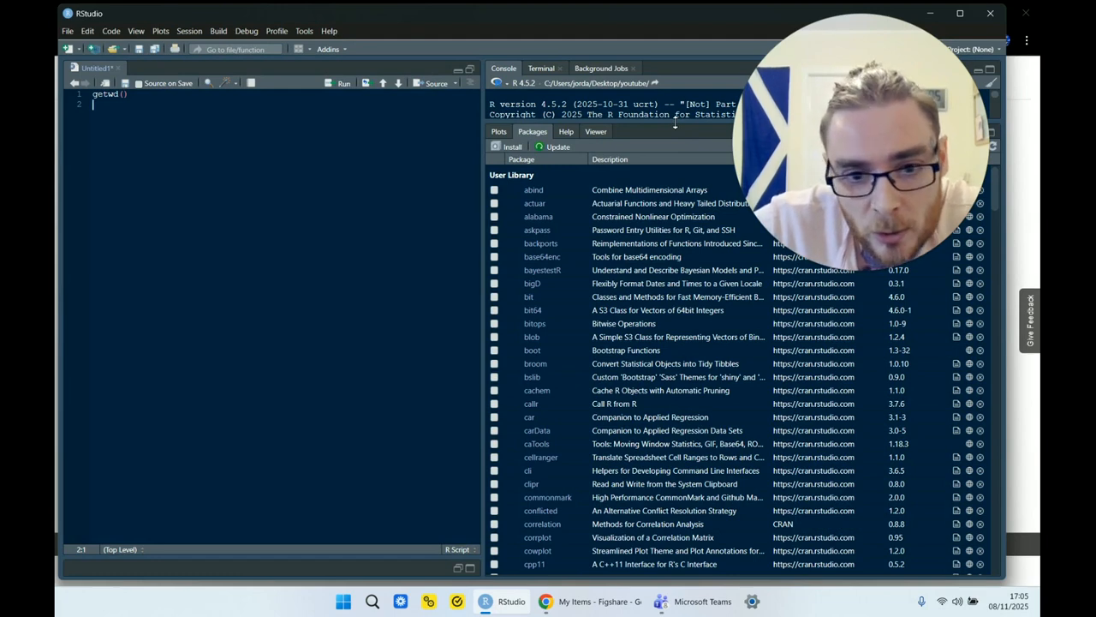
drag(675, 123, 676, 196)
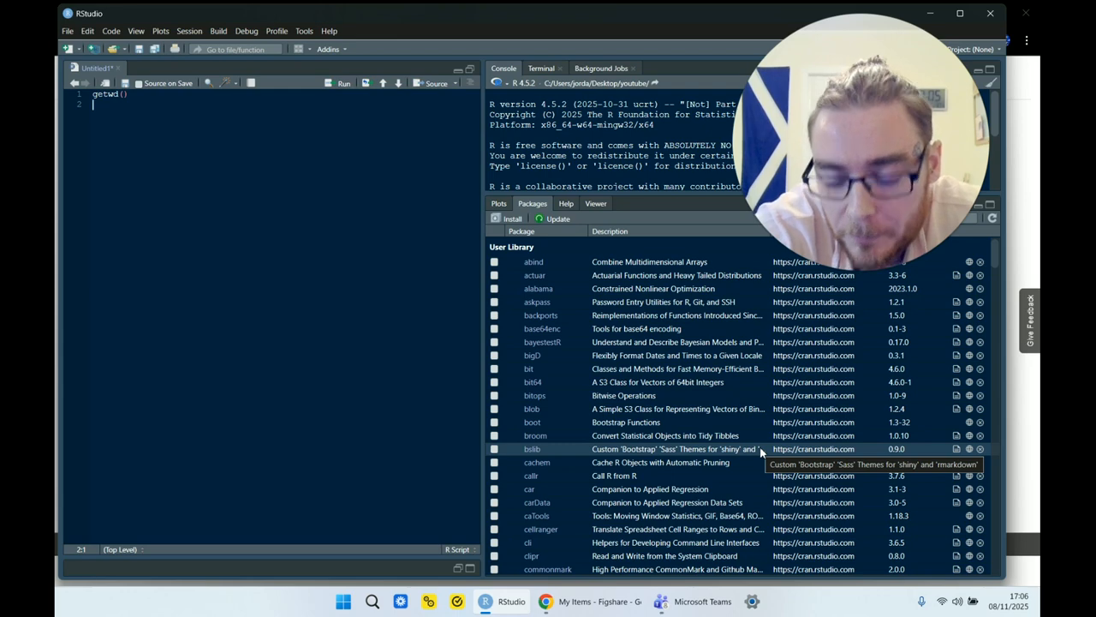
- Start a package installation and review the available install sources, keeping Package Repository (CRAN)
click(517, 220)
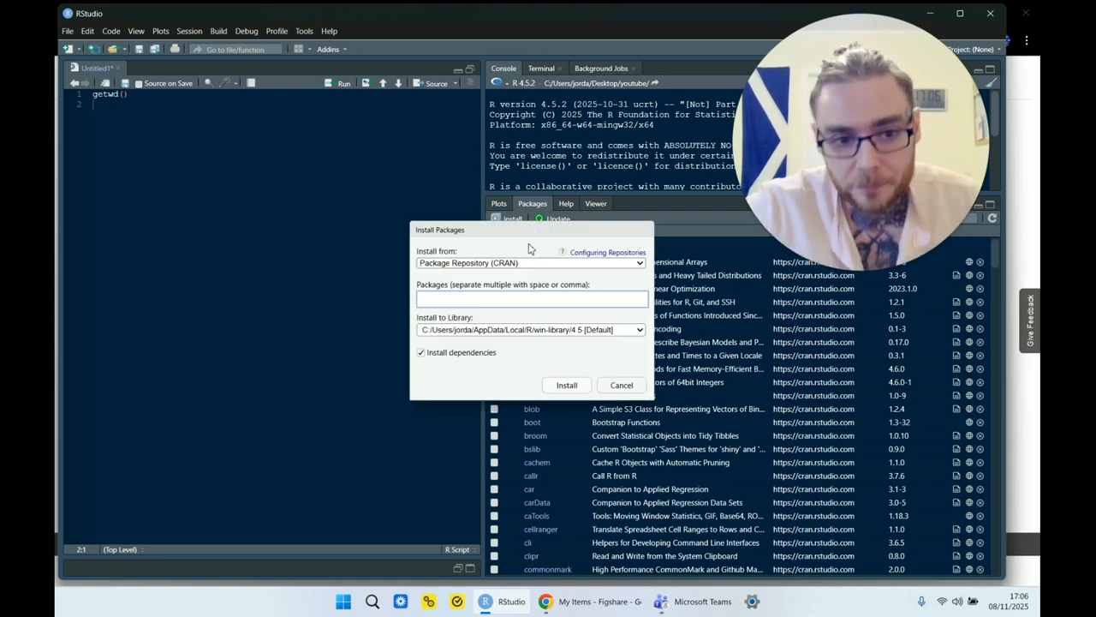
click(515, 263)
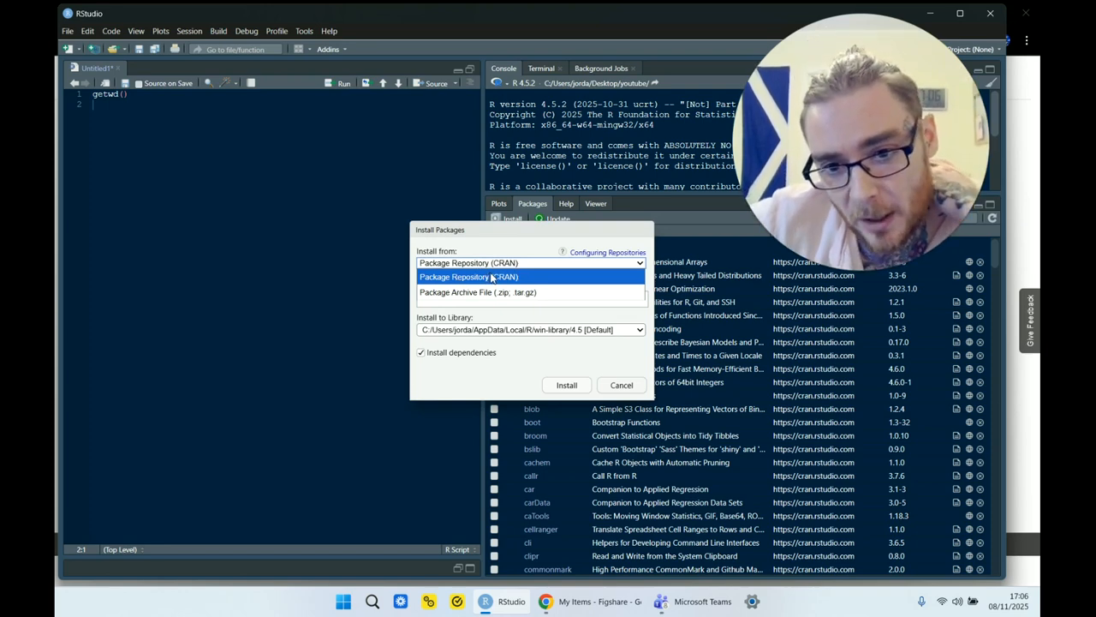
click(493, 263)
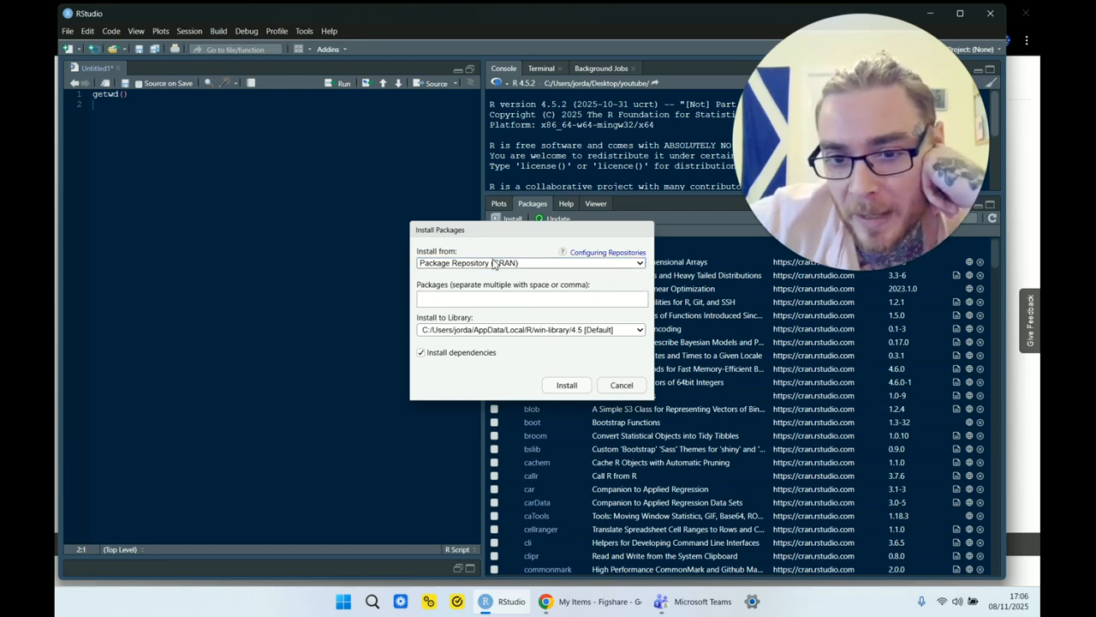
click(495, 263)
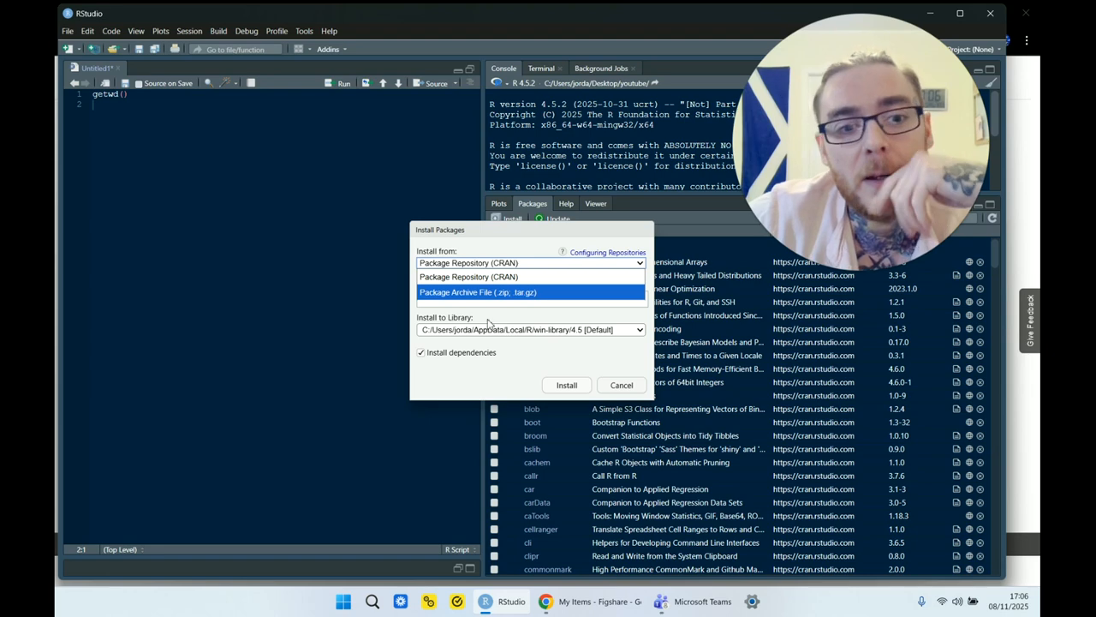
click(470, 278)
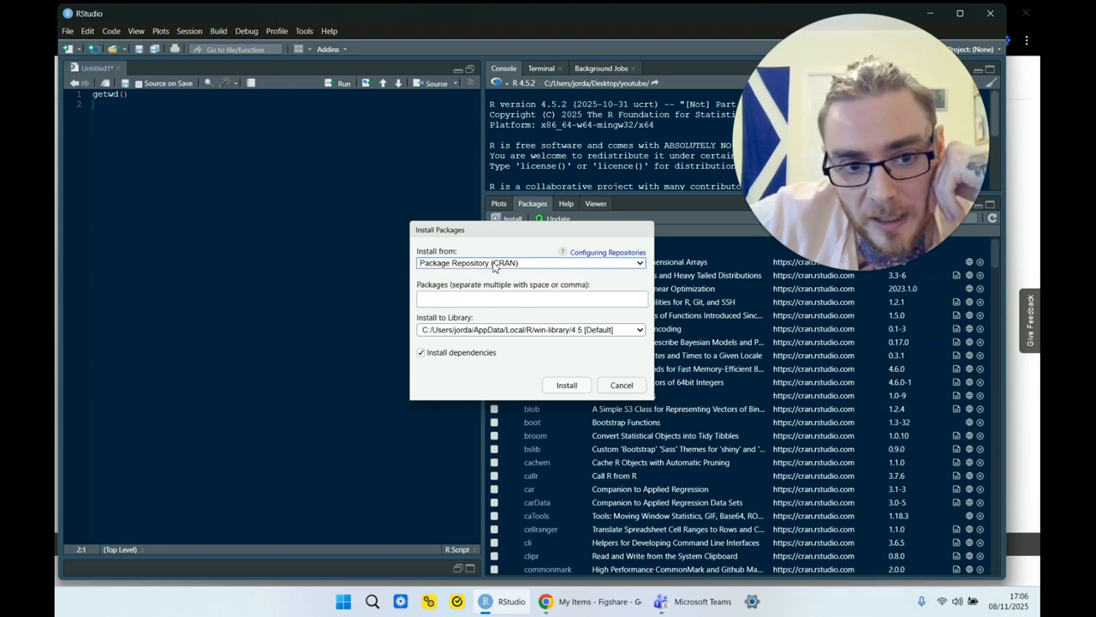
- Install the tidyverse package with its dependencies into the default library and locate it in the package list
click(449, 302)
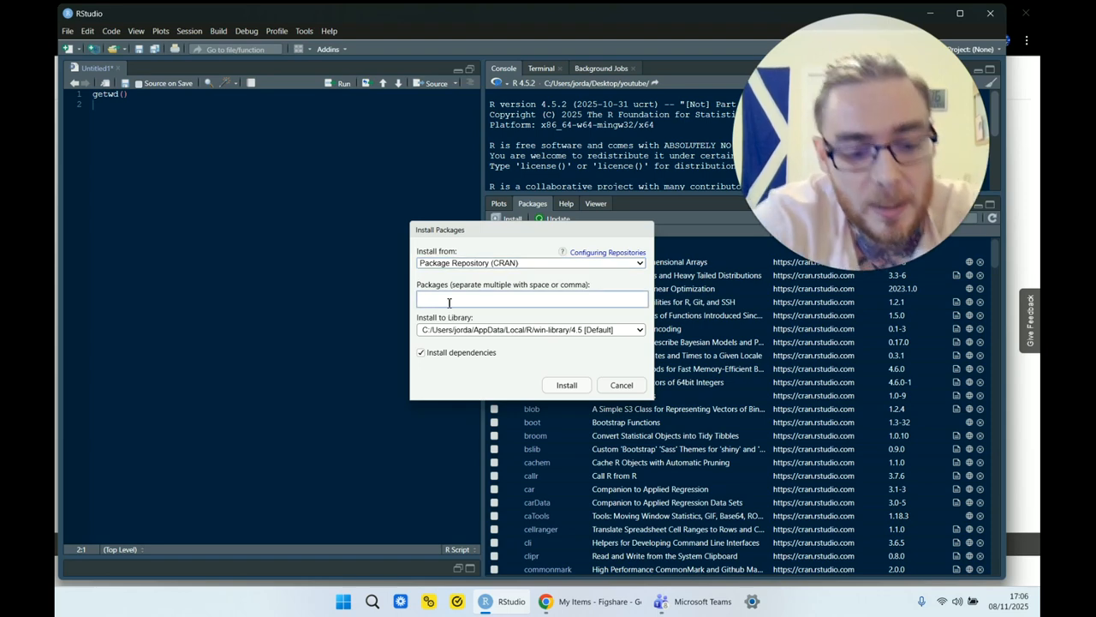
text(tidy)
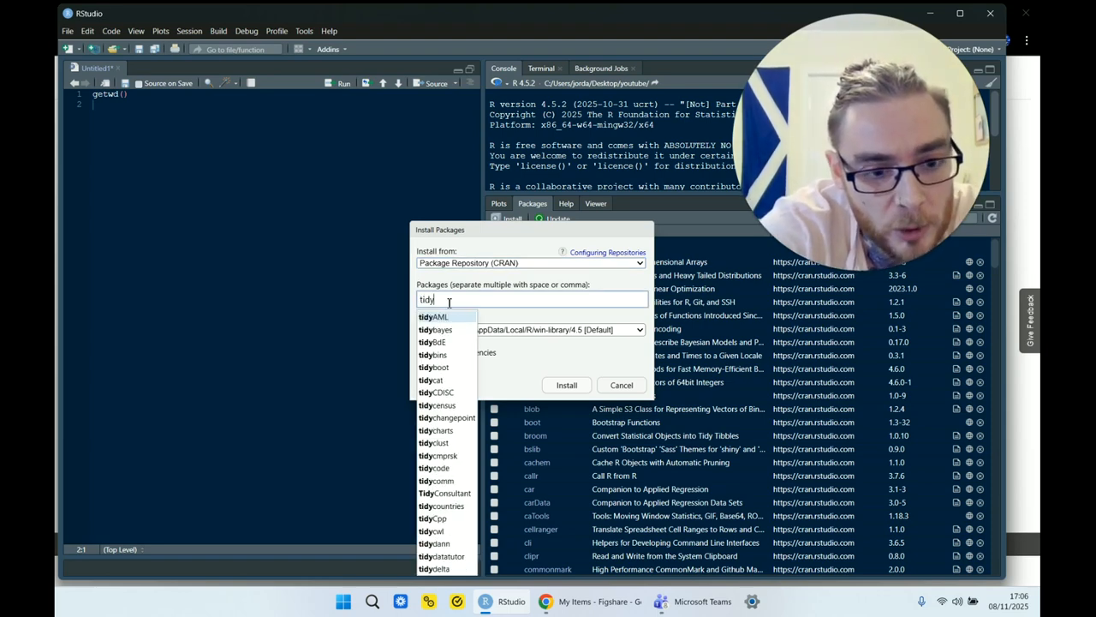
text(verse)
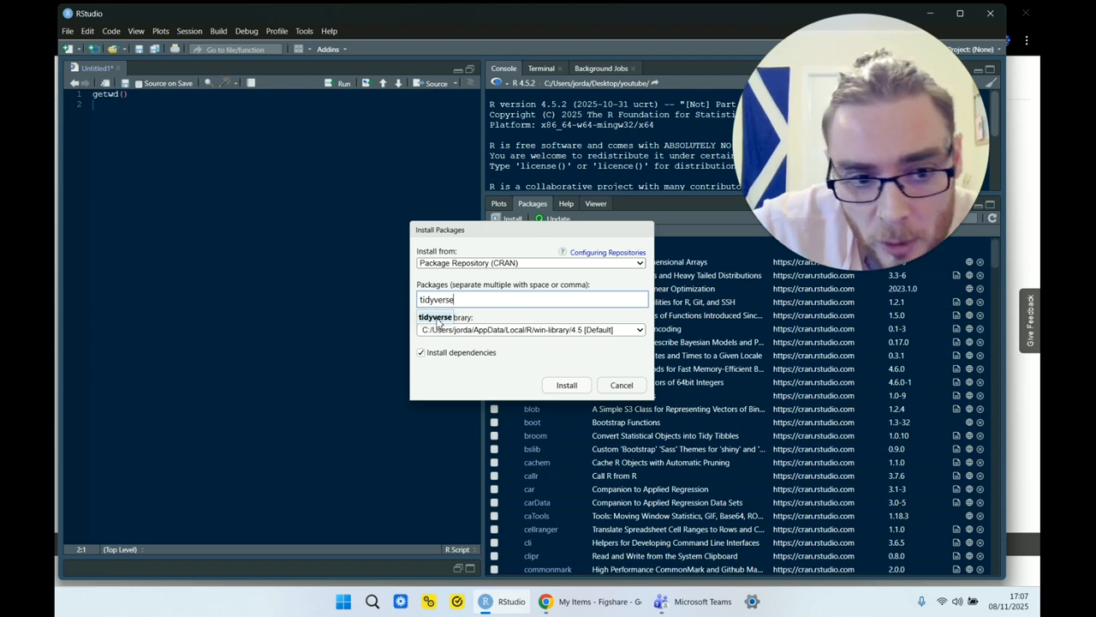
click(436, 319)
click(567, 385)
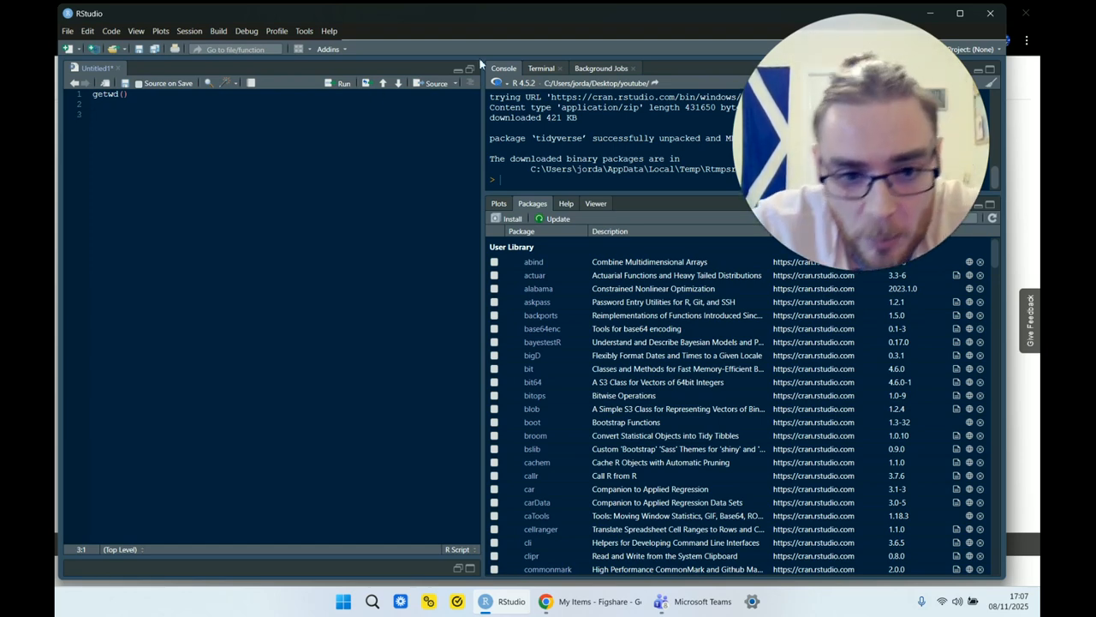
scroll(588, 351, down, 1)
scroll(587, 351, down, 20)
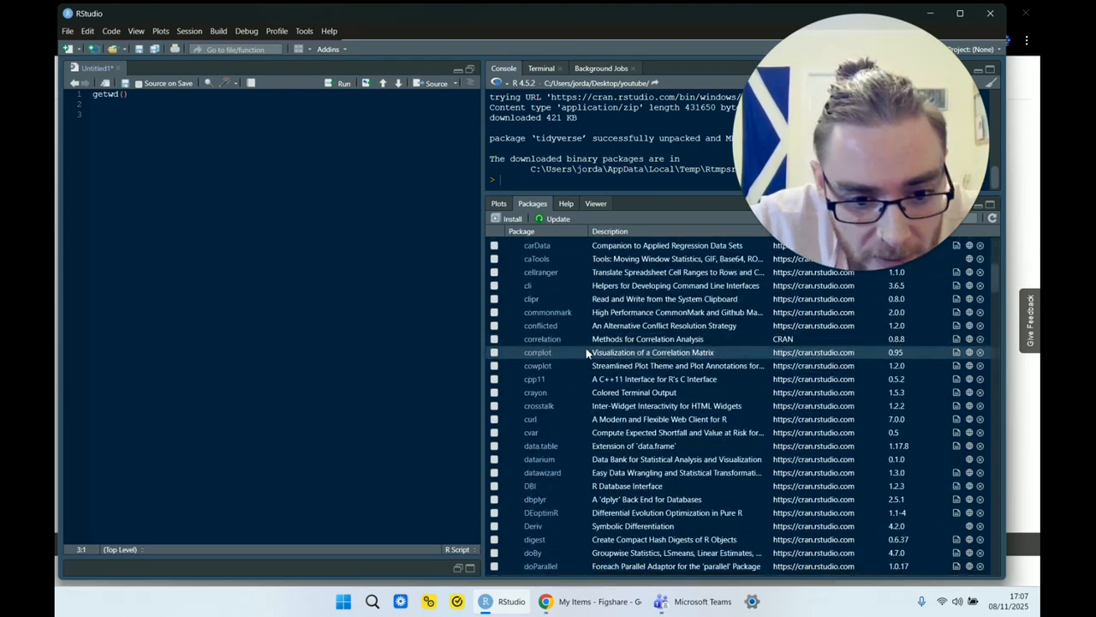
scroll(585, 348, down, 20)
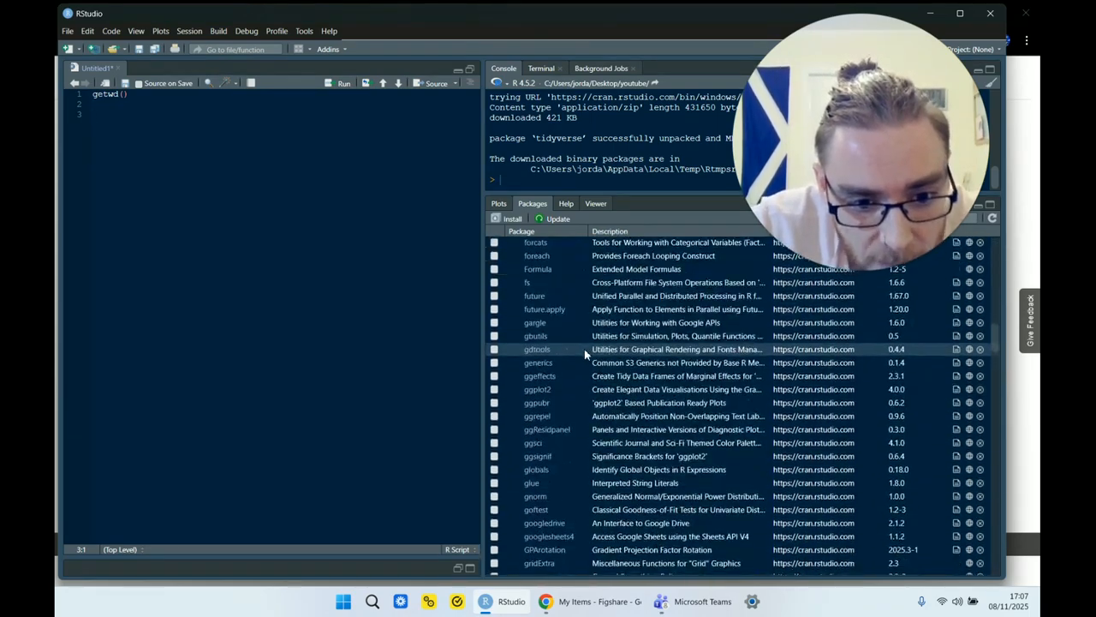
scroll(584, 349, down, 15)
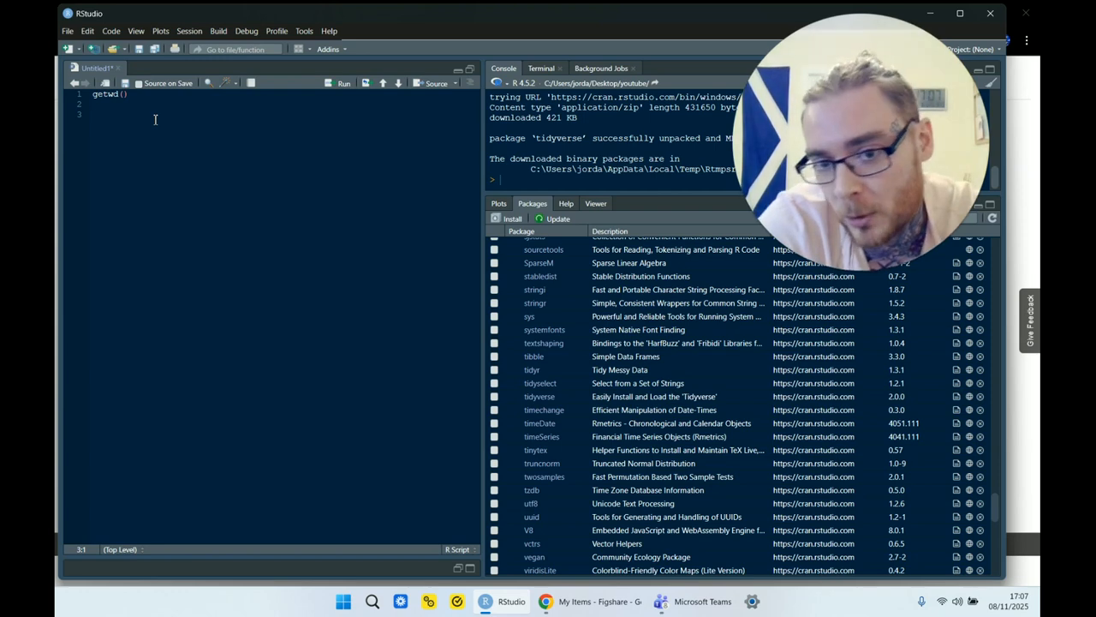
- Write library(tidyverse) on line 3 of the script and run it, then make the Console pane taller to read the output
text(library)
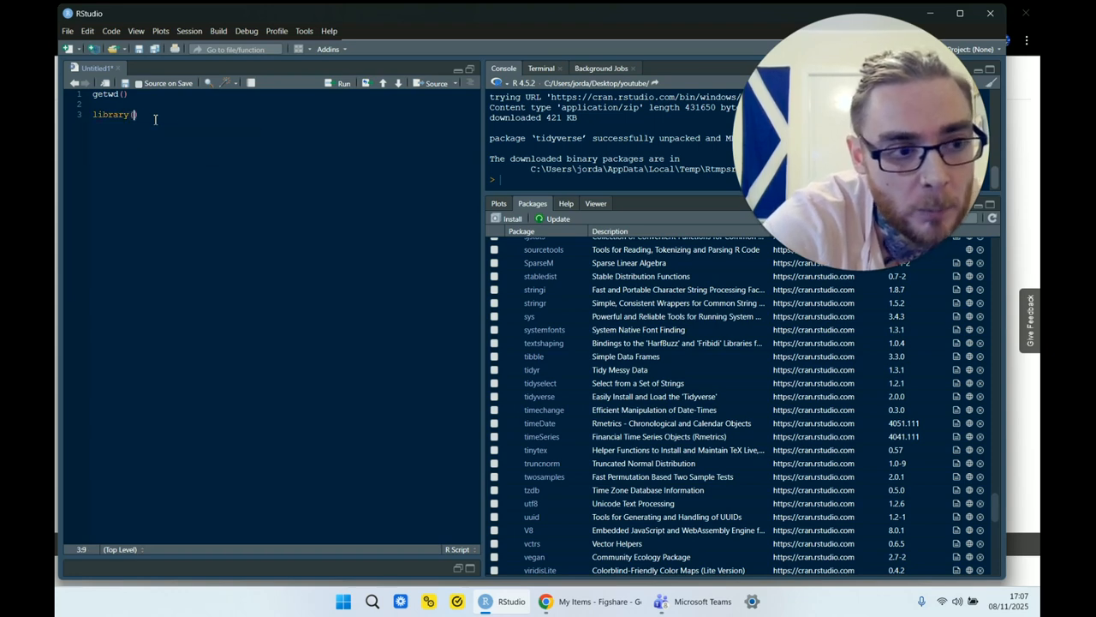
text((tidy)
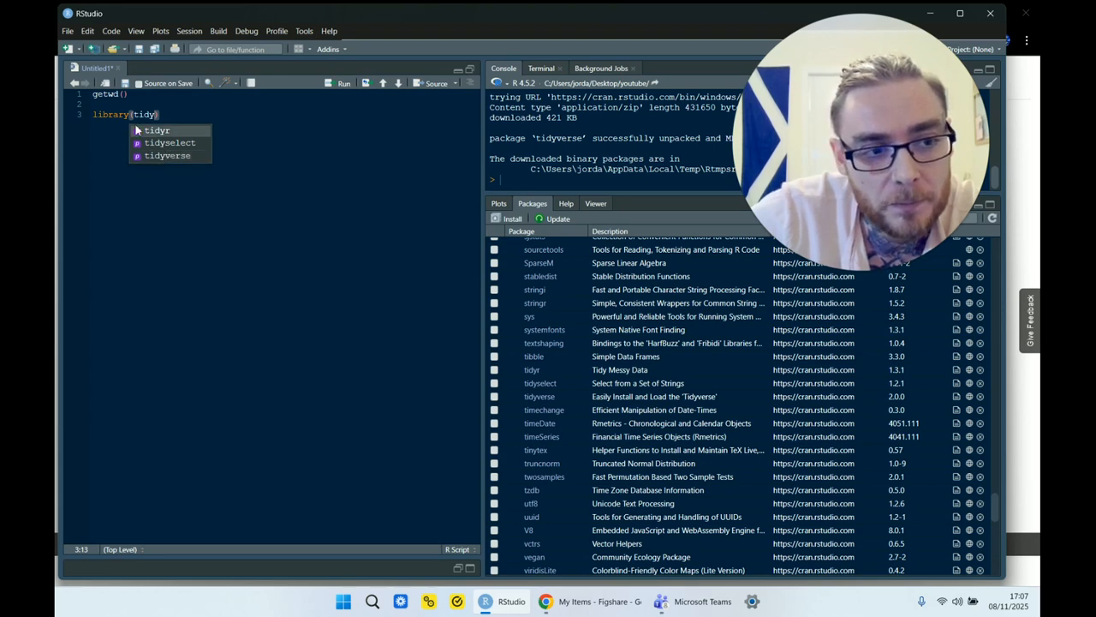
click(160, 118)
click(157, 121)
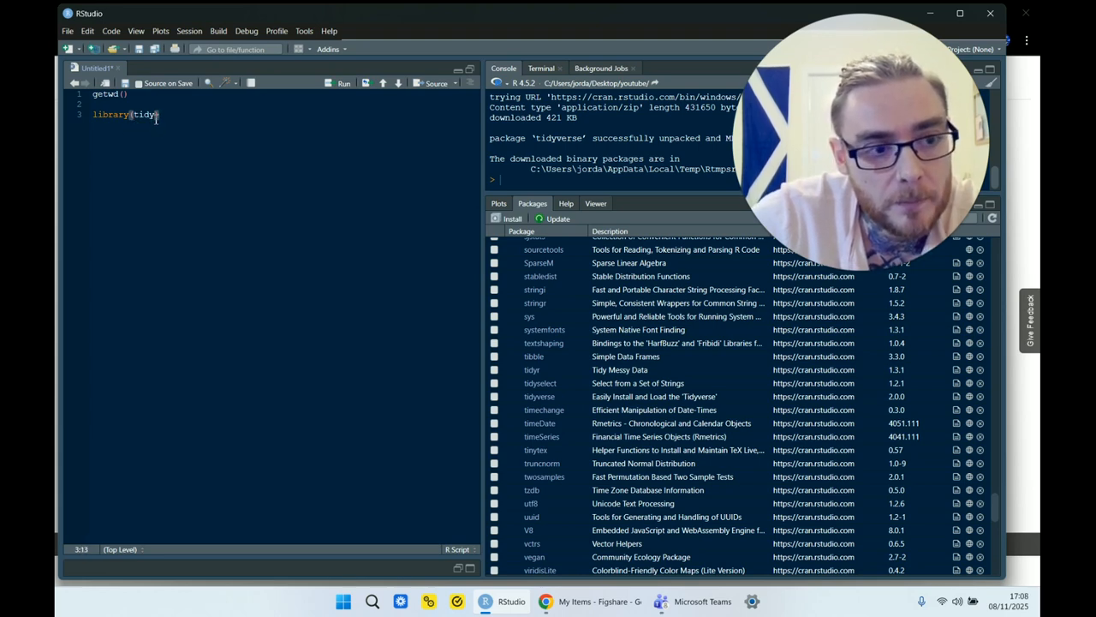
text(v)
text(erse))
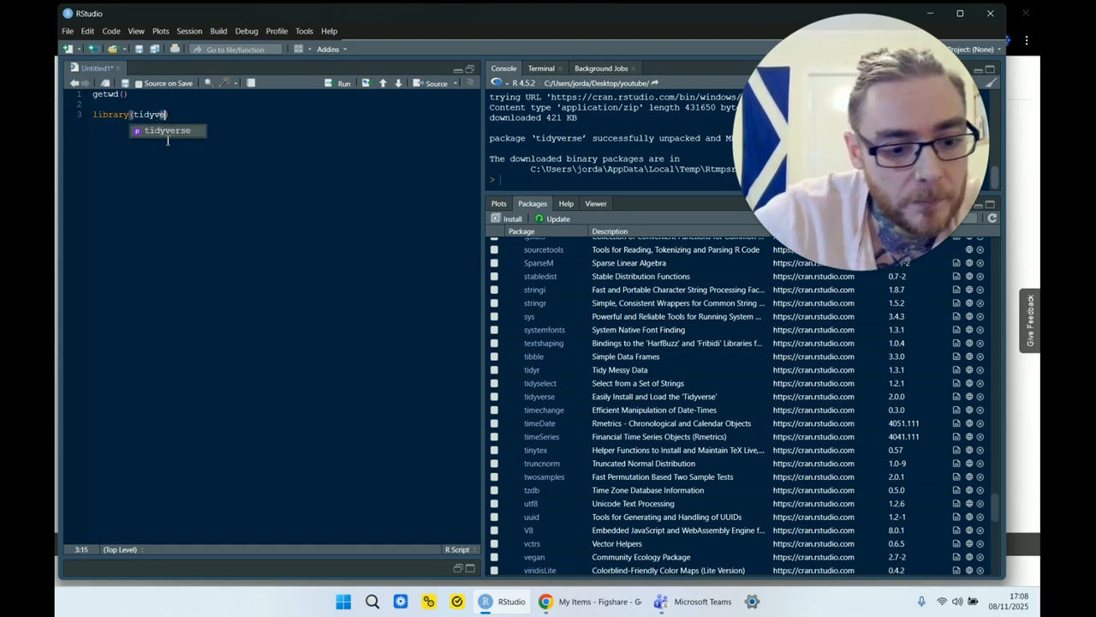
click(159, 117)
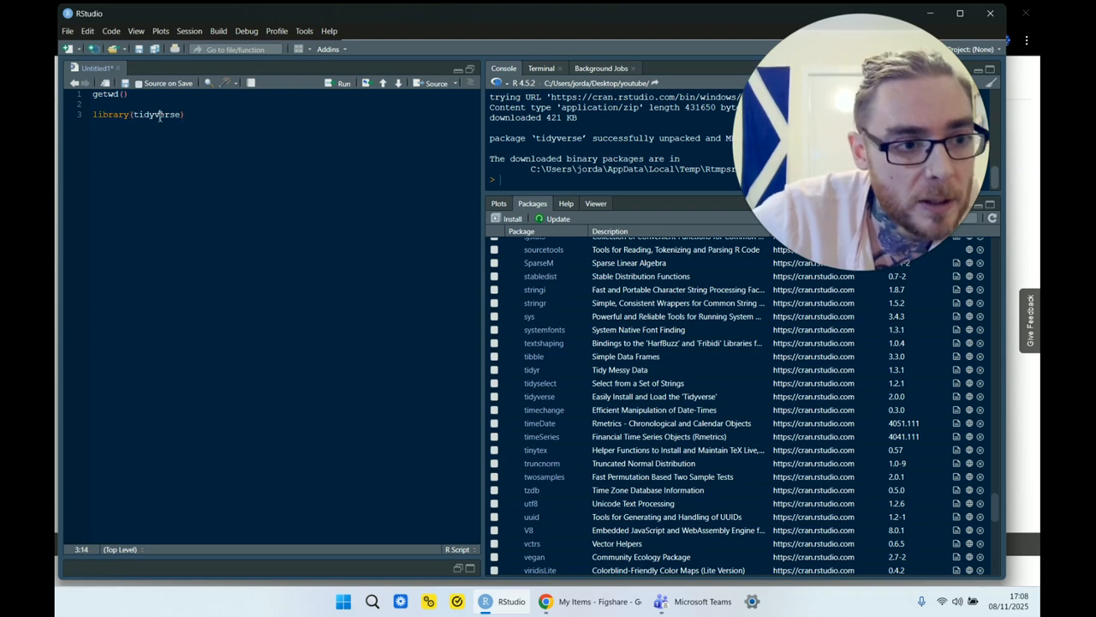
click(343, 83)
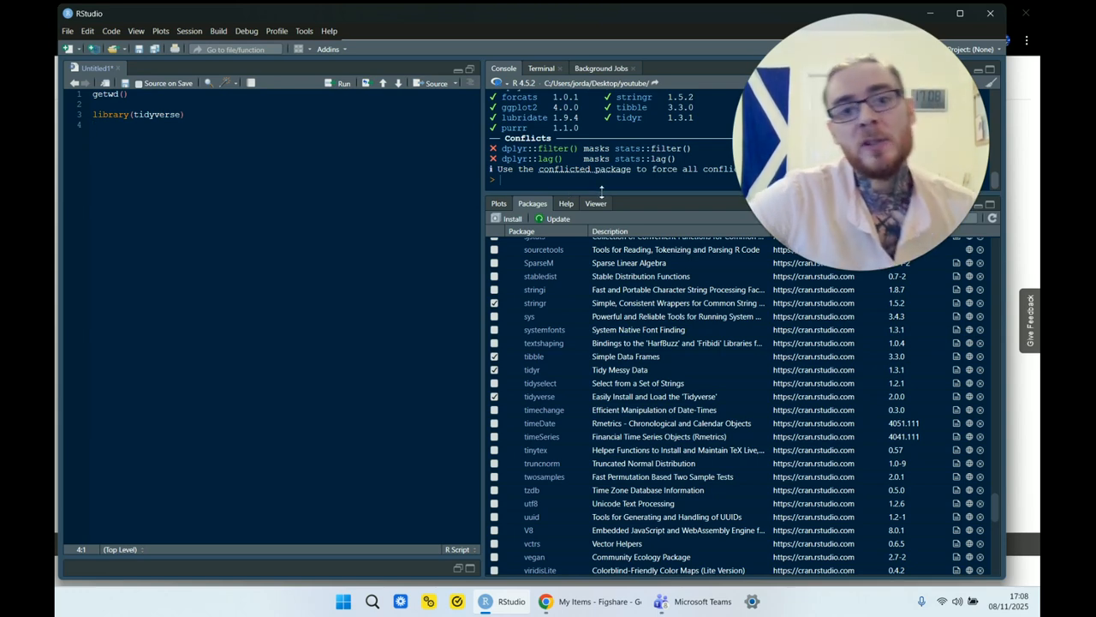
drag(600, 190, 617, 311)
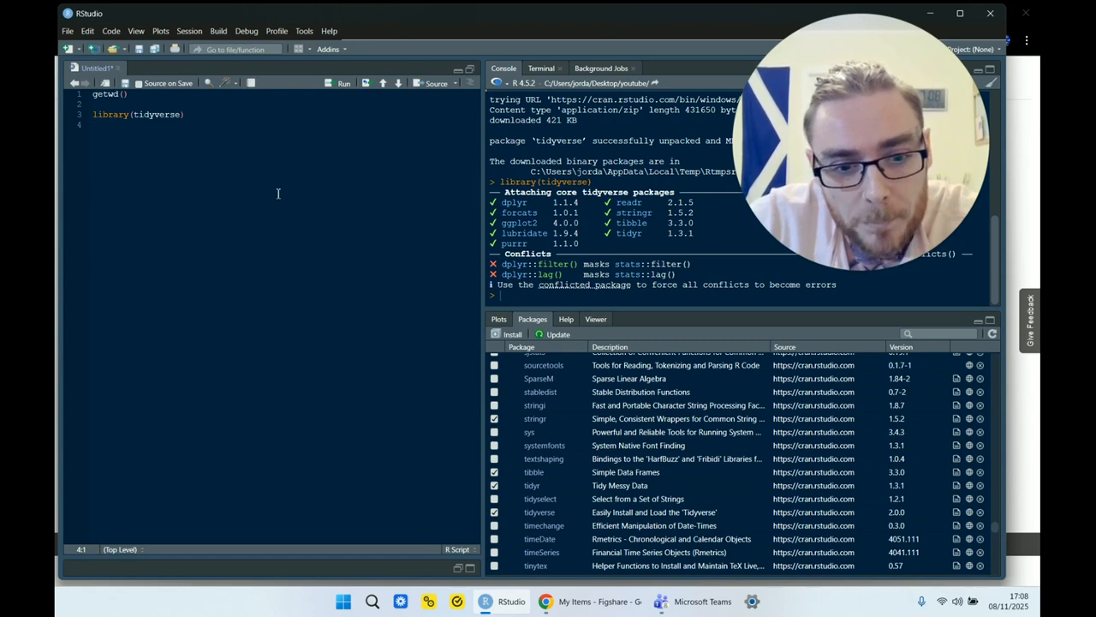
- Add three blank lines to the script below library(tidyverse)
click(194, 116)
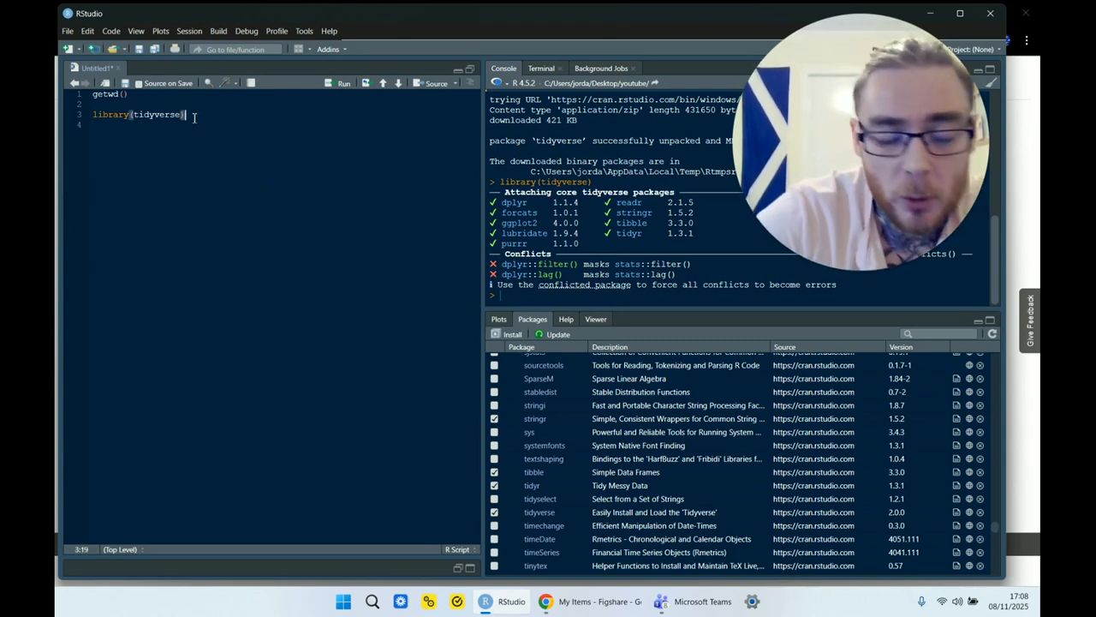
key(Return)
key(Return)
key(Return)
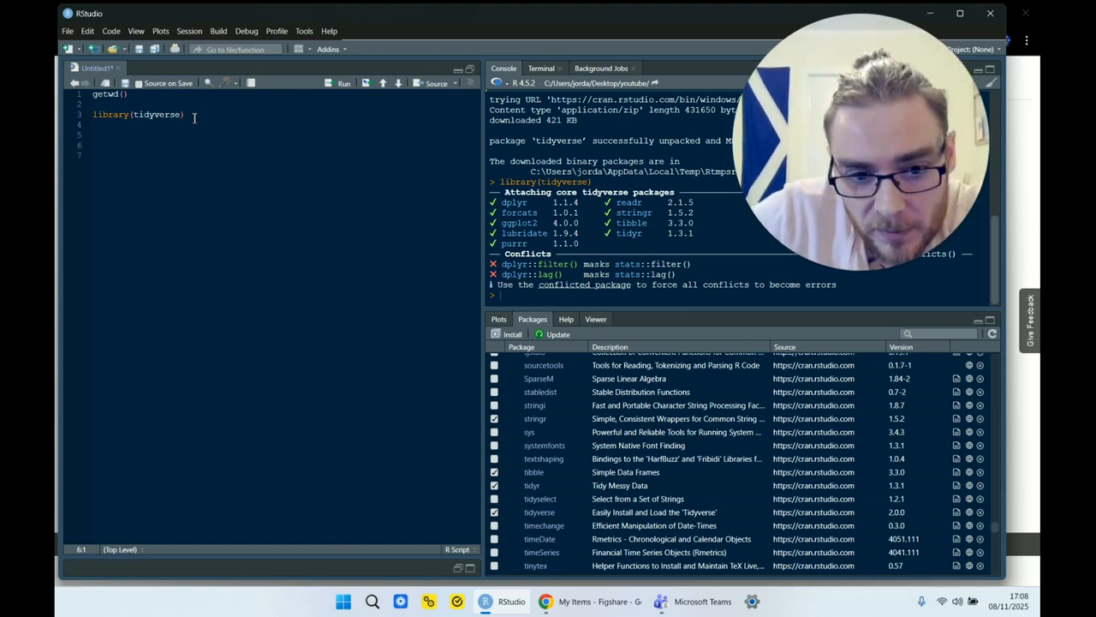
- Update all outdated packages (expint, mgcv, purrr, rbibutils and stringr), restarting R before the install
click(557, 334)
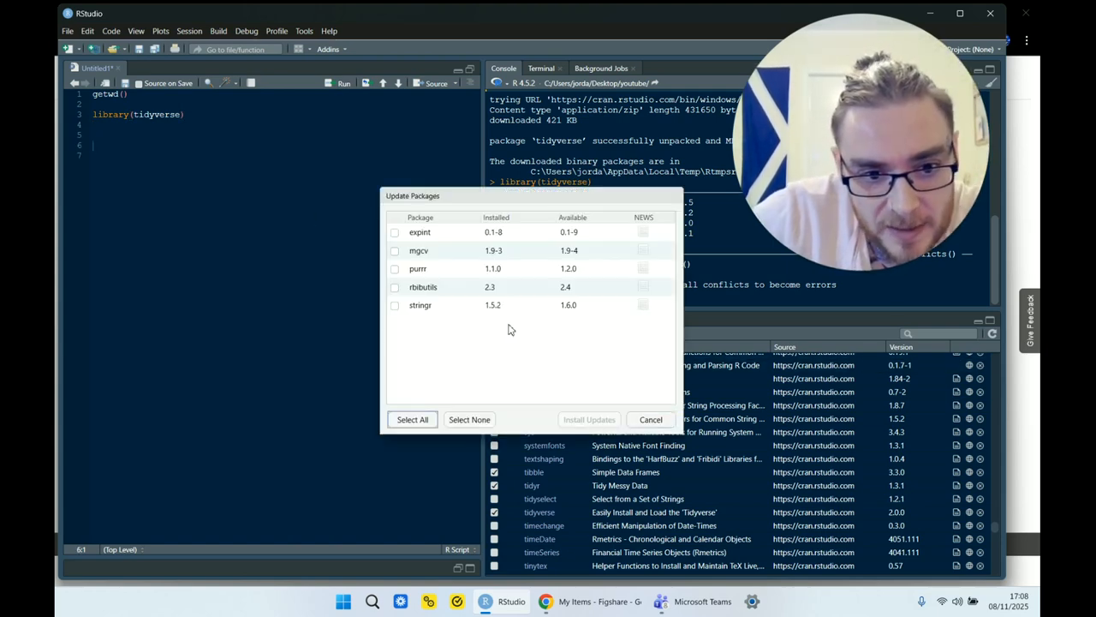
click(412, 421)
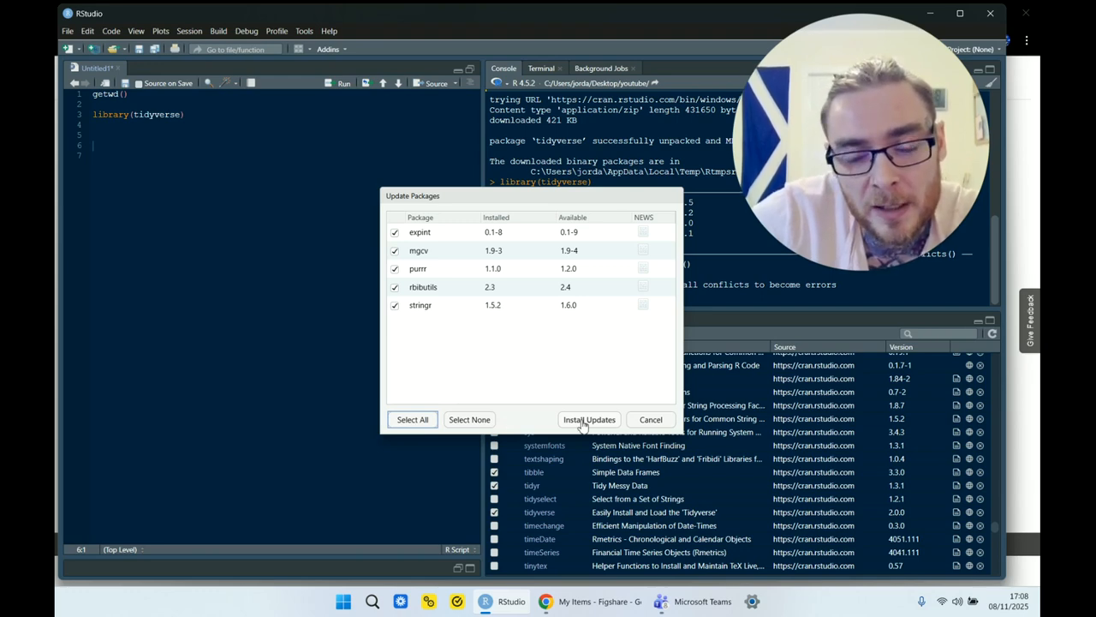
drag(538, 197, 338, 197)
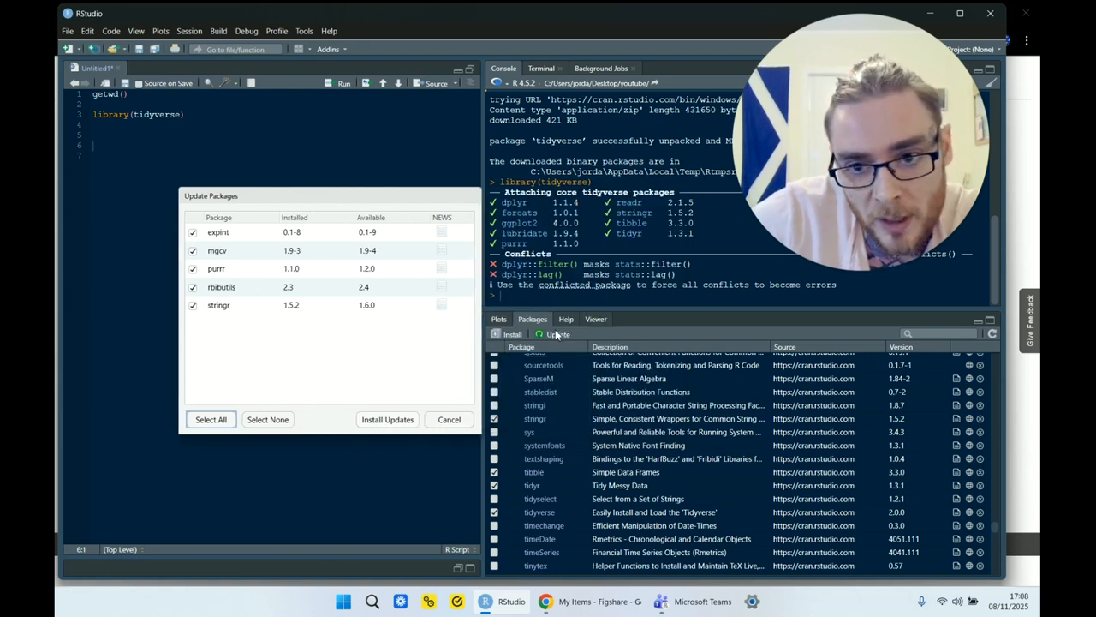
click(384, 422)
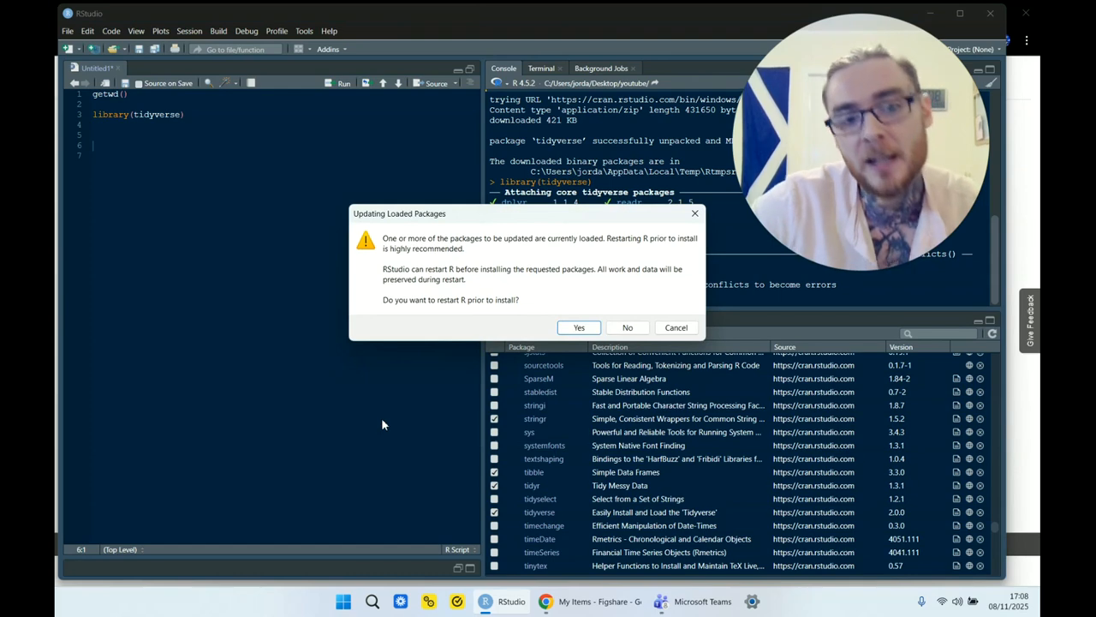
click(577, 328)
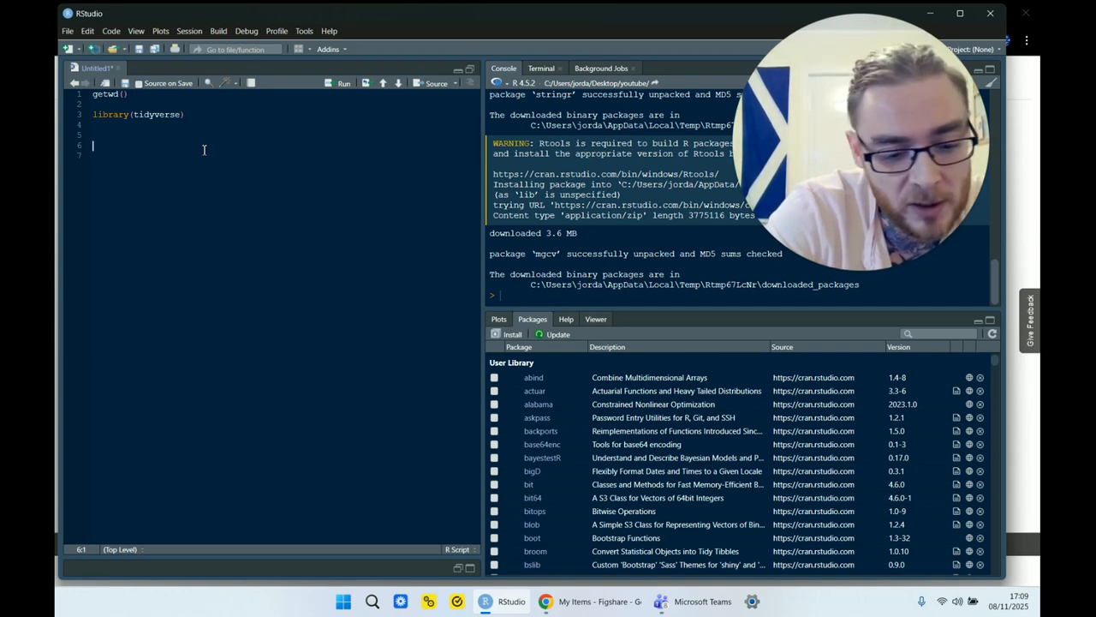
- Write View(iris) on line 6 of the script and run it to open the iris dataset
text(View()
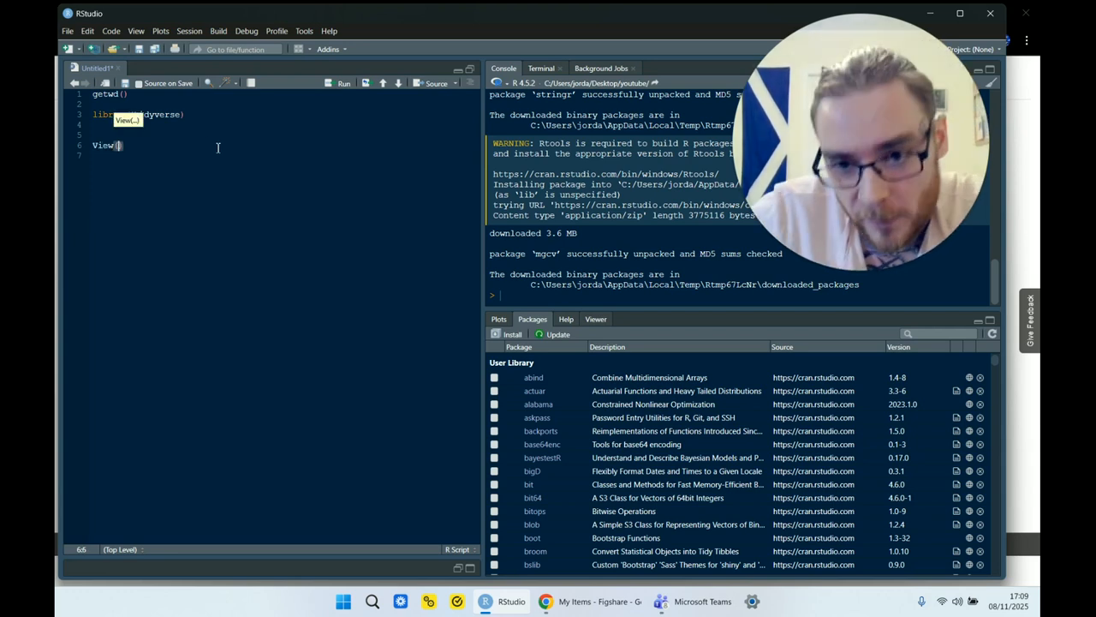
key(Down)
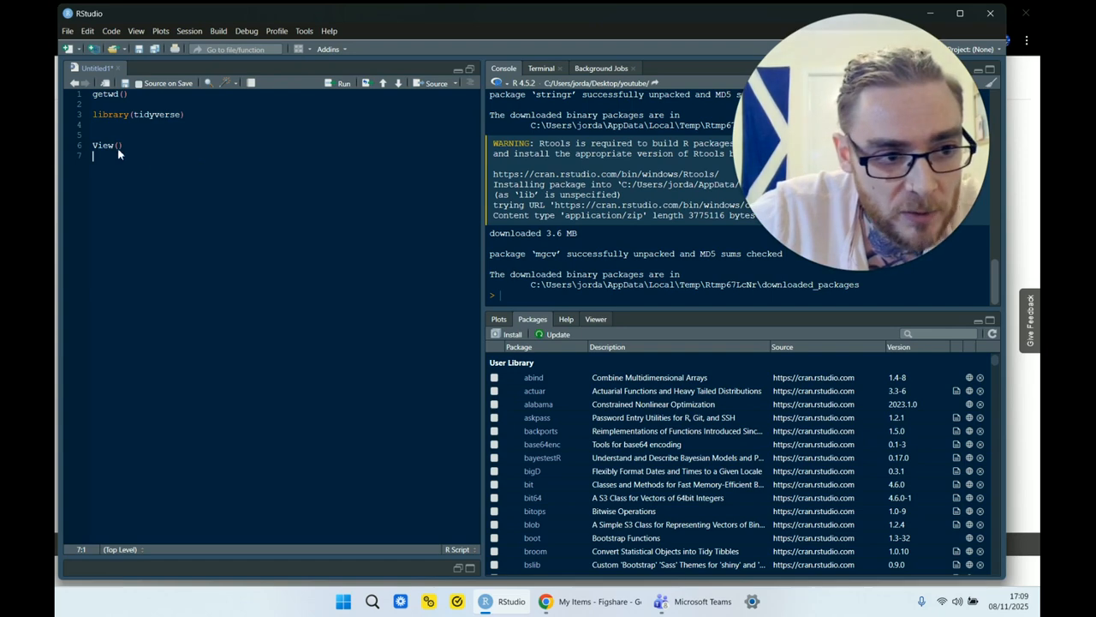
click(119, 145)
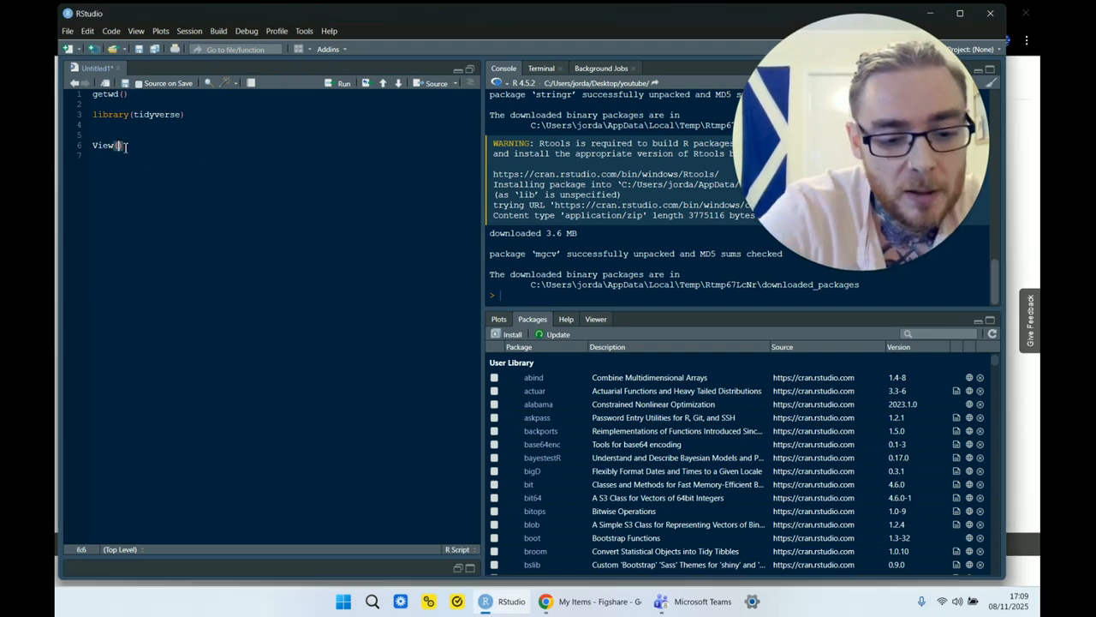
text(iris)
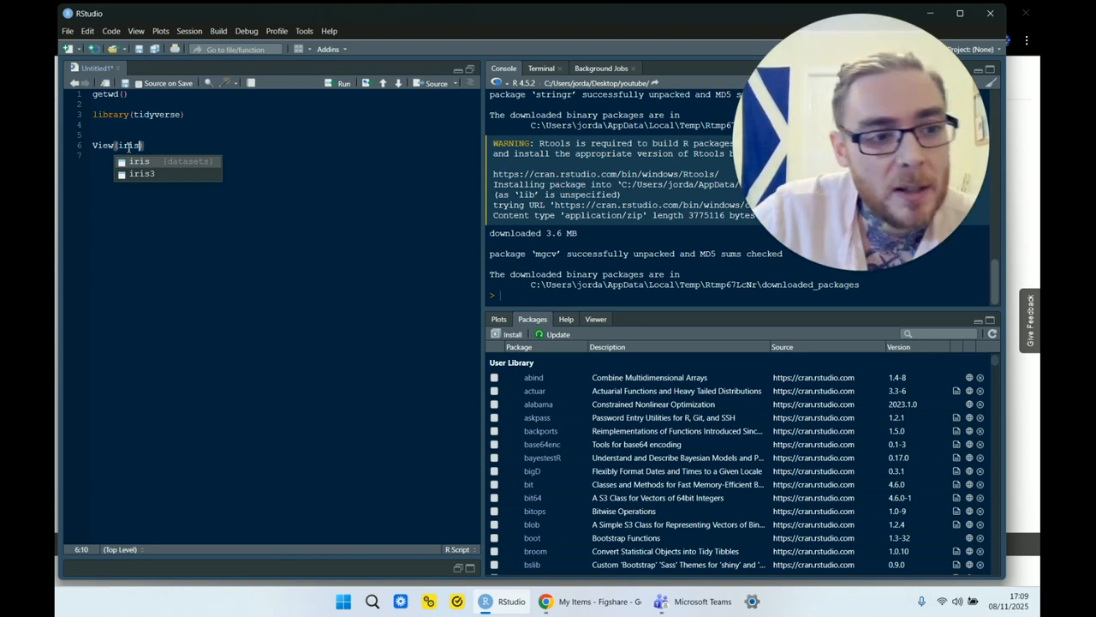
click(126, 146)
click(338, 83)
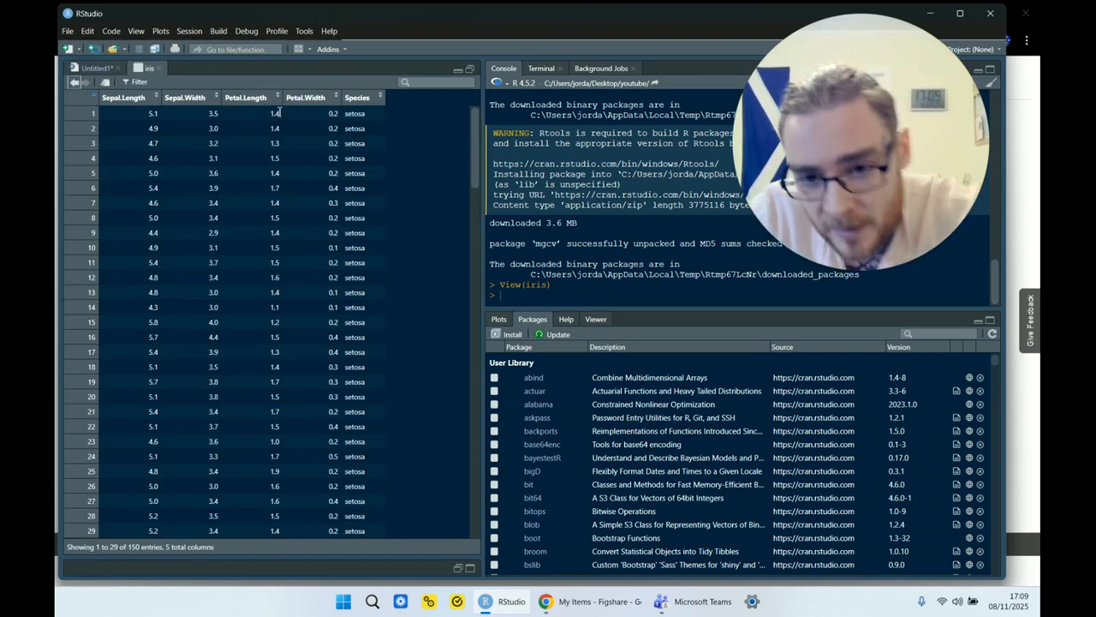
- Switch between the script and the iris data table, and examine the table's rows and columns
click(95, 70)
click(150, 68)
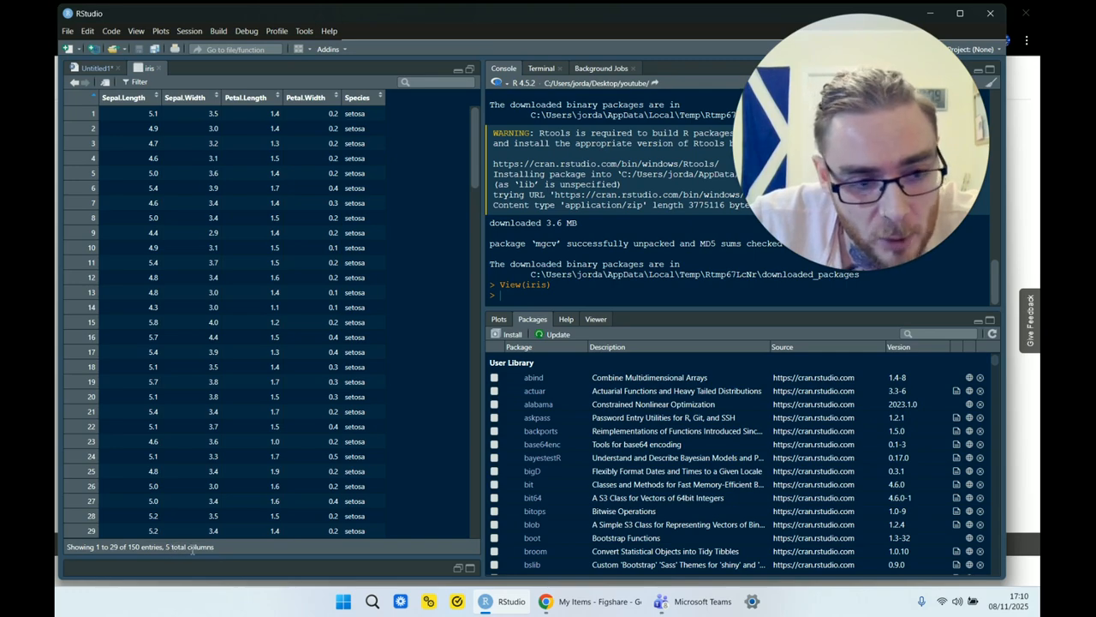
mouse_move(472, 129)
mouse_down()
mouse_move(479, 362)
mouse_move(454, 503)
mouse_move(476, 401)
mouse_move(465, 119)
mouse_up()
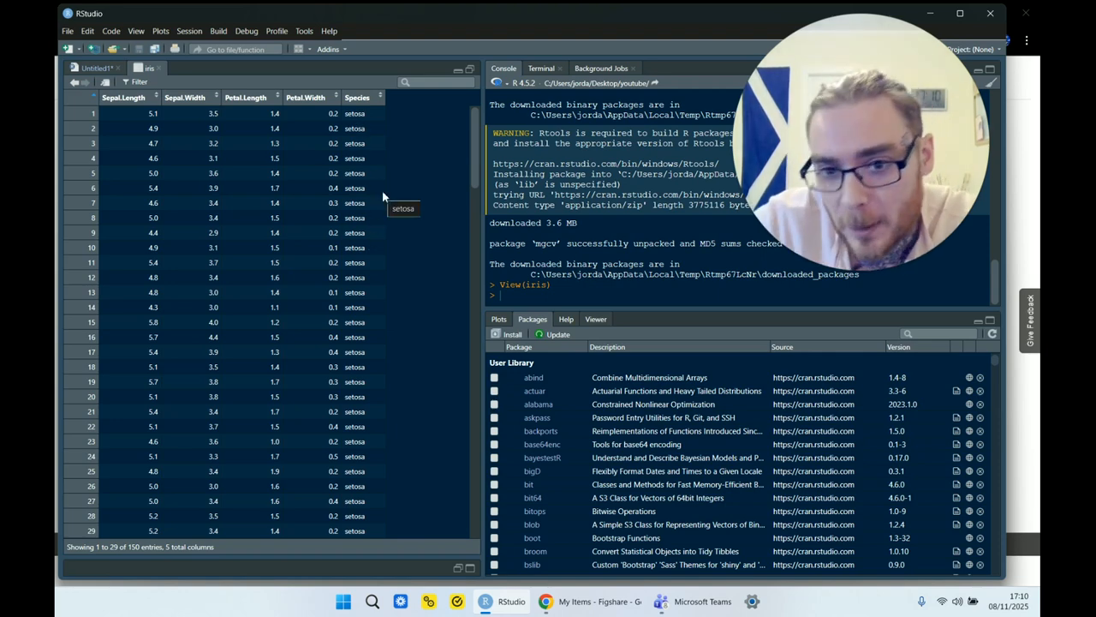
- Write View(diamonds) on line 7 of the script, below View(iris), and try to run it
click(99, 71)
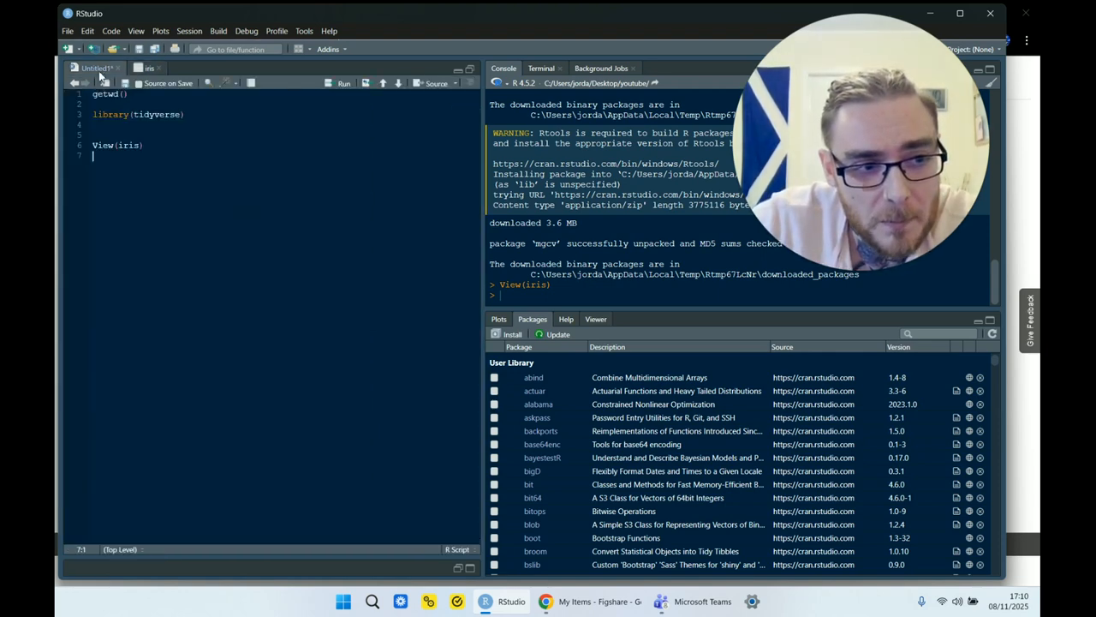
click(198, 146)
key(Return)
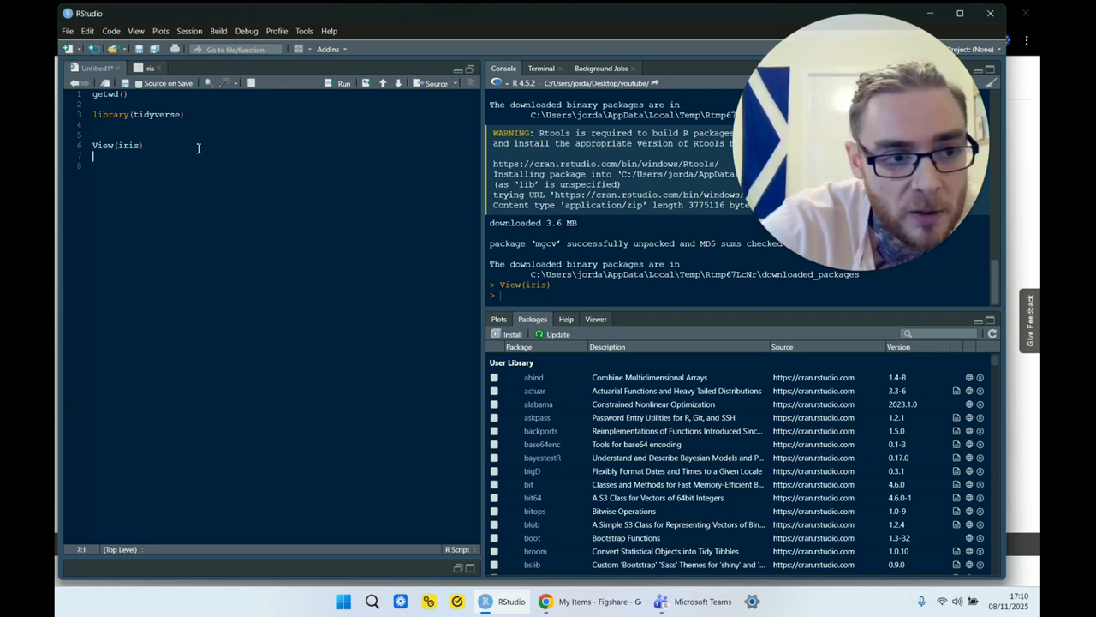
text(Vi)
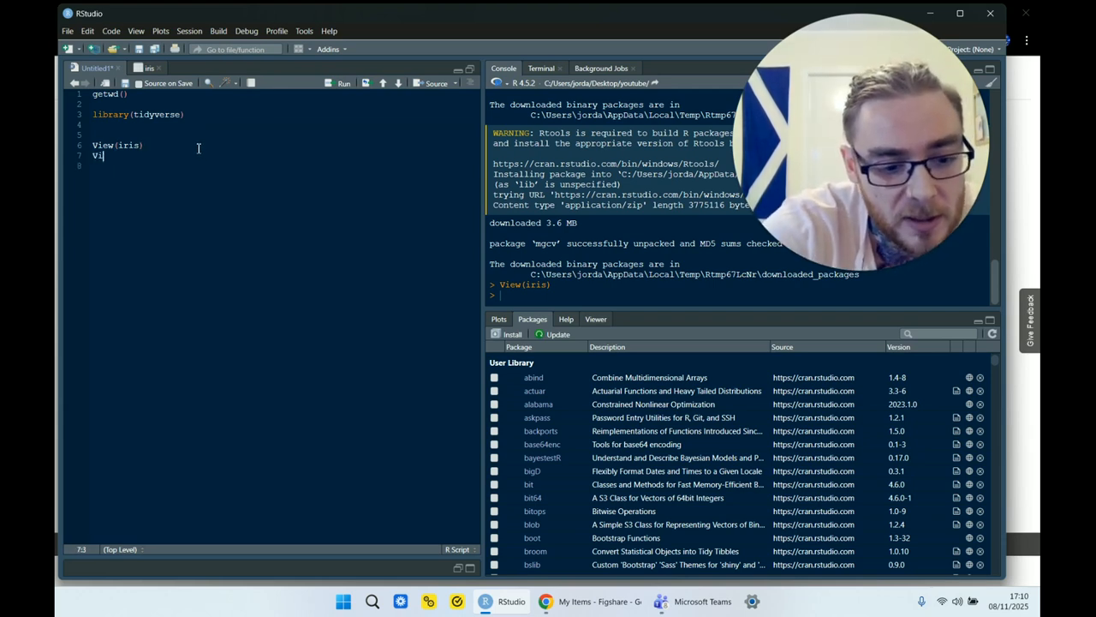
text(ew(diamonds)
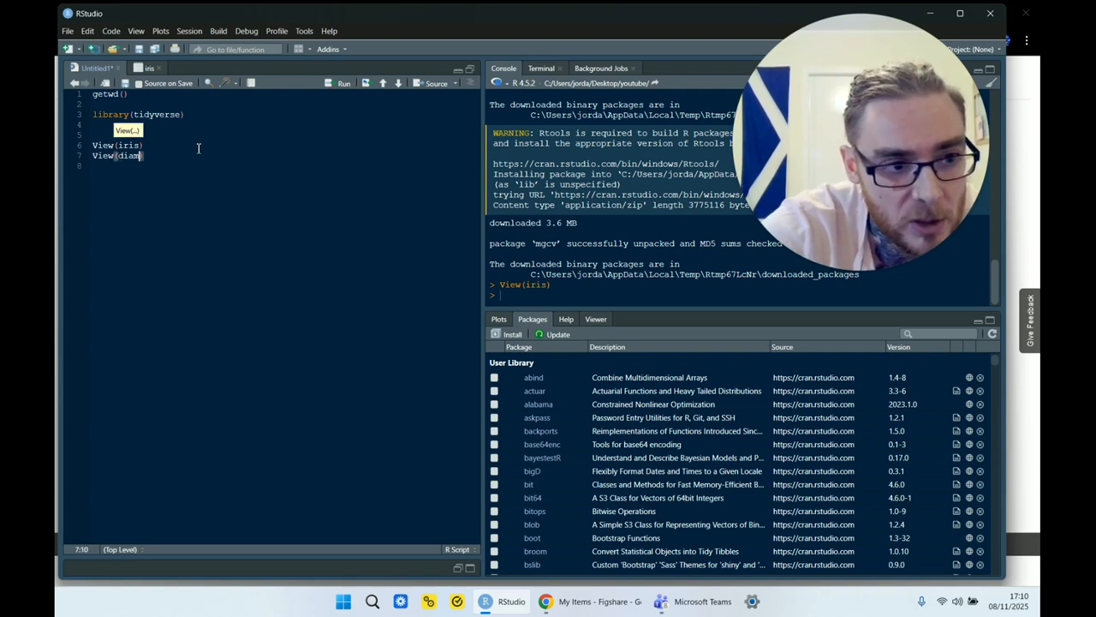
click(138, 156)
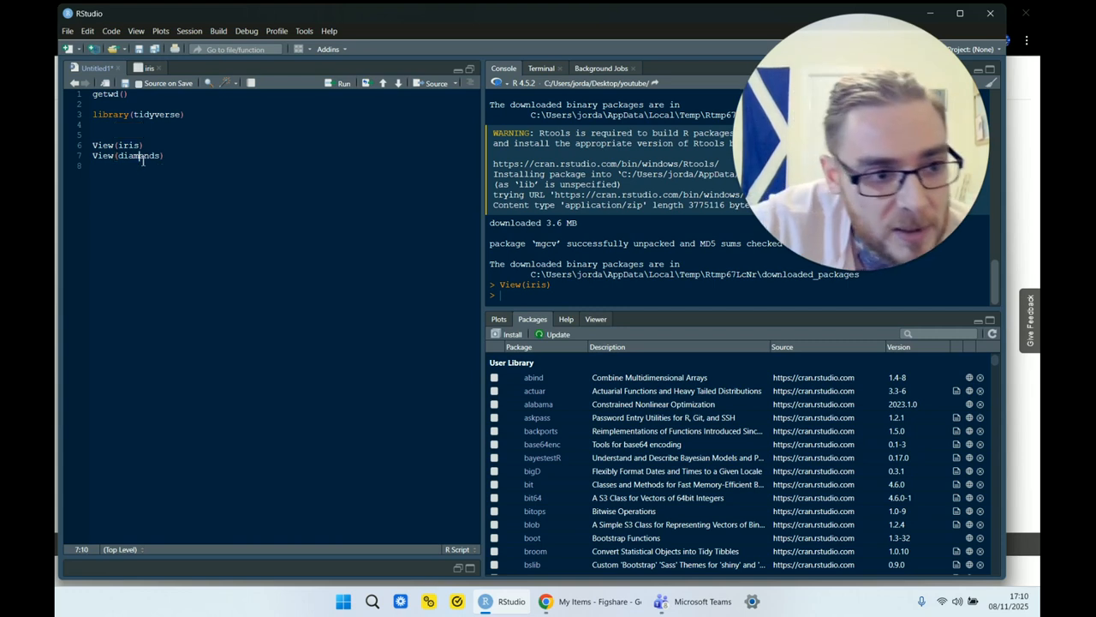
click(343, 87)
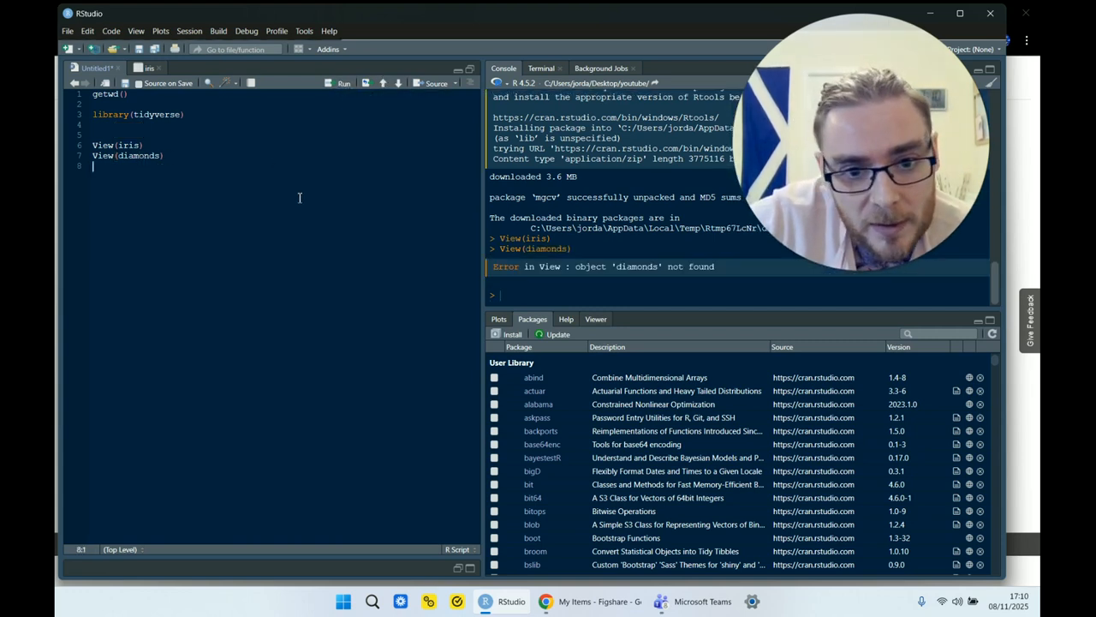
- Load tidyverse by running library(tidyverse) on line 3, and rerun View(diamonds) to open the diamonds dataset
click(138, 114)
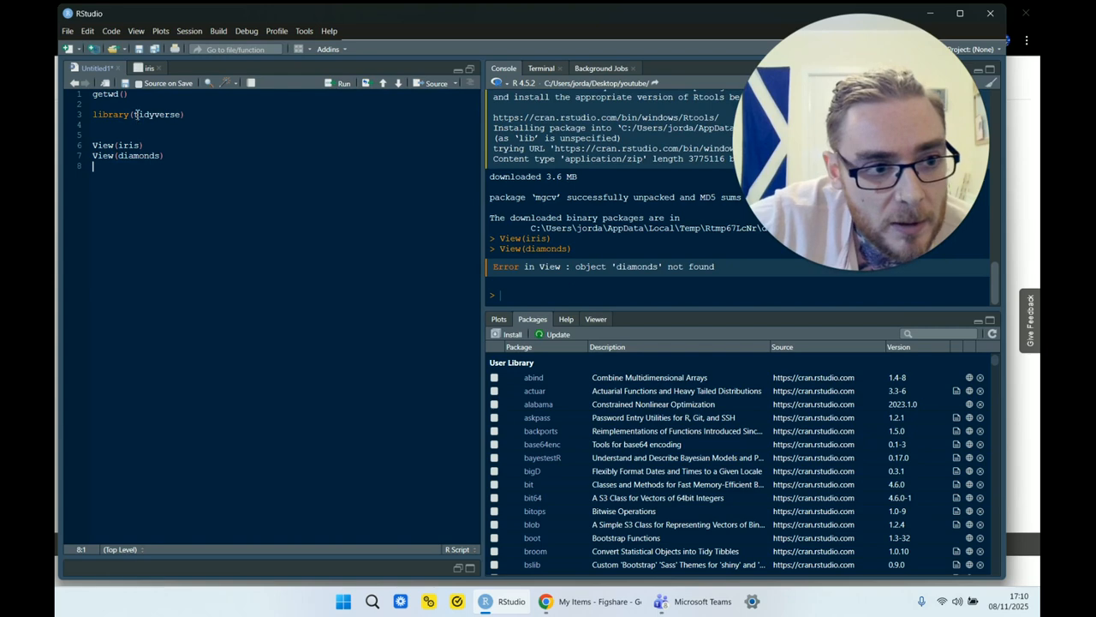
click(343, 86)
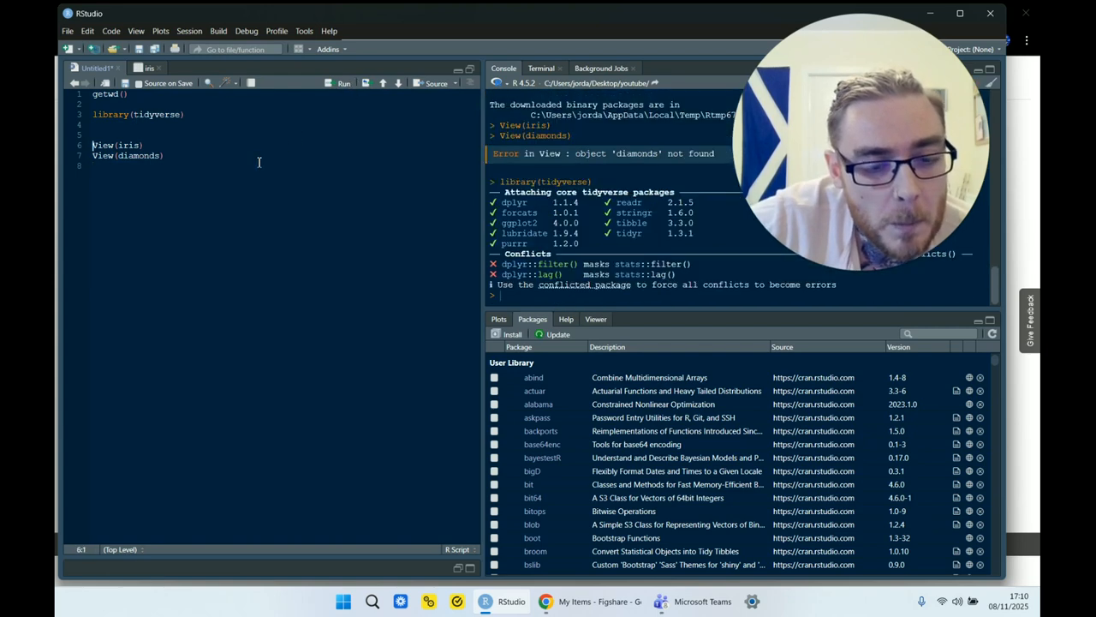
click(119, 155)
click(341, 83)
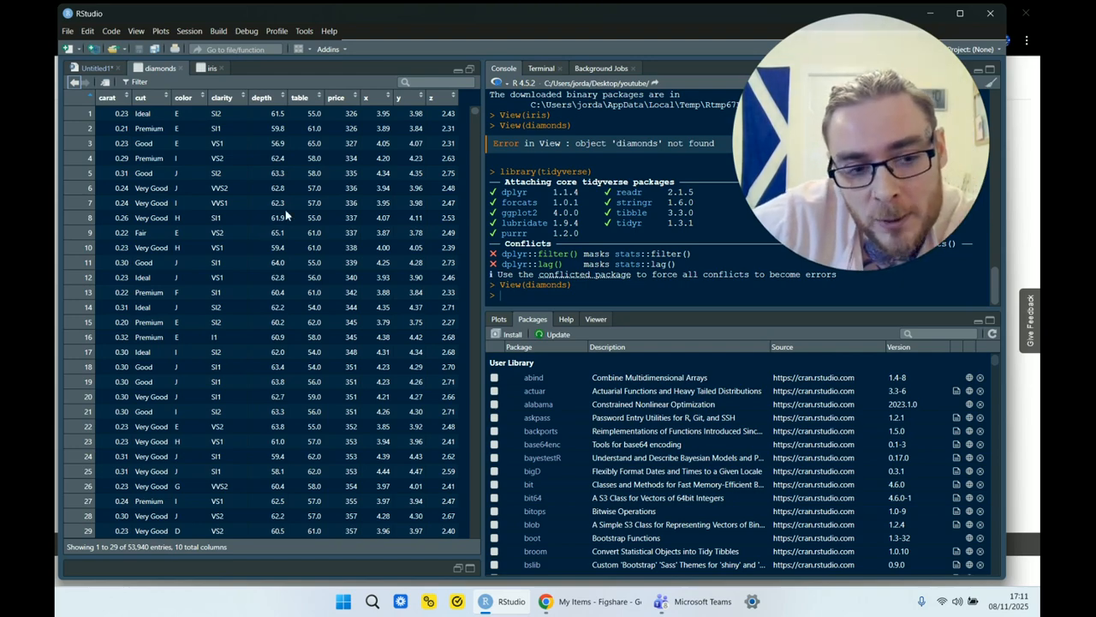
- Compare the rows and columns of the iris and diamonds data tables, ending on the iris table
click(206, 68)
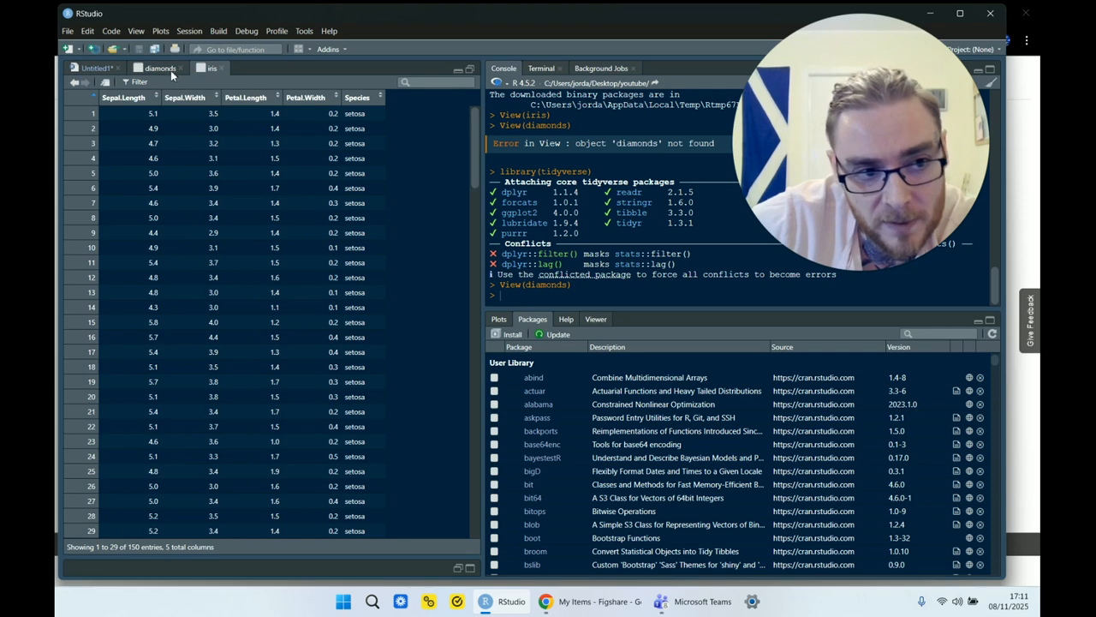
click(166, 68)
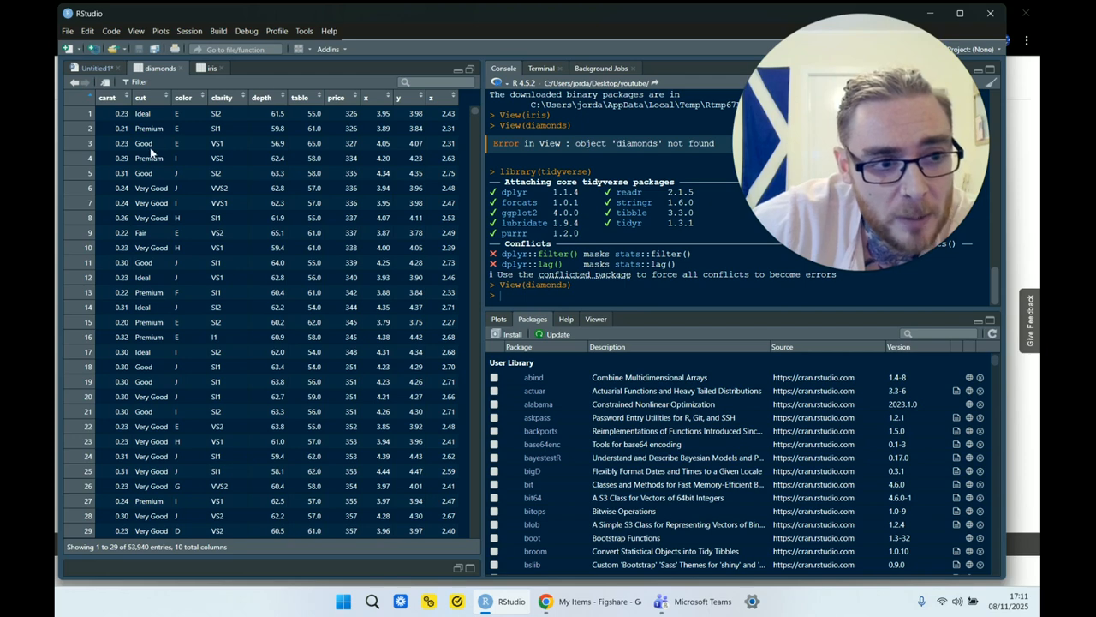
click(205, 68)
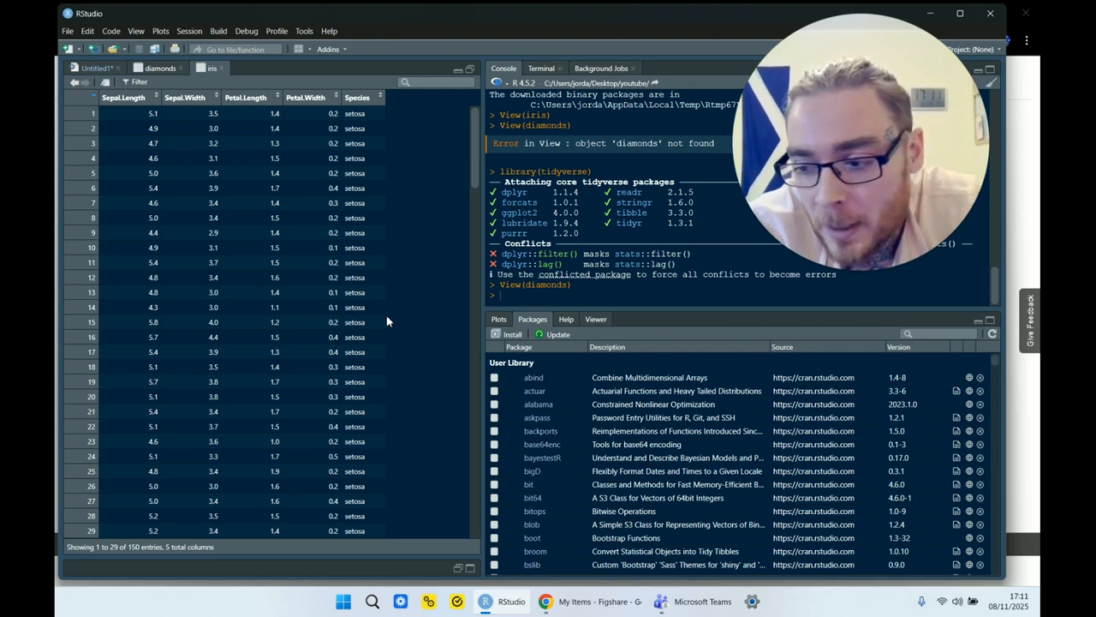
- Switch to Chrome and bring up the Figshare My Items page
mouse_move(575, 604)
click(540, 555)
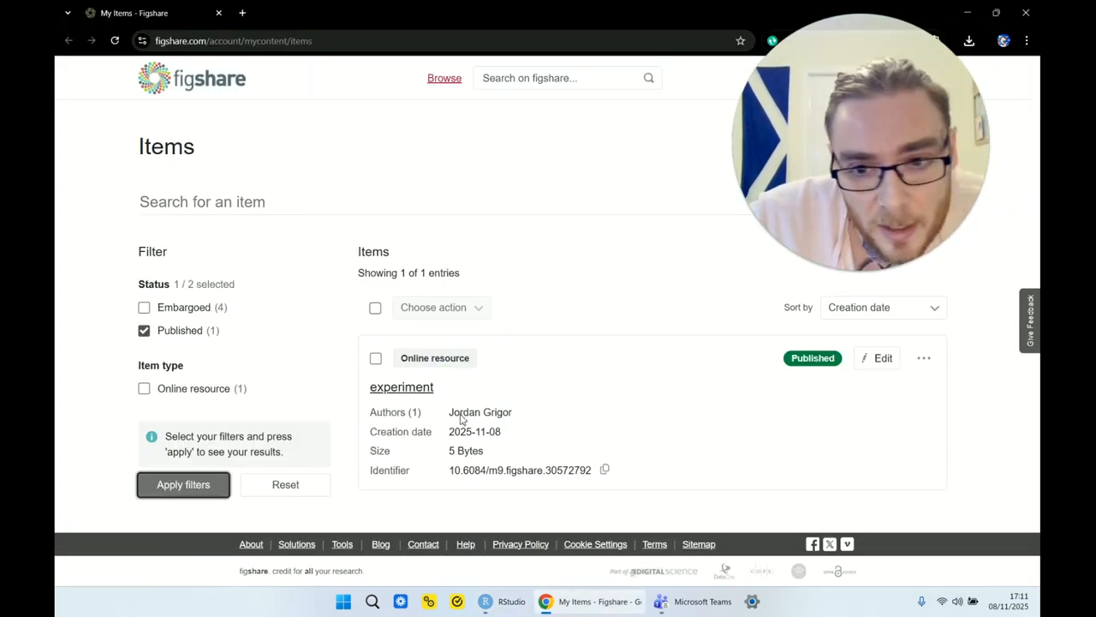